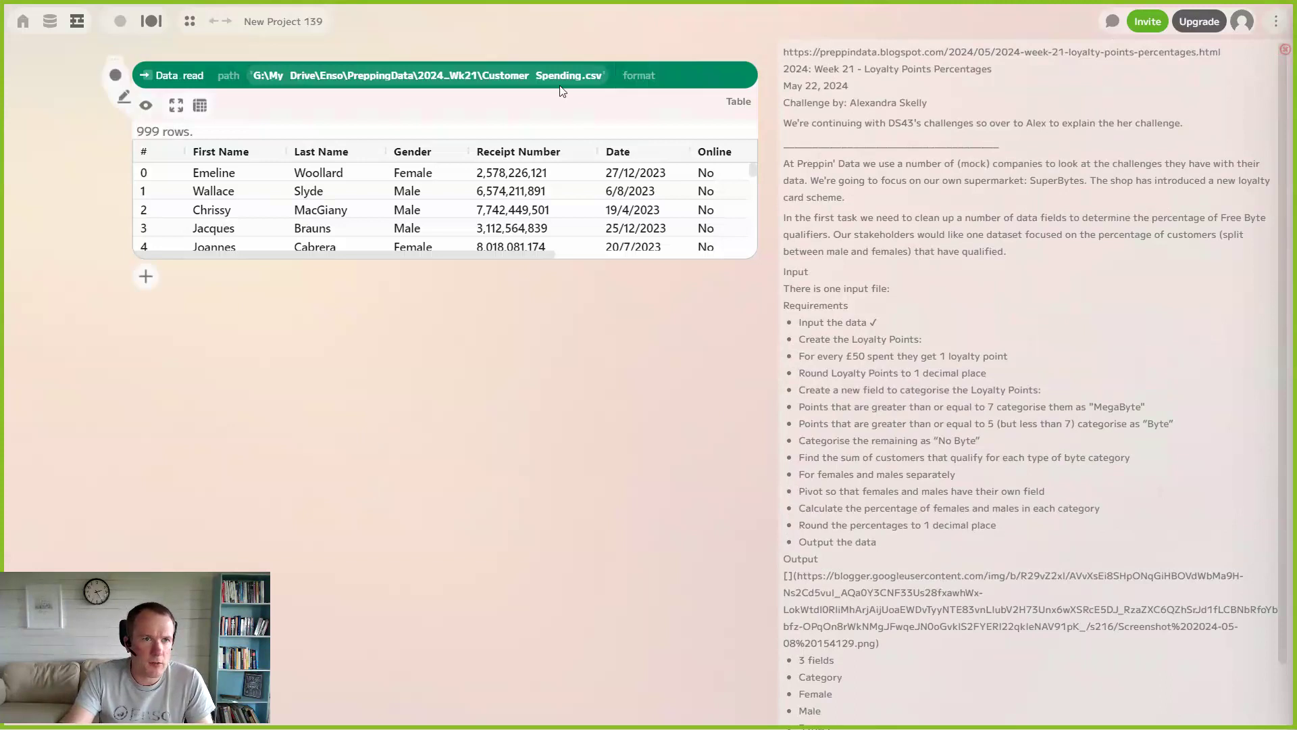
# Move the Data read component slightly up and left on the canvas, and add a set component fed by it.
pyautogui.click(163, 76)
pyautogui.moveTo(144, 75); pyautogui.dragTo(125, 59)
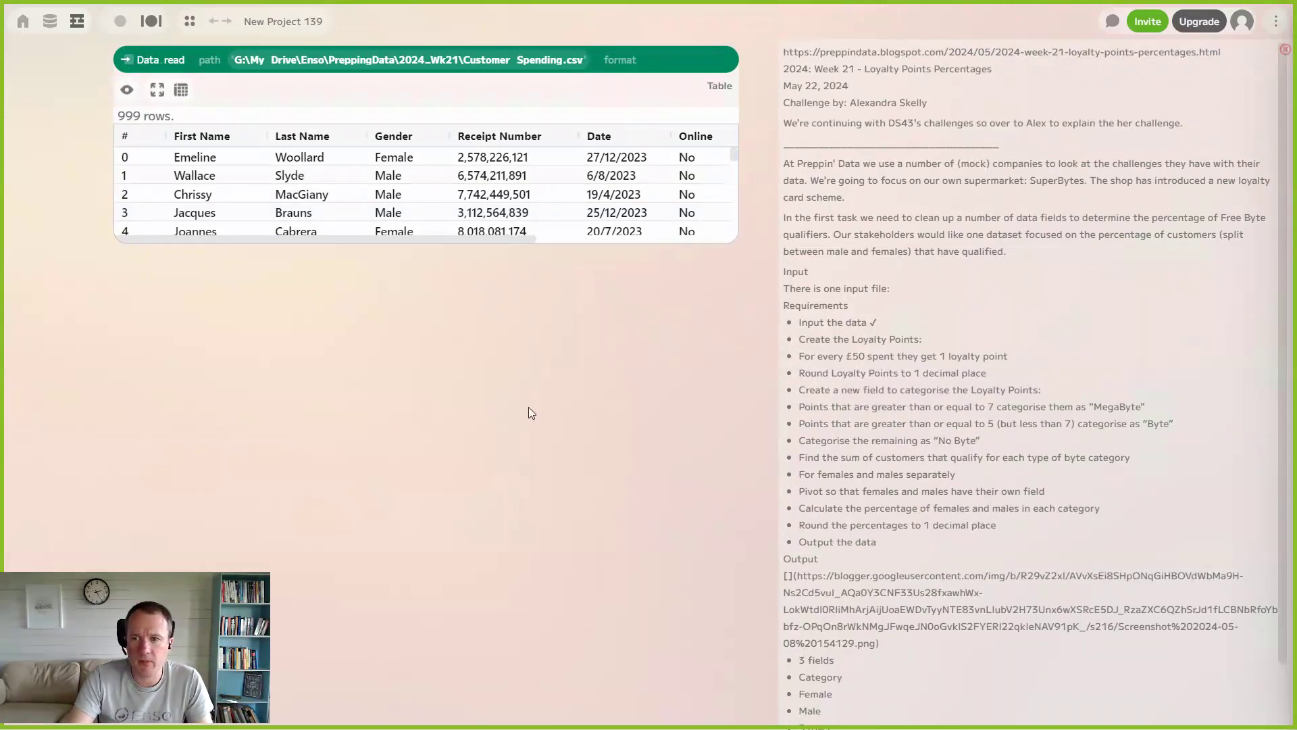
pyautogui.moveTo(484, 244); pyautogui.dragTo(293, 267)
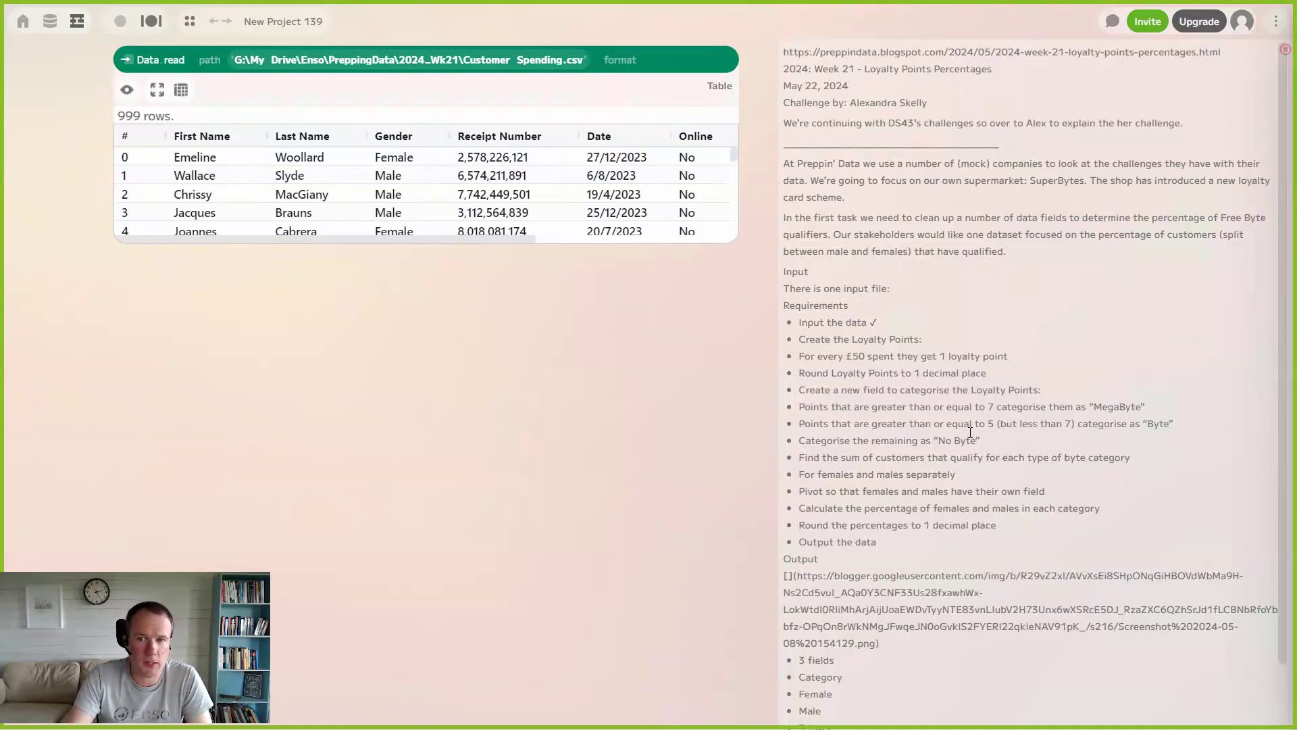
pyautogui.moveTo(159, 223)
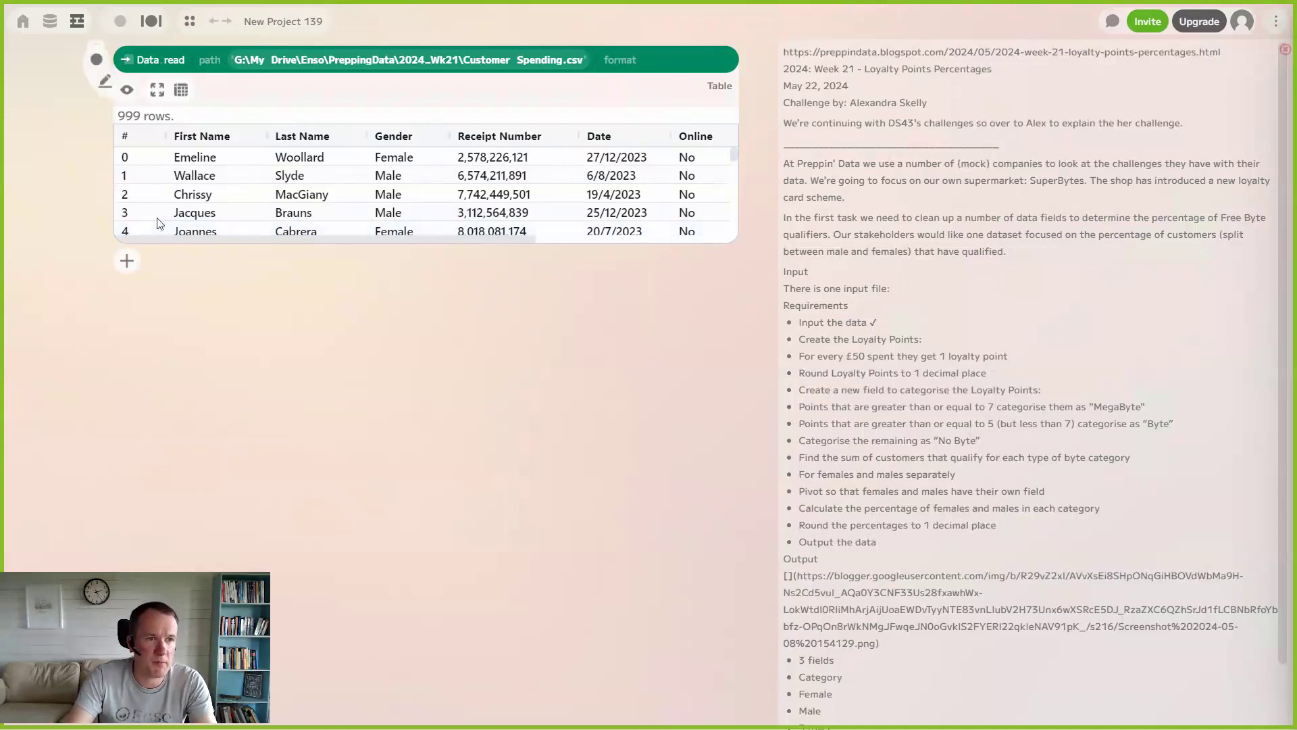
pyautogui.click(124, 269)
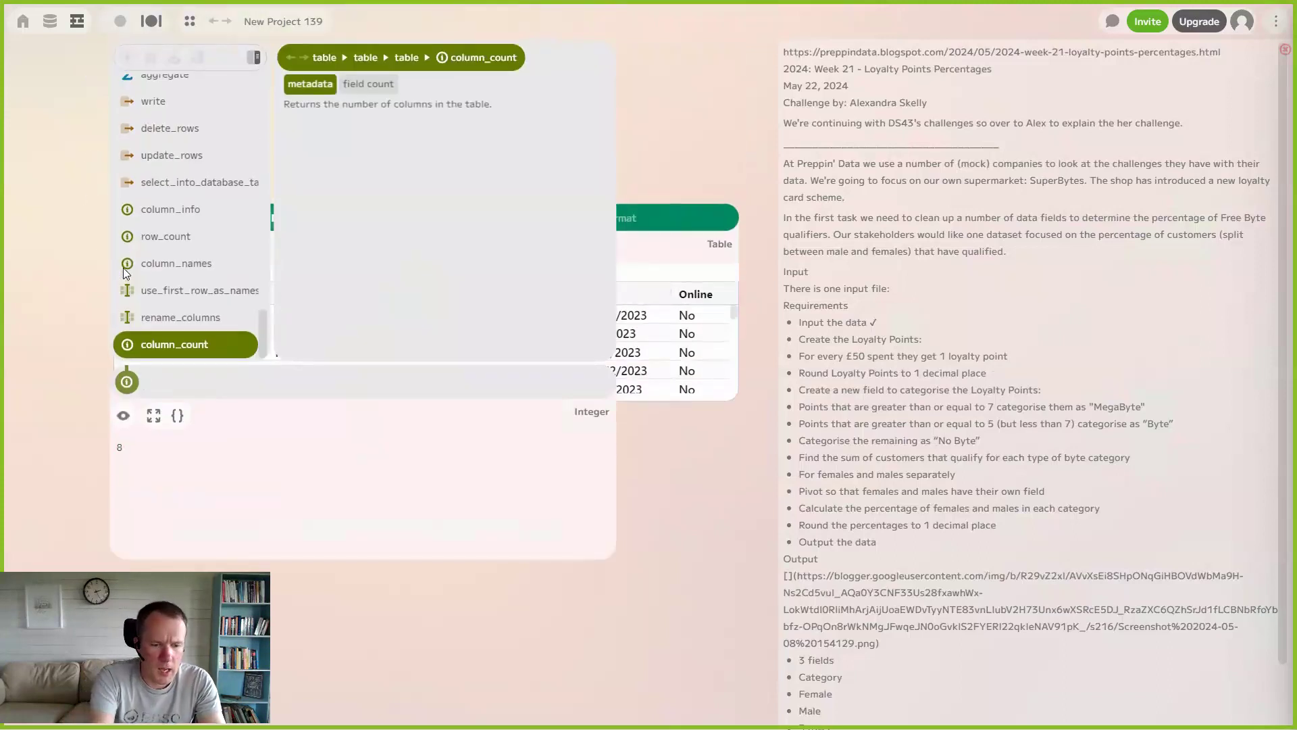
pyautogui.write('set')
pyautogui.press('Return')
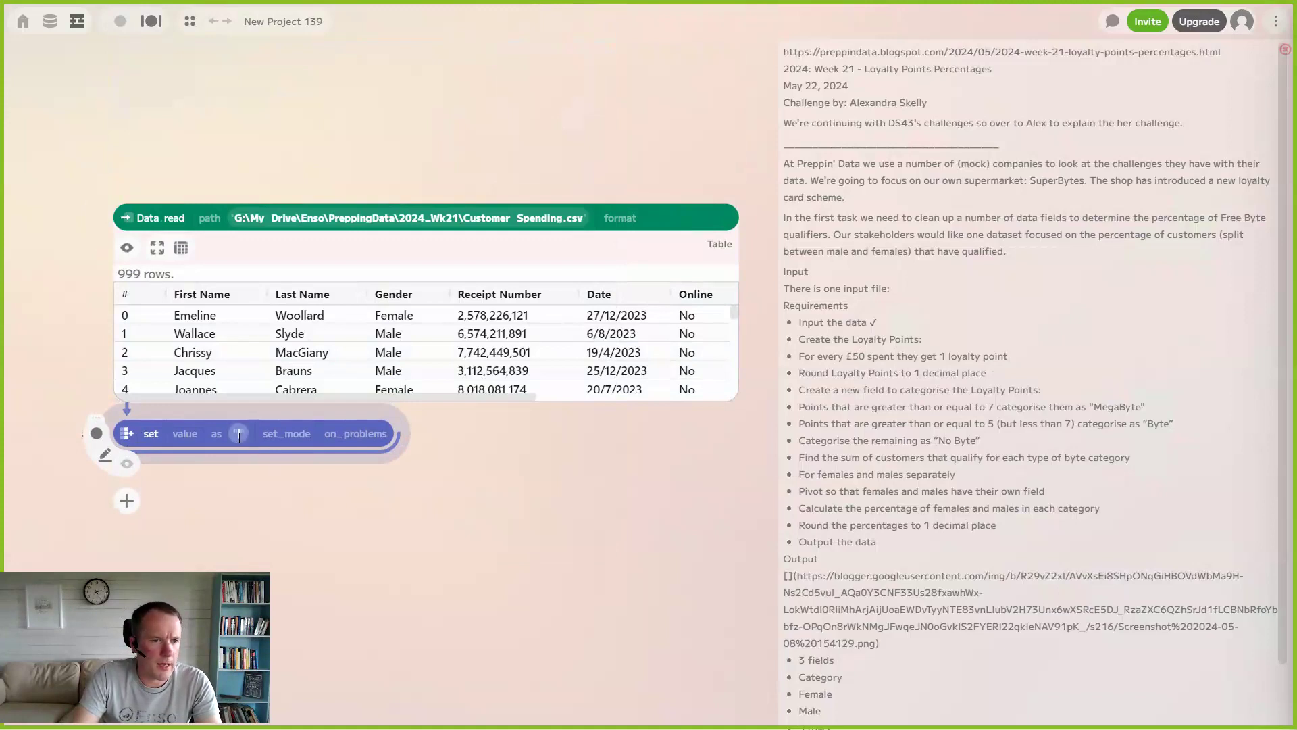
# Make the set component's value an expression reading Sales Total]/50 and show the component's output preview.
pyautogui.moveTo(359, 397); pyautogui.dragTo(673, 402)
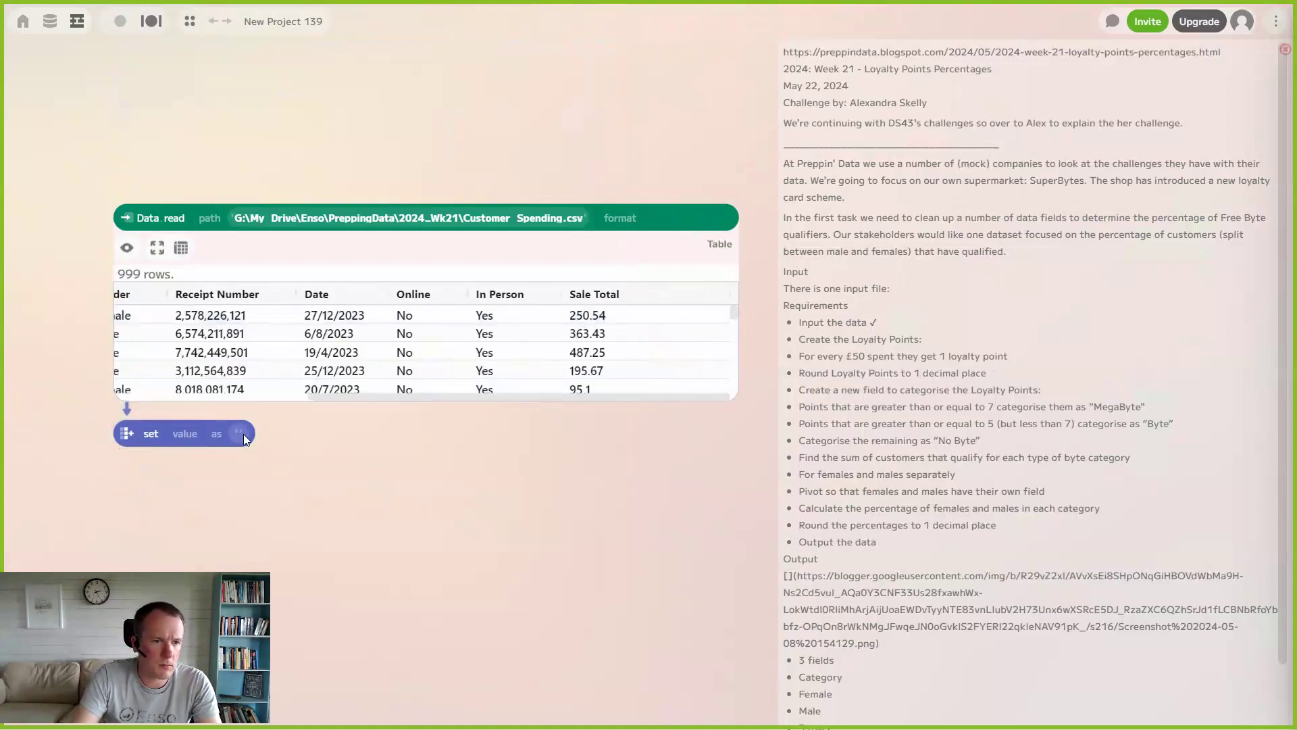
pyautogui.click(201, 433)
pyautogui.click(200, 433)
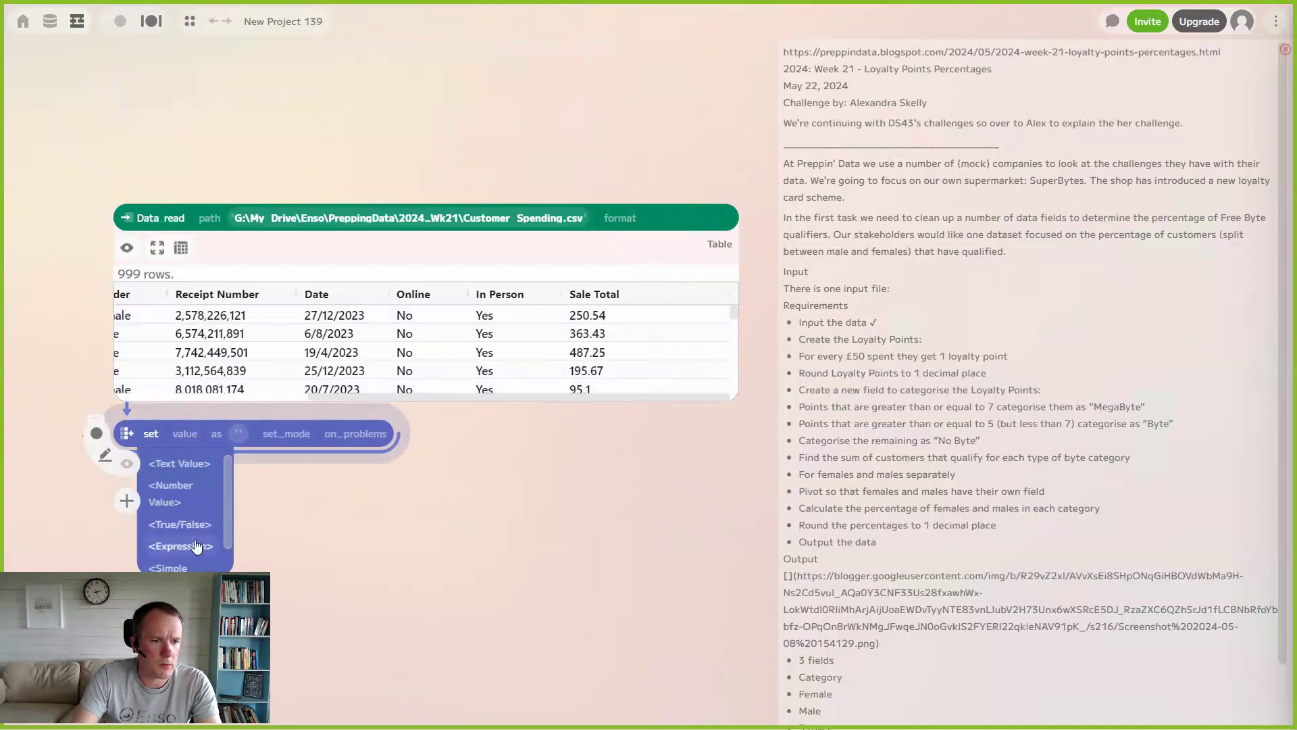
pyautogui.click(195, 542)
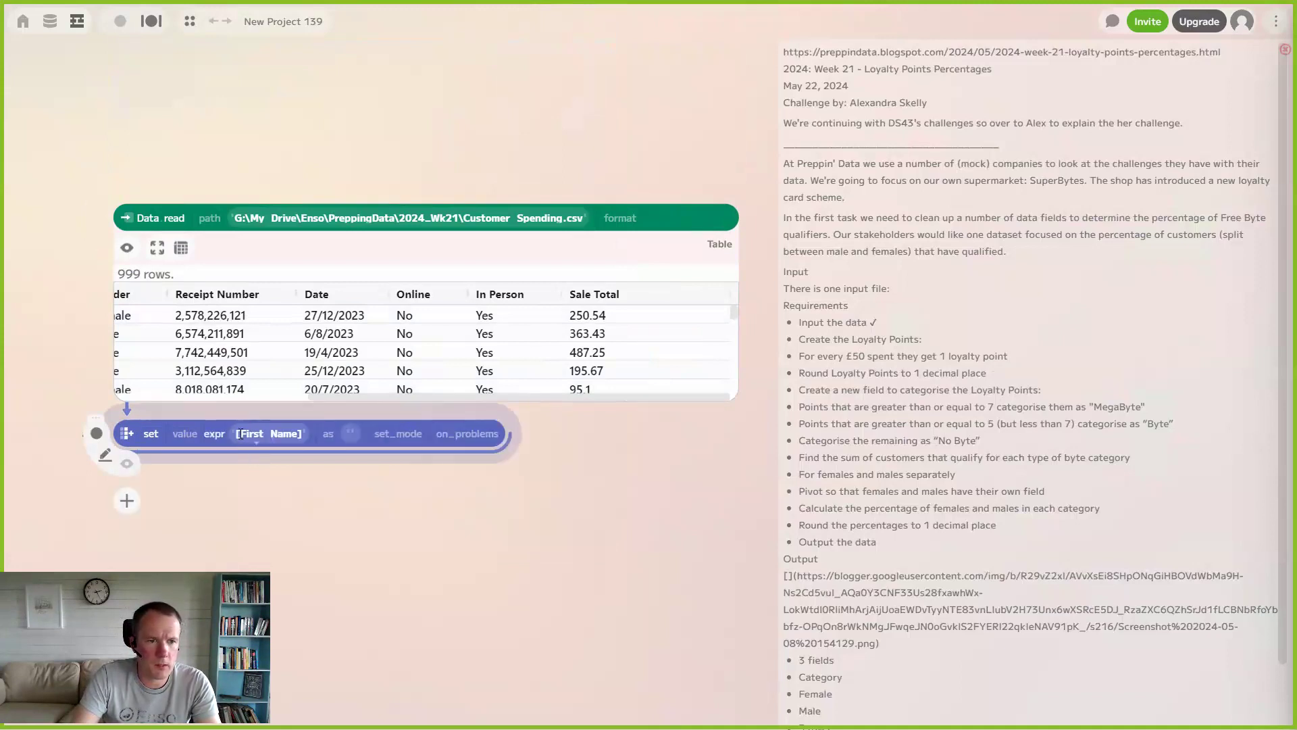
pyautogui.click(254, 436)
pyautogui.write('Sale')
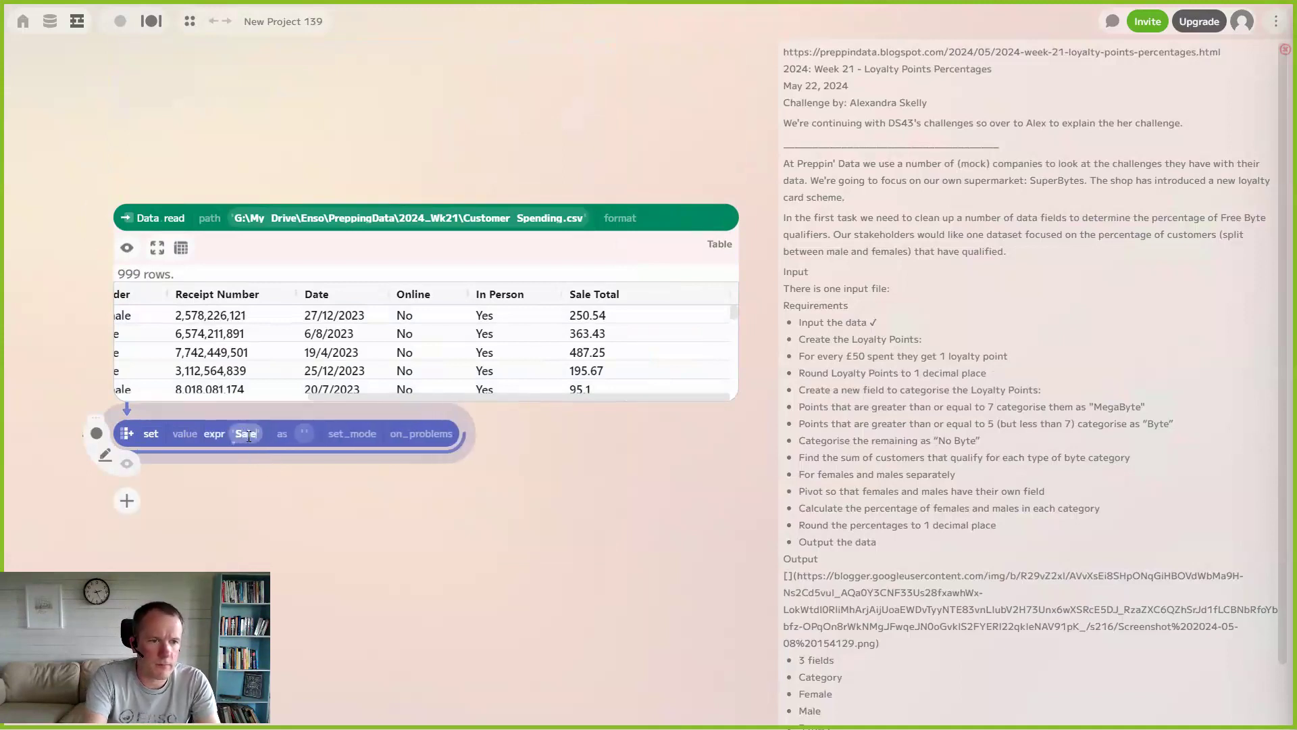
pyautogui.write('s To')
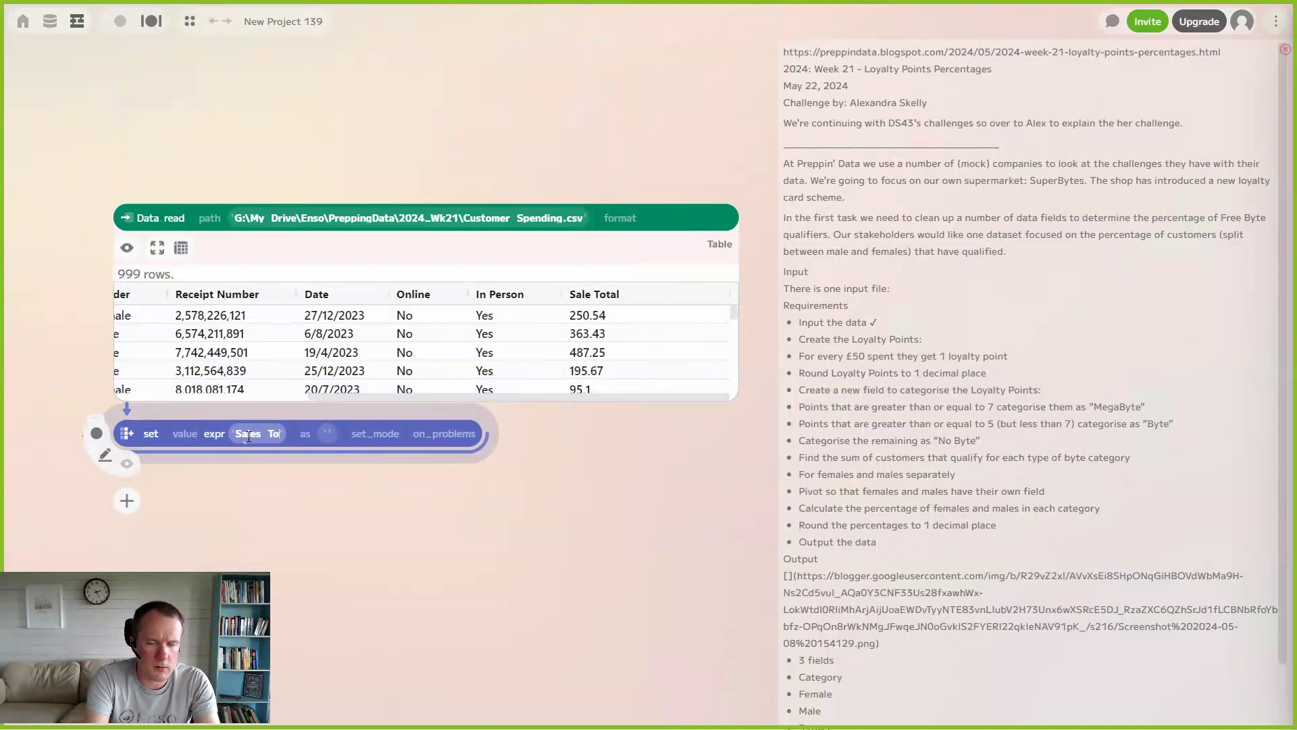
pyautogui.write('tal]/')
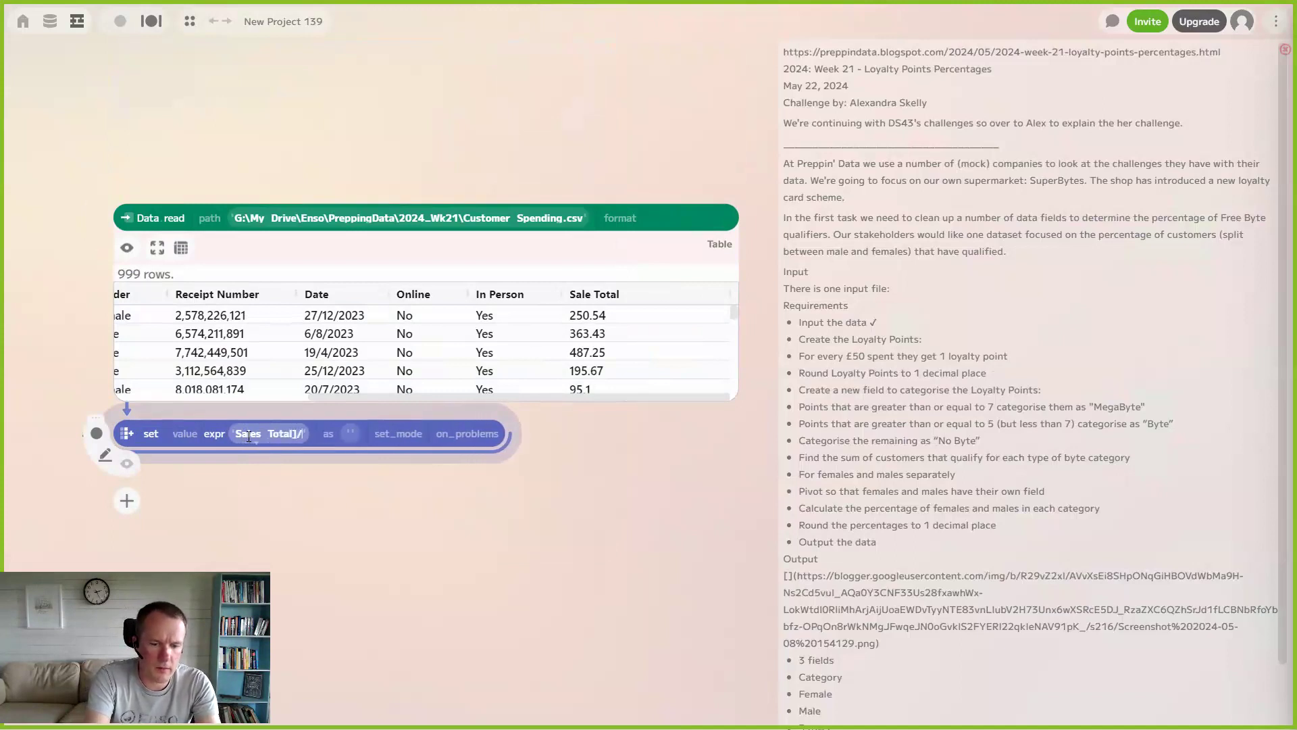
pyautogui.write('50')
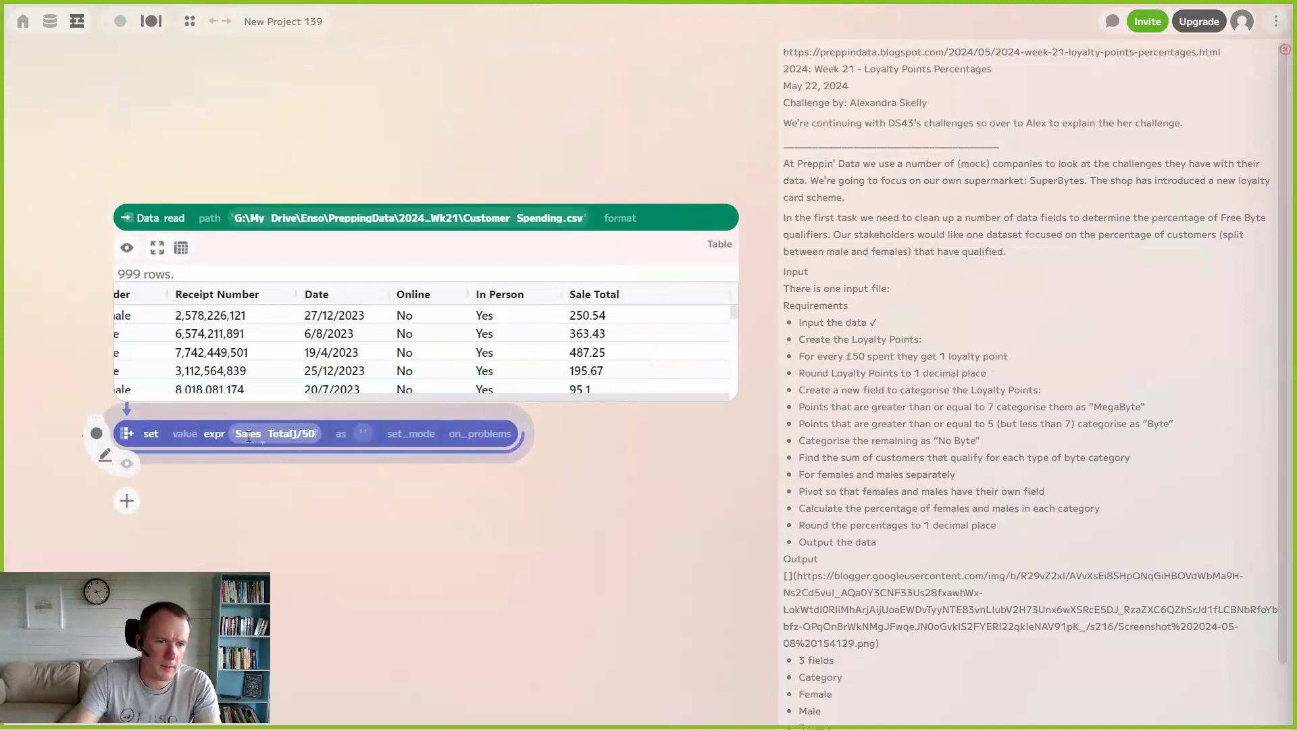
pyautogui.click(128, 471)
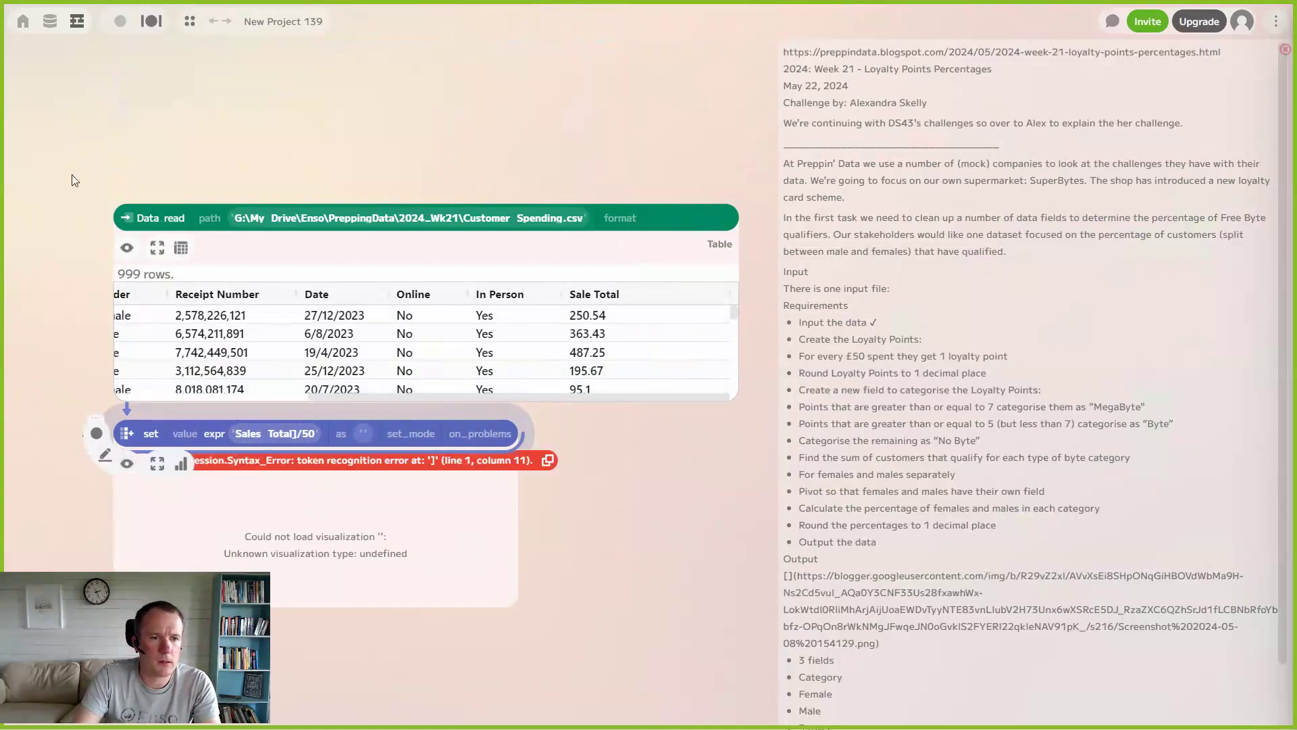
# Correct the set component's expression to [Sale Total]/50.
pyautogui.moveTo(26, 117); pyautogui.dragTo(645, 608)
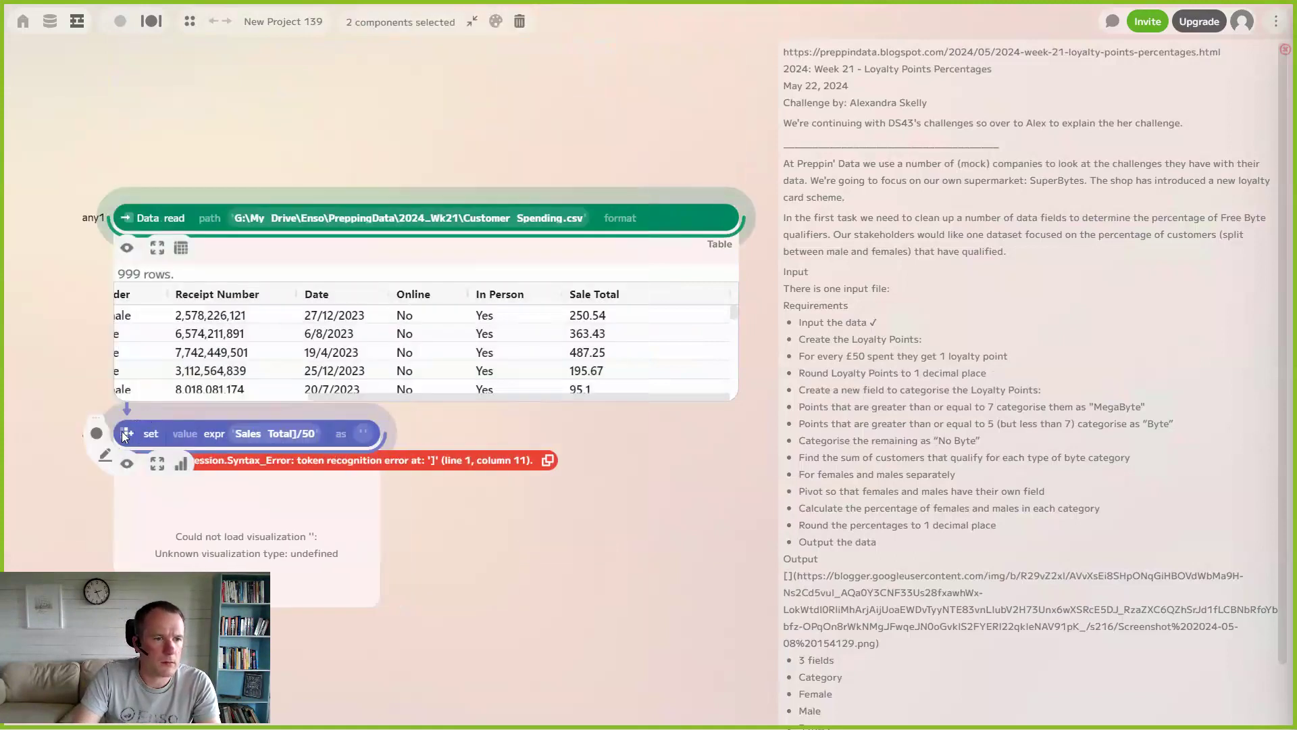
pyautogui.scroll(-5, 123, 436)
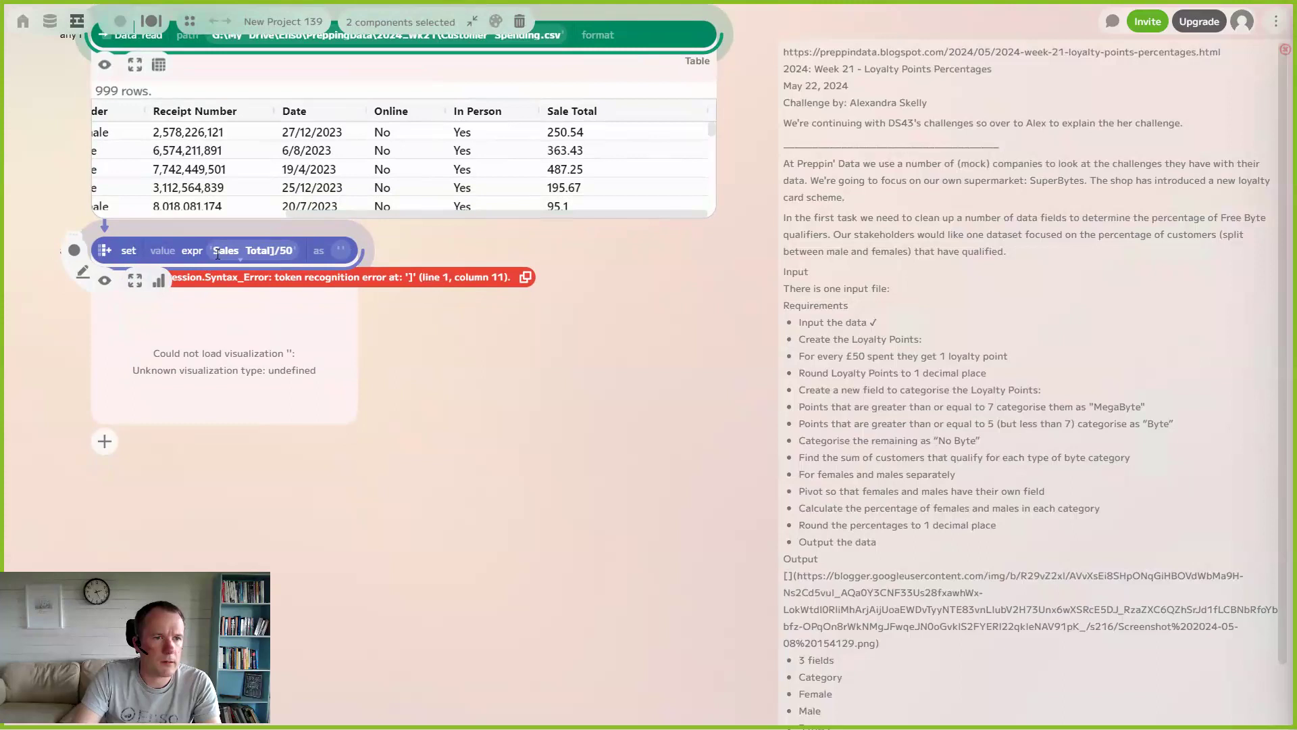
pyautogui.click(217, 254)
pyautogui.write('[')
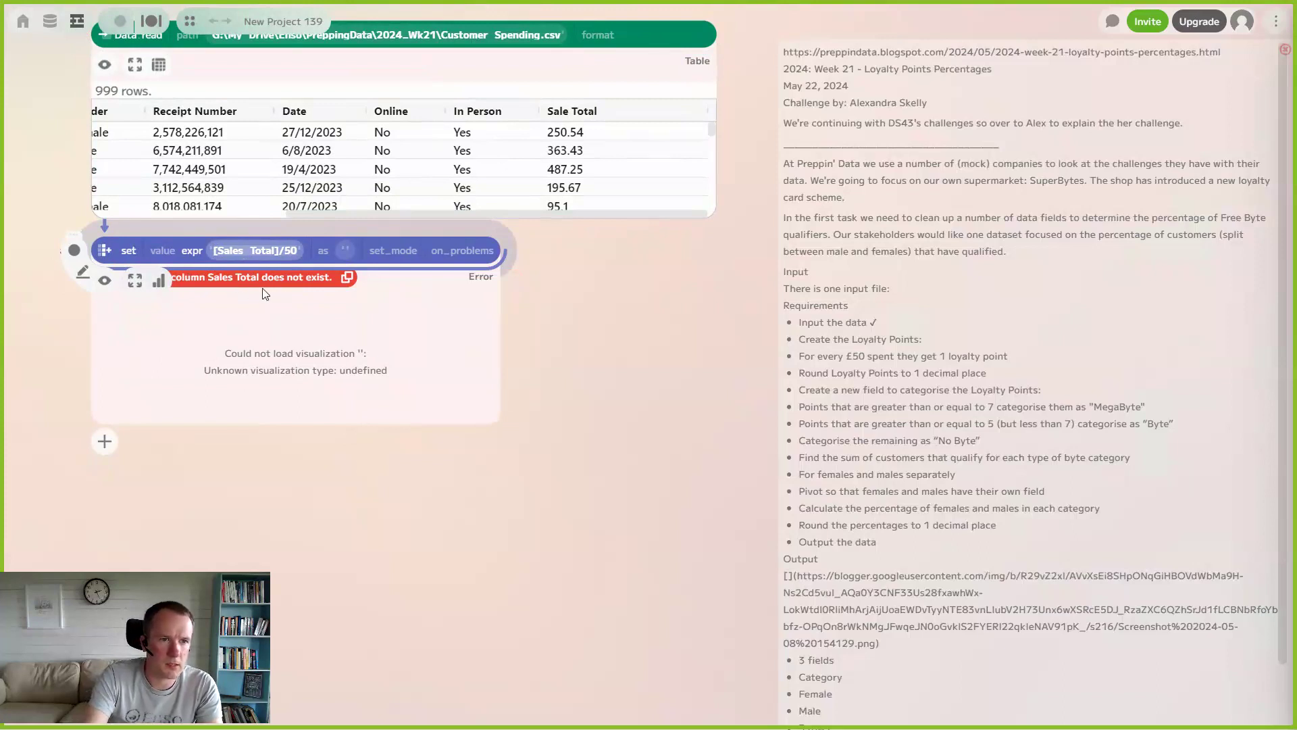
pyautogui.press('BackSpace')
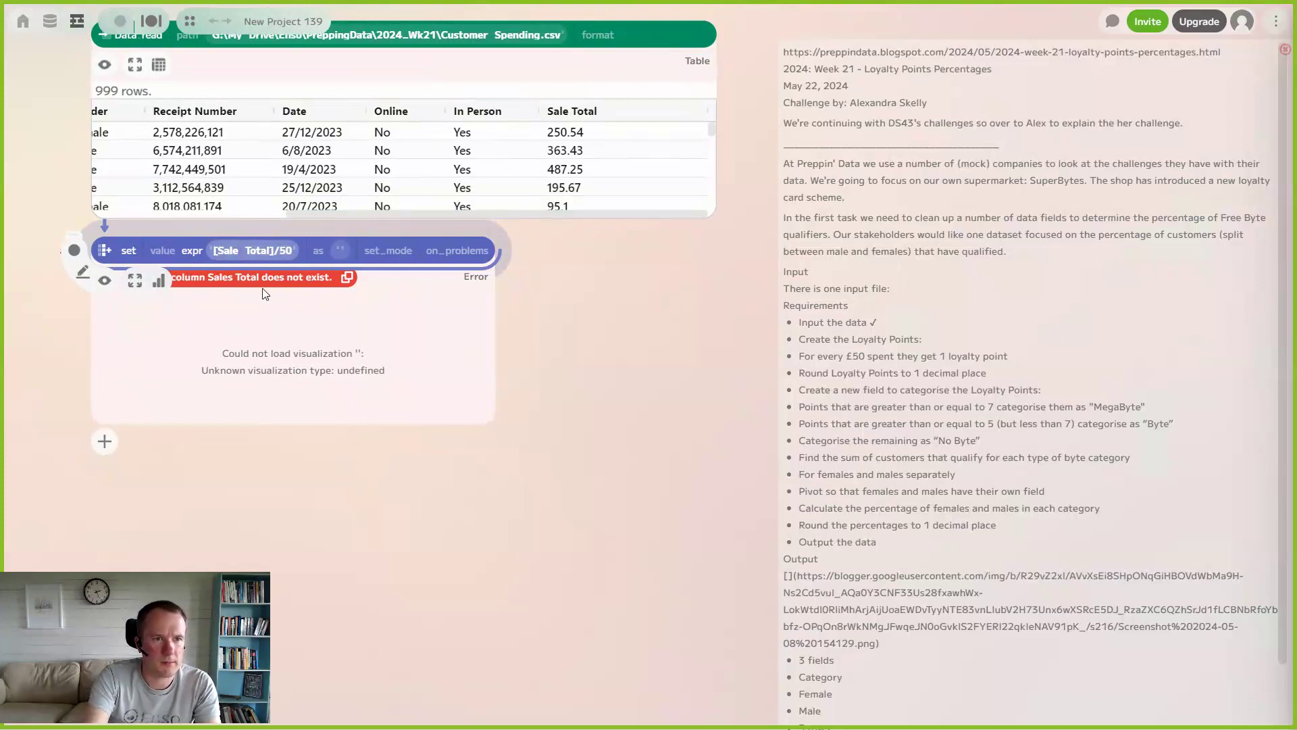
pyautogui.press('Return')
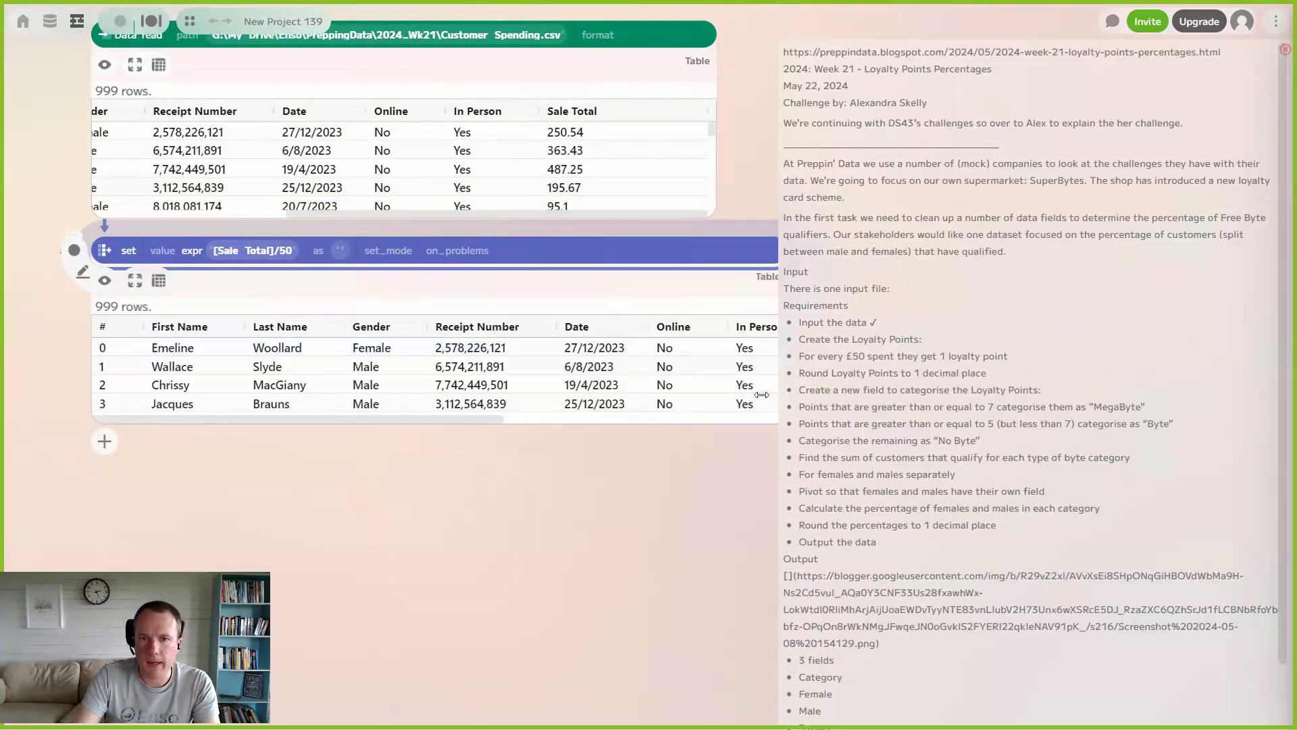
# Round the expression's result to 1 decimal place by changing it to round([Sale Total]/50,1).
pyautogui.moveTo(403, 416); pyautogui.dragTo(711, 427)
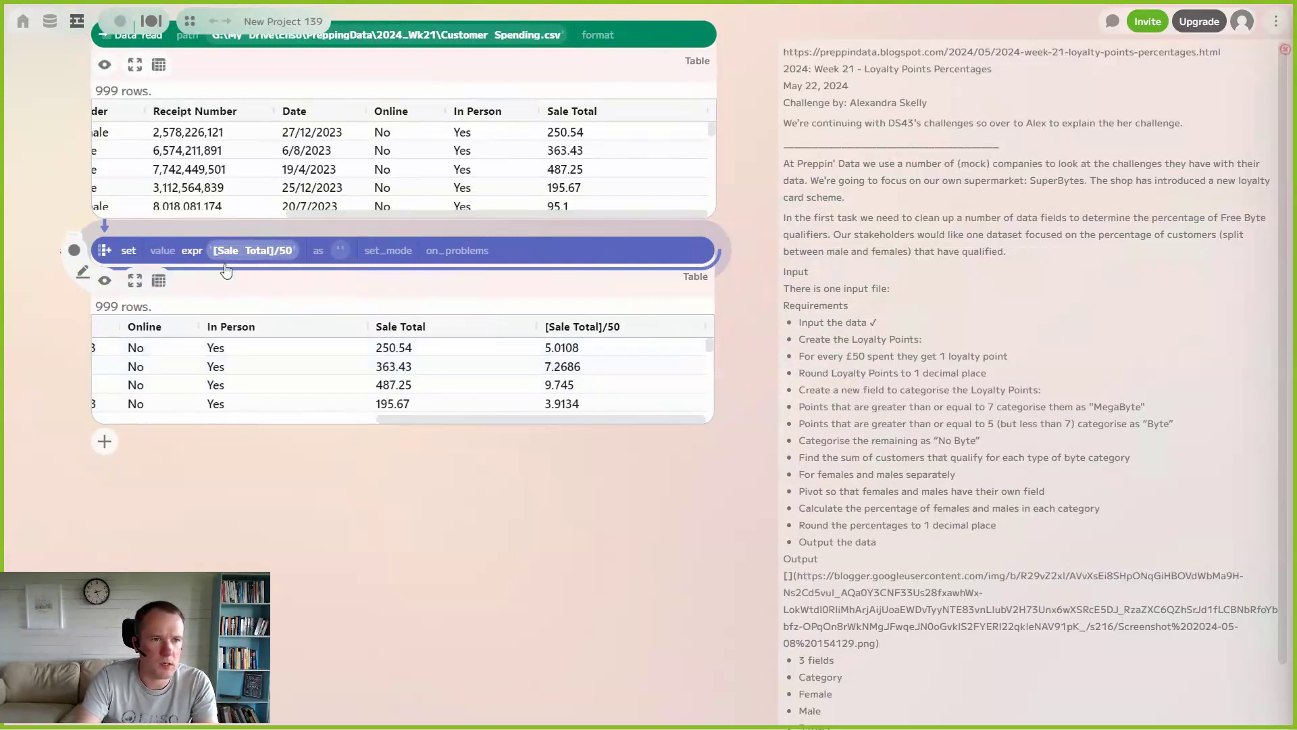
pyautogui.write('round(')
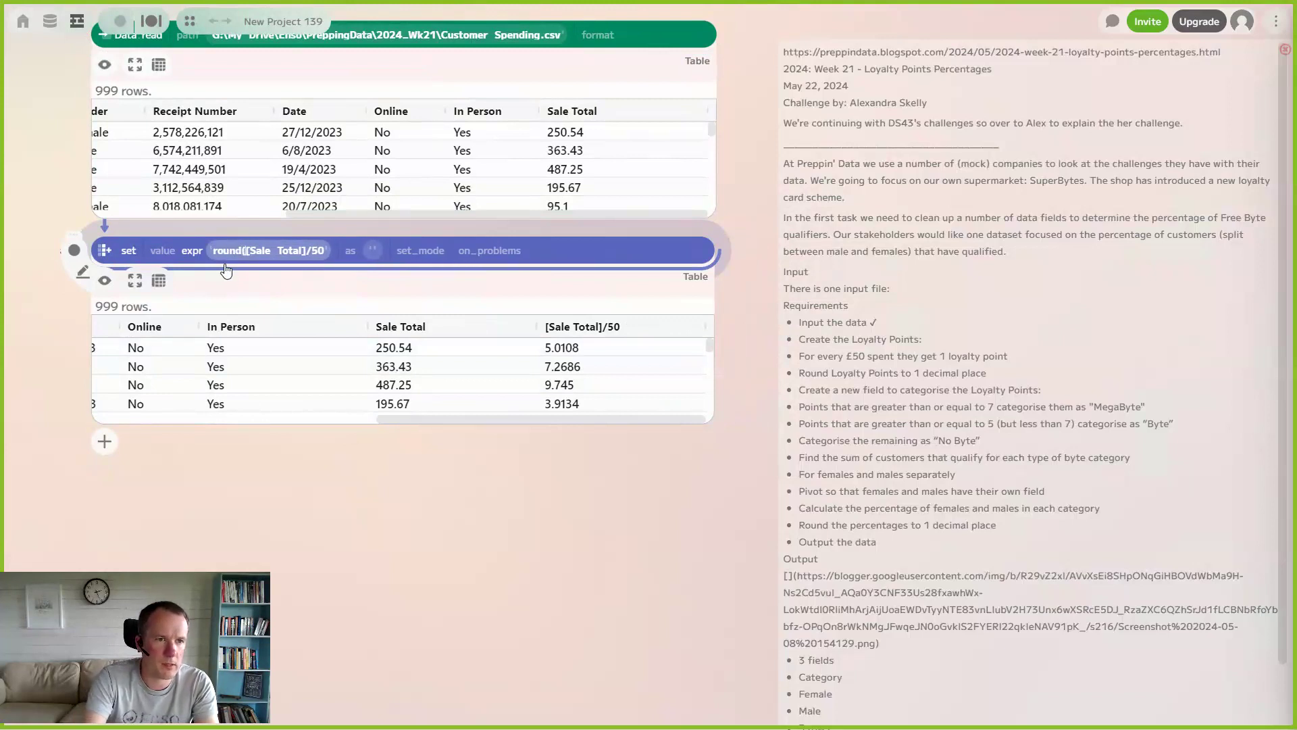
pyautogui.write(',')
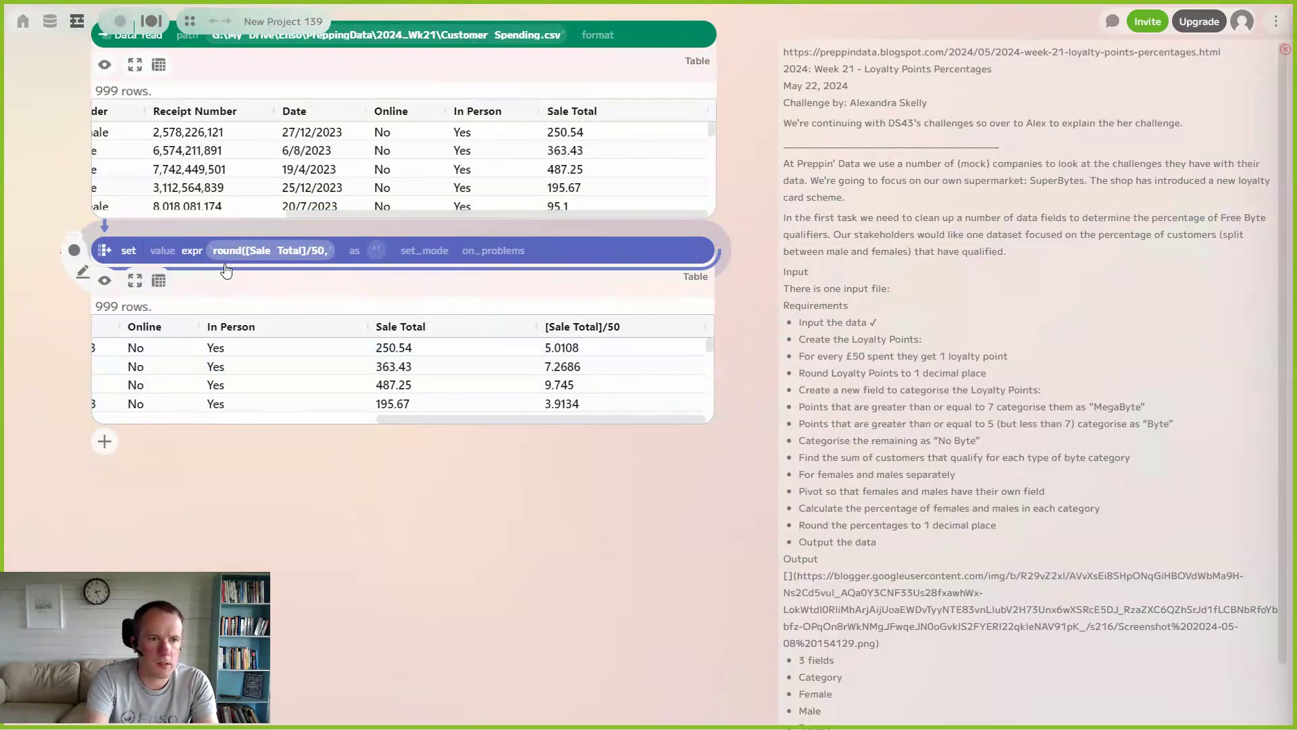
pyautogui.write('1)')
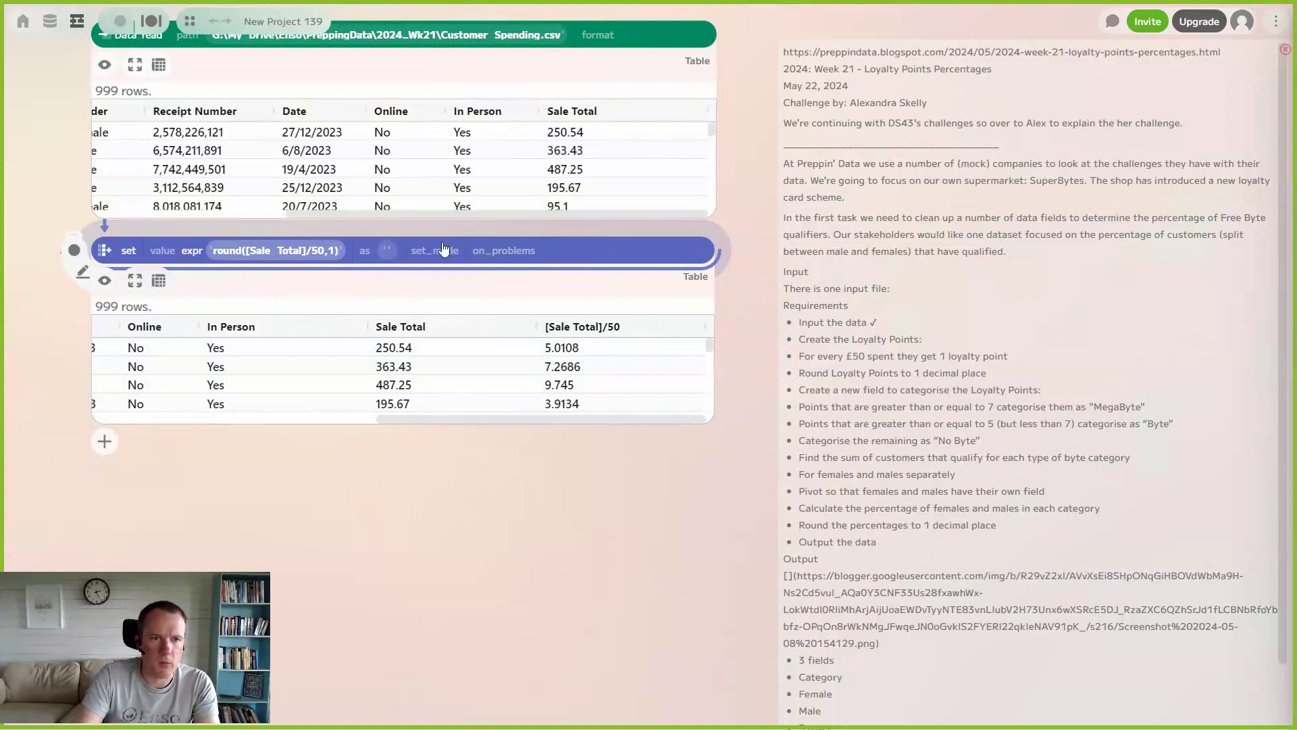
# Name the calculated column Points in the set component.
pyautogui.click(383, 254)
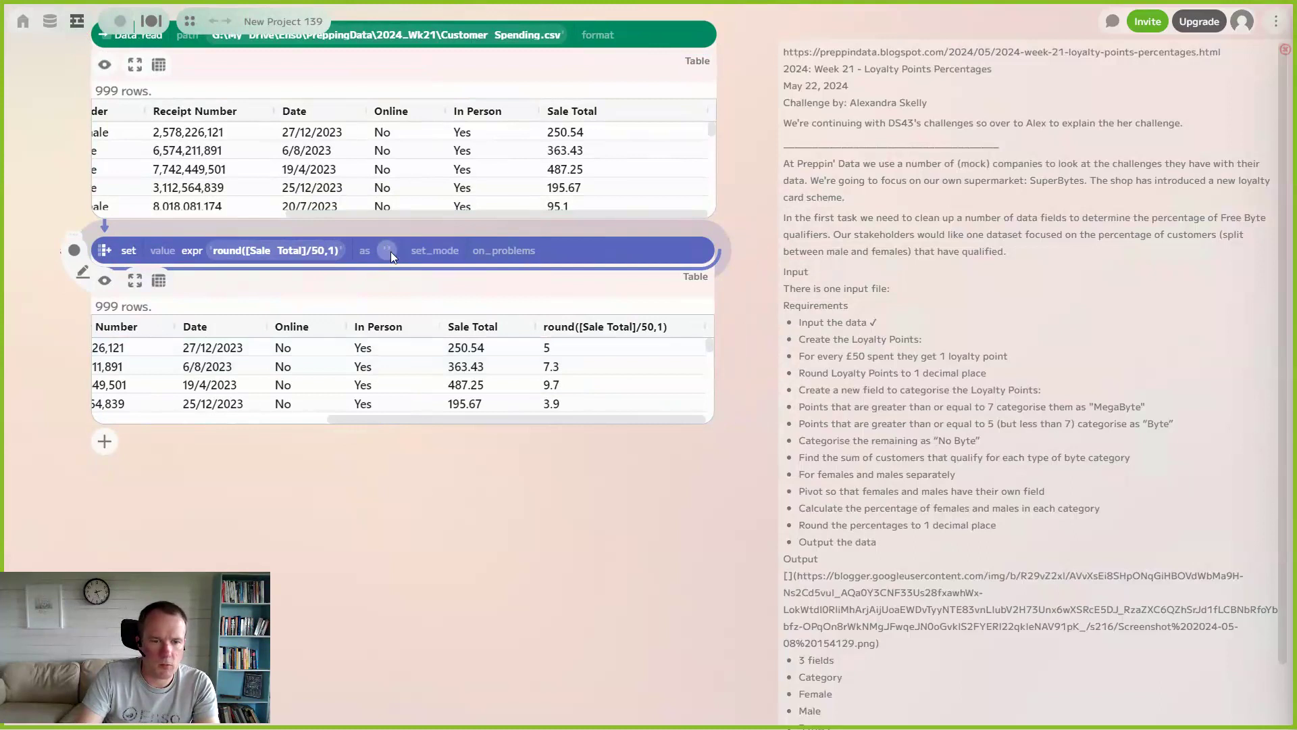
pyautogui.write('Points')
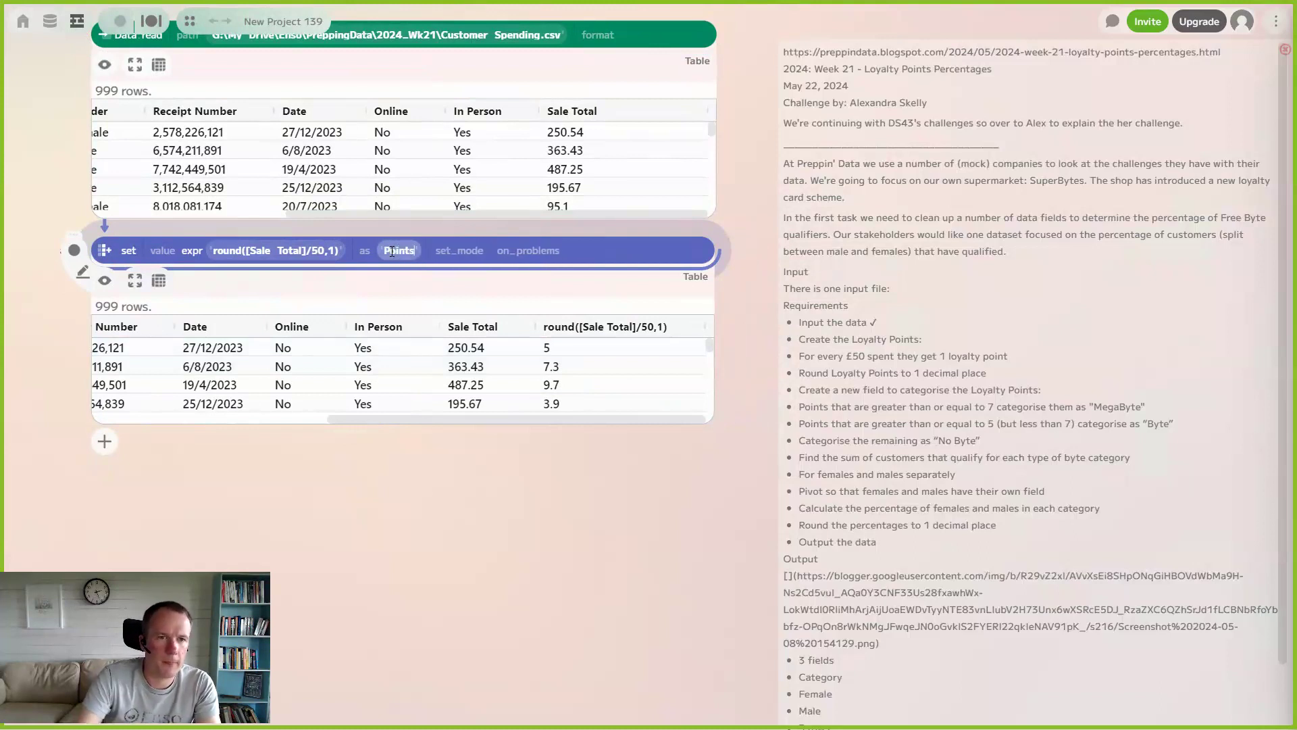
pyautogui.click(636, 498)
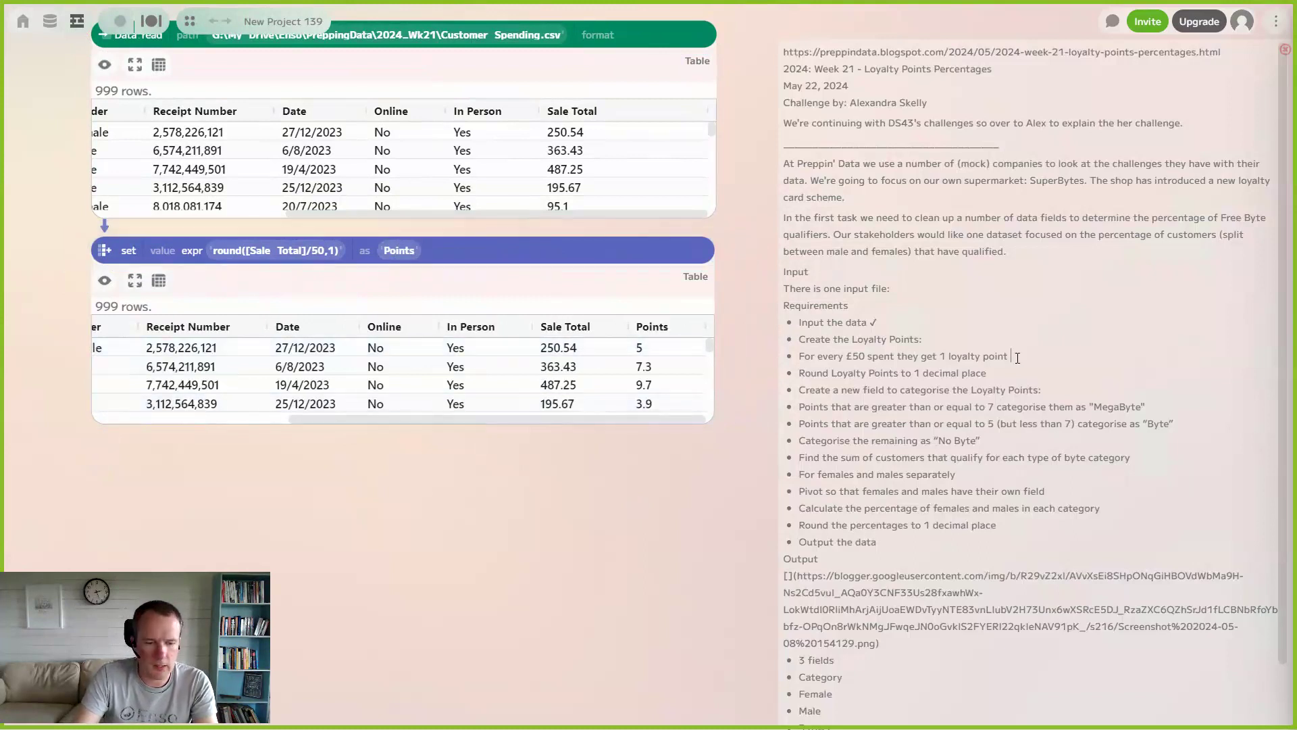
# Add one check mark each to the requirements for 1 loyalty point per £50 spent and rounding Loyalty Points to 1 decimal place.
pyautogui.press('super+period')
pyautogui.click(1034, 463)
pyautogui.press('Escape')
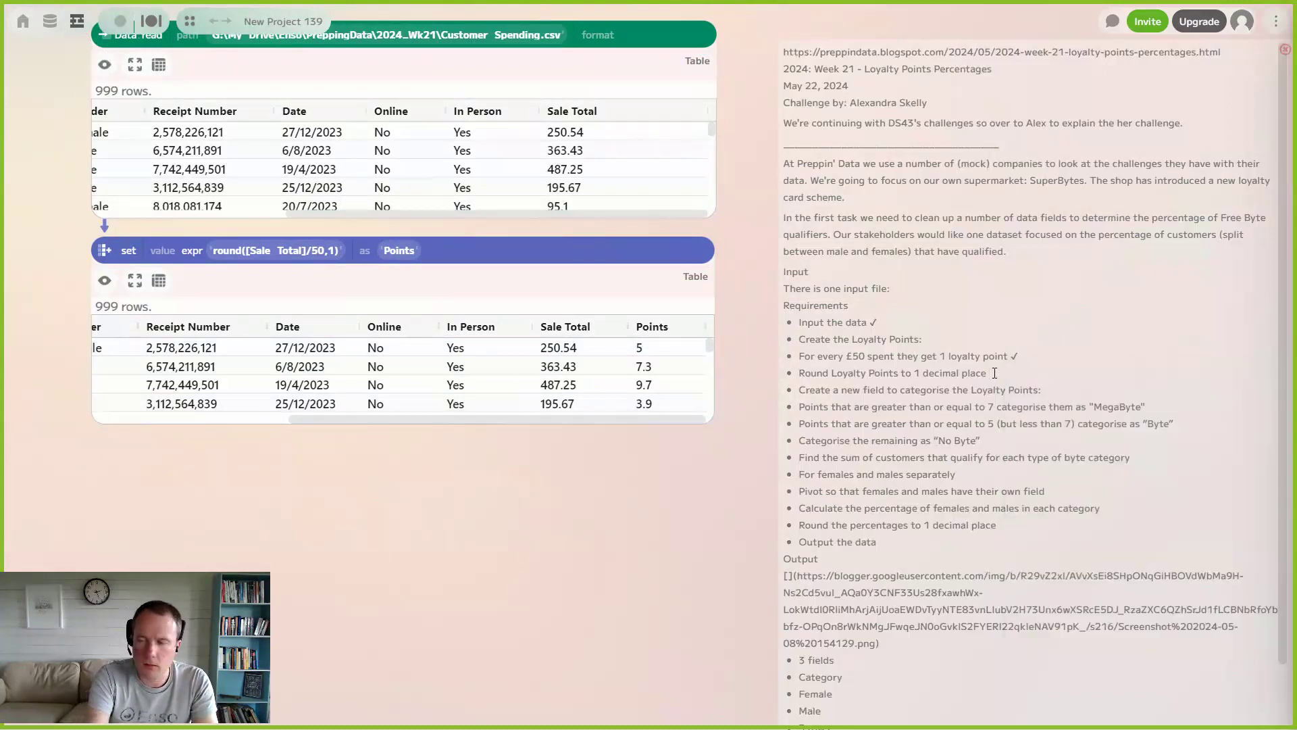
pyautogui.press('super+period')
pyautogui.click(1014, 479)
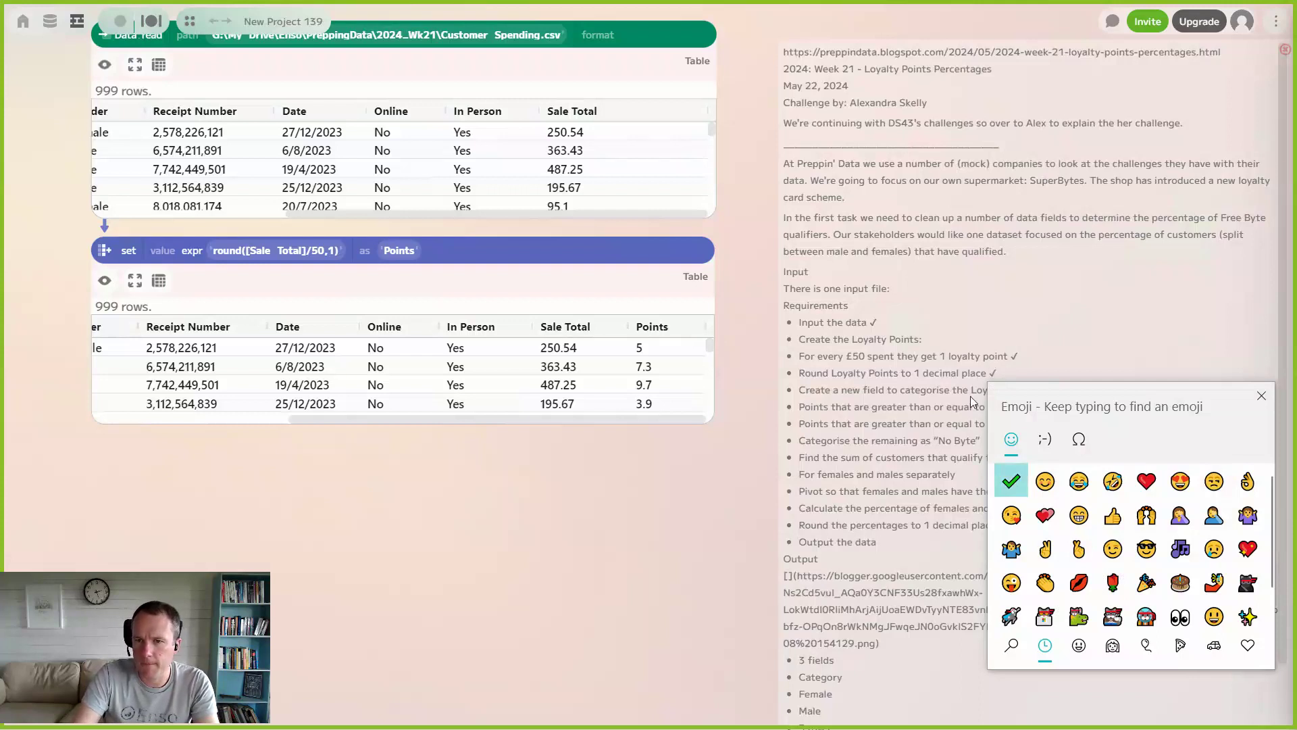
pyautogui.click(1007, 481)
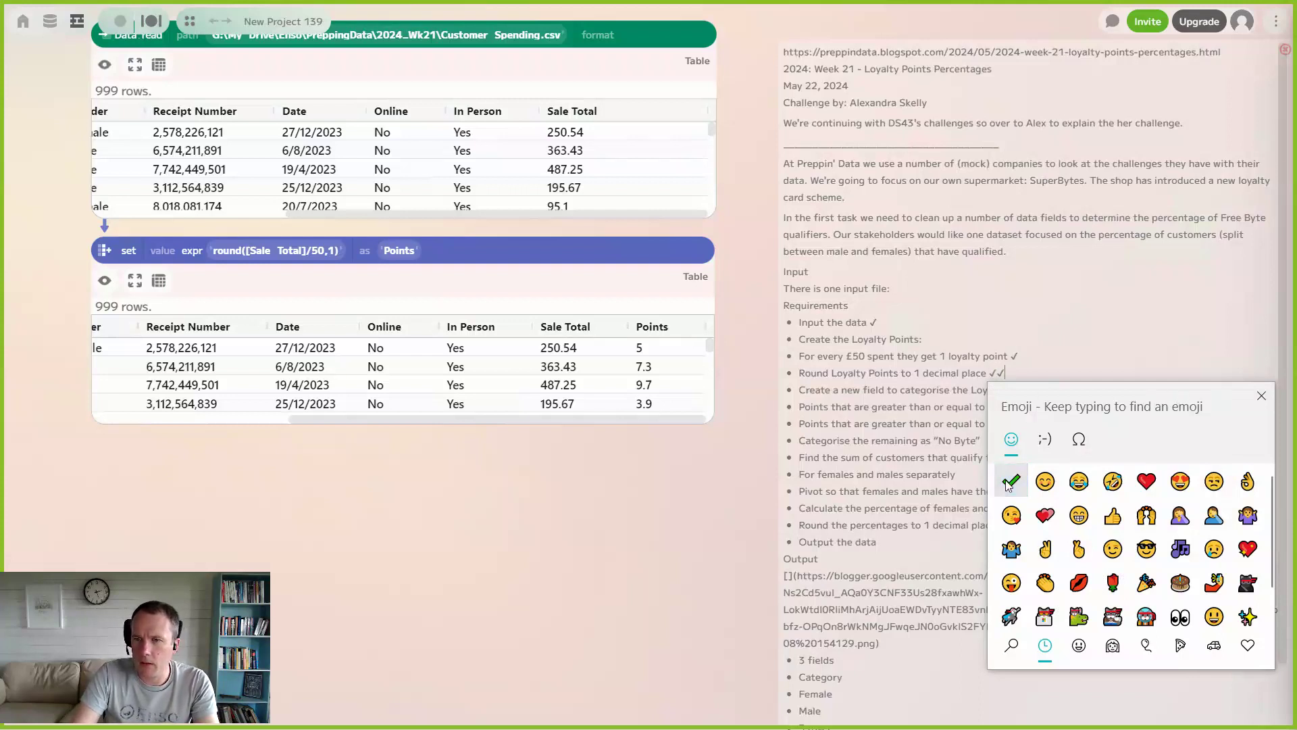
pyautogui.click(1261, 396)
pyautogui.press('BackSpace')
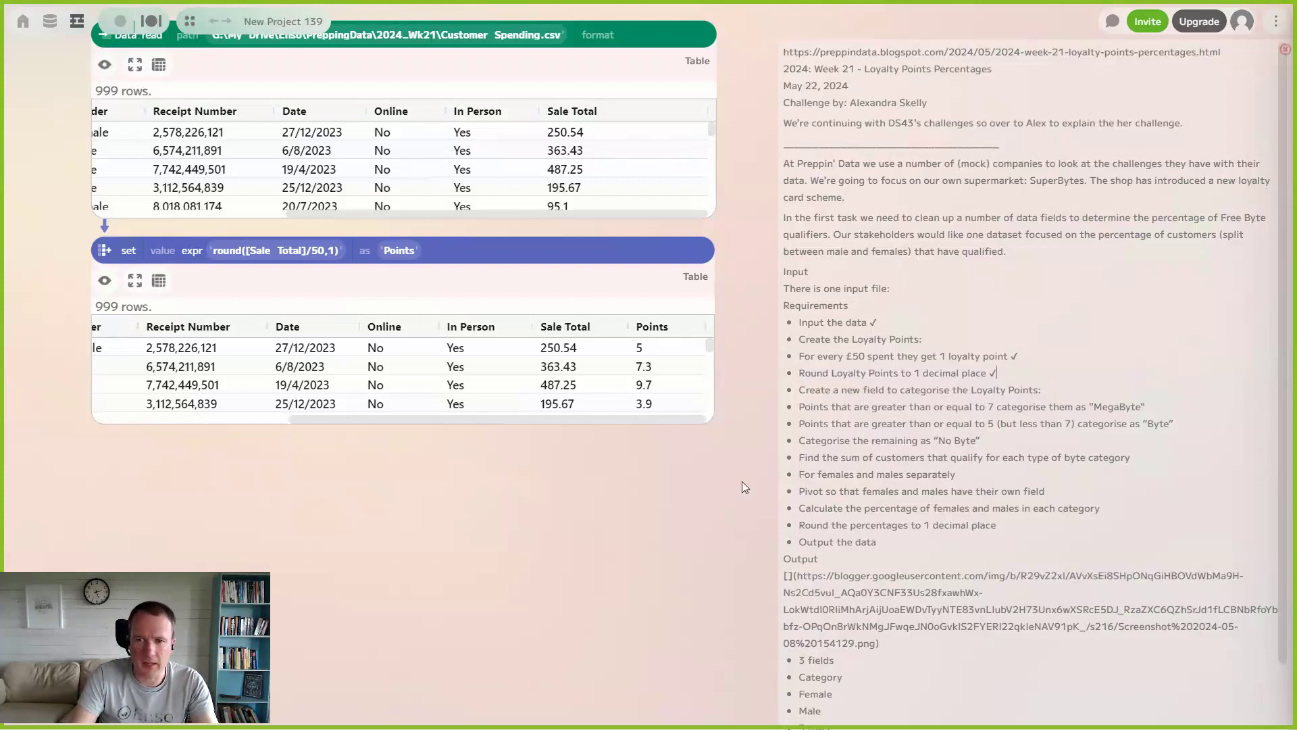
# Hide the Data read component's table preview and add a second set component after the Points calculation.
pyautogui.click(105, 64)
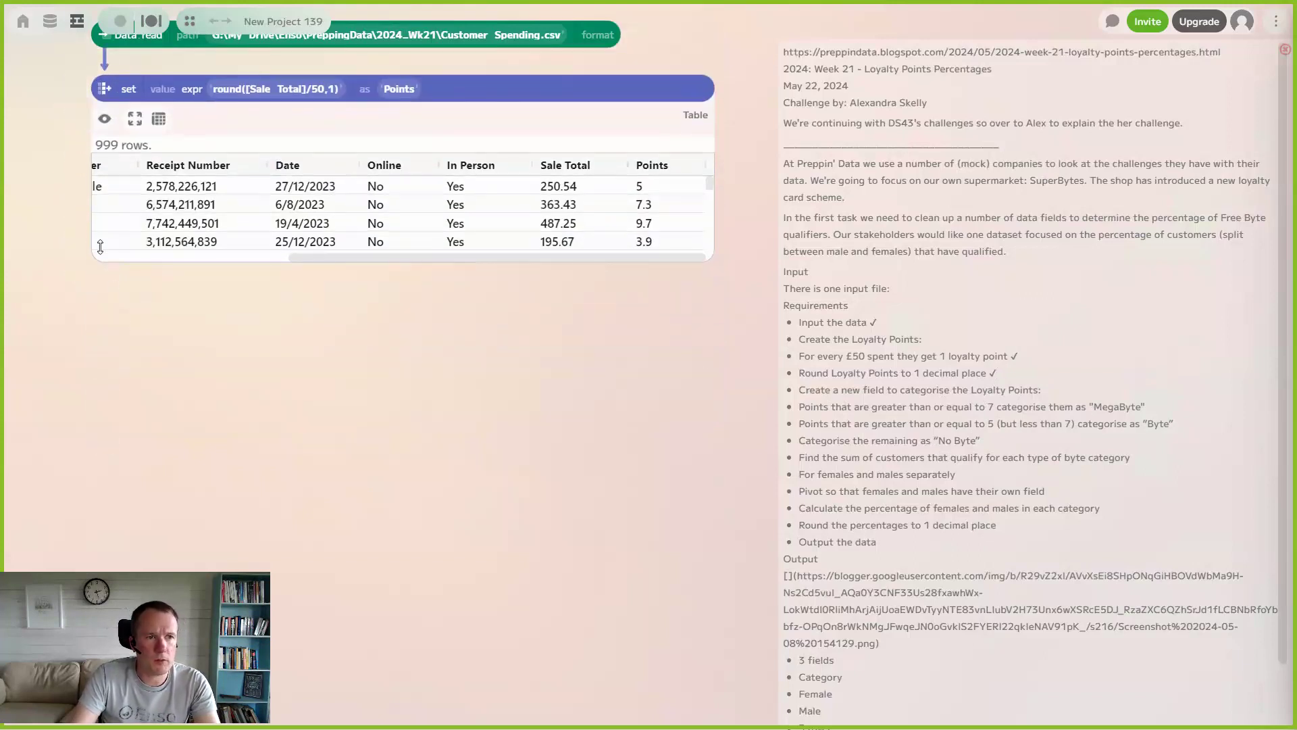
pyautogui.click(104, 280)
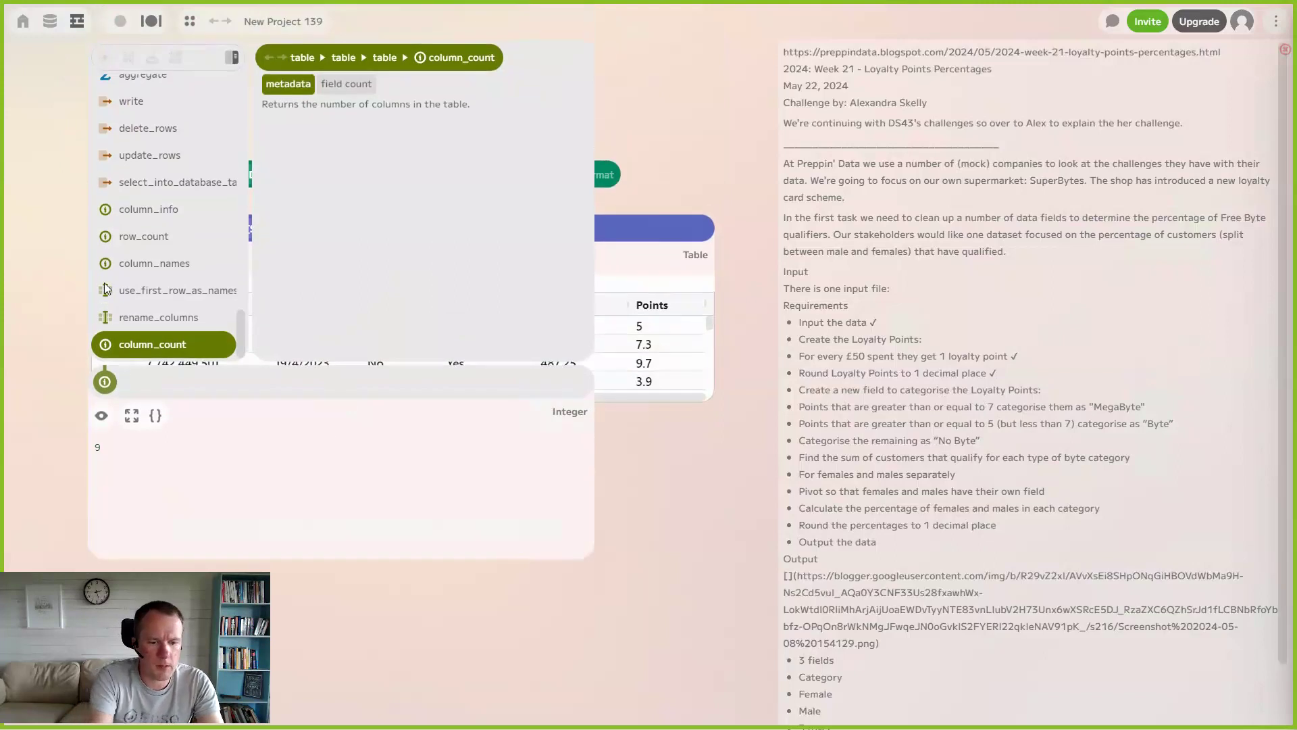
pyautogui.write('set')
pyautogui.press('Return')
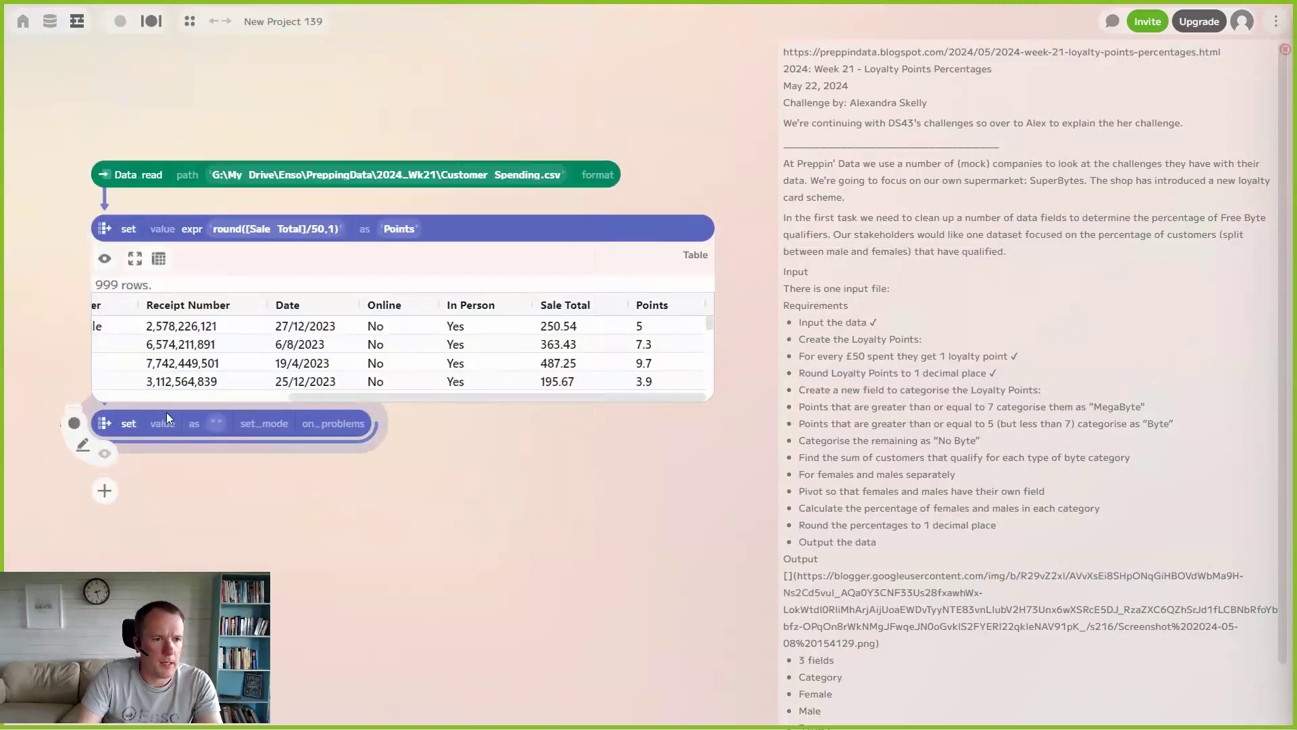
# Make the second set component's value an expression that starts with if [Points].
pyautogui.click(160, 428)
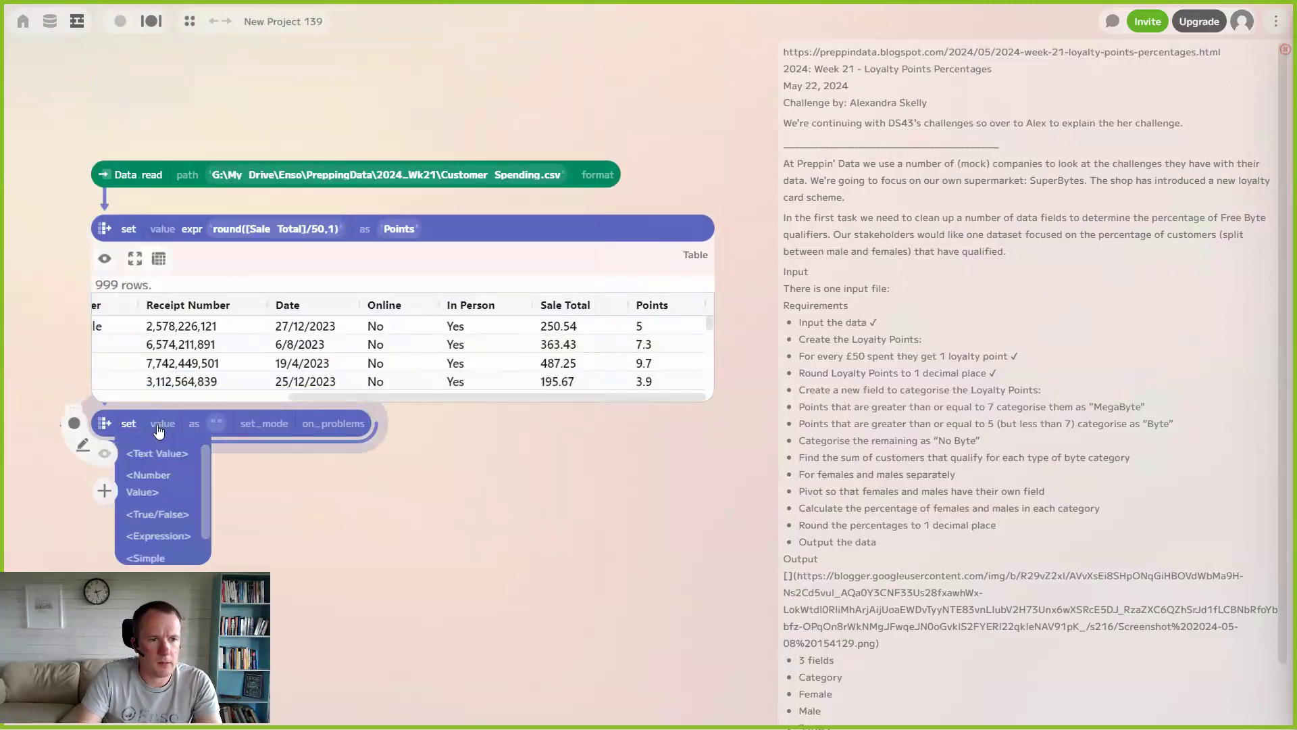
pyautogui.click(159, 535)
pyautogui.click(241, 428)
pyautogui.write('if')
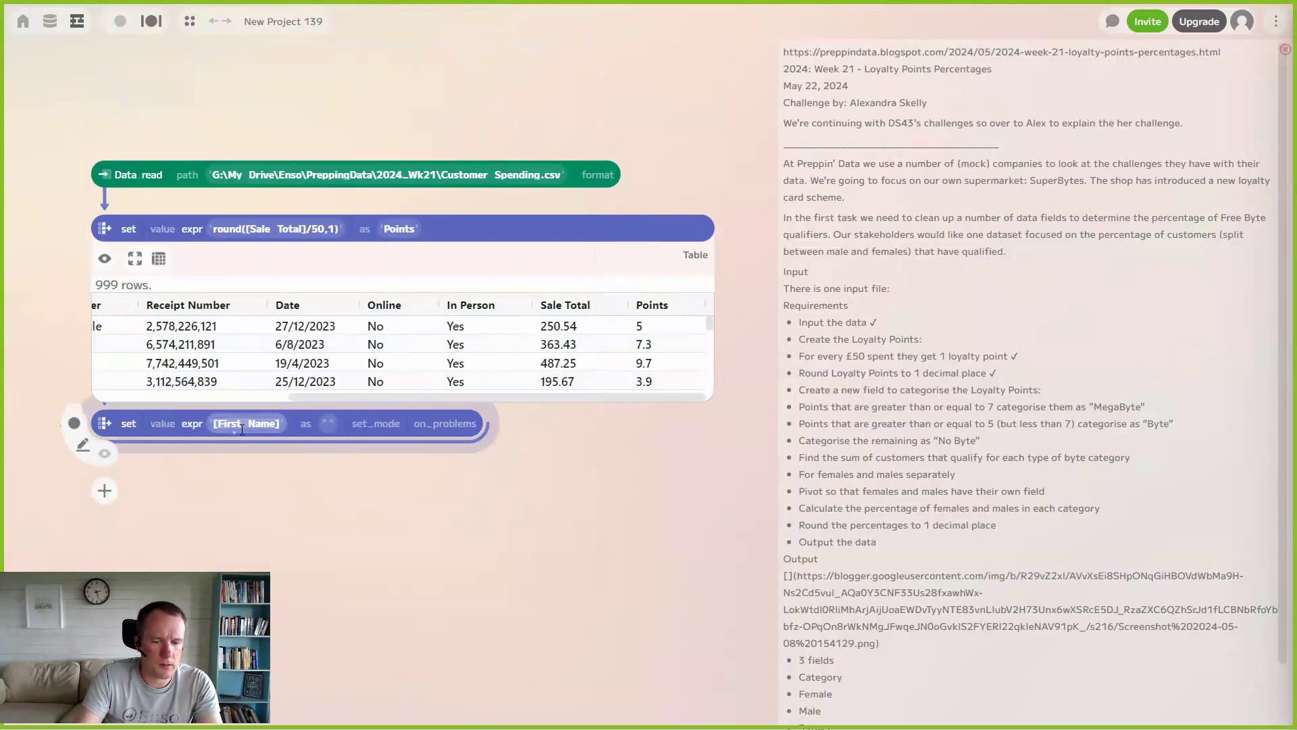
pyautogui.write(' [')
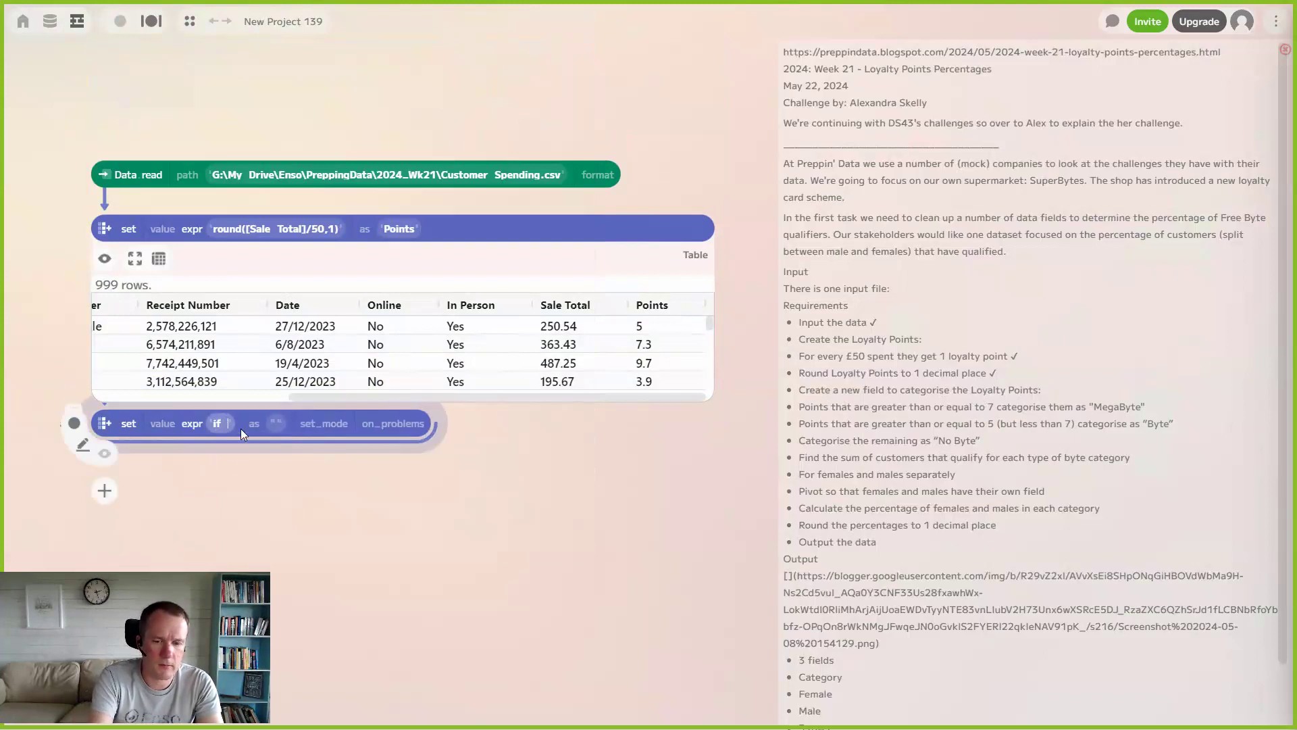
pyautogui.write('Prom')
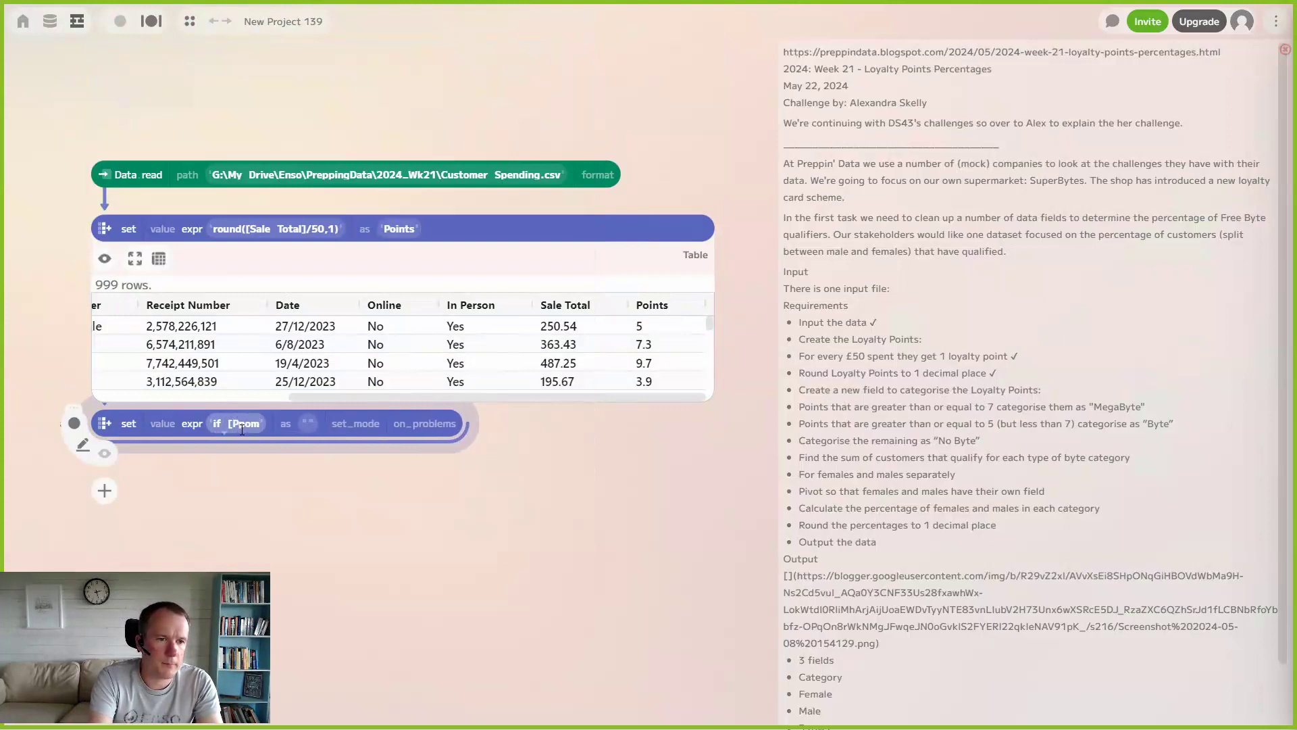
pyautogui.press('BackSpace')
pyautogui.press('BackSpace')
pyautogui.write('oints] ')
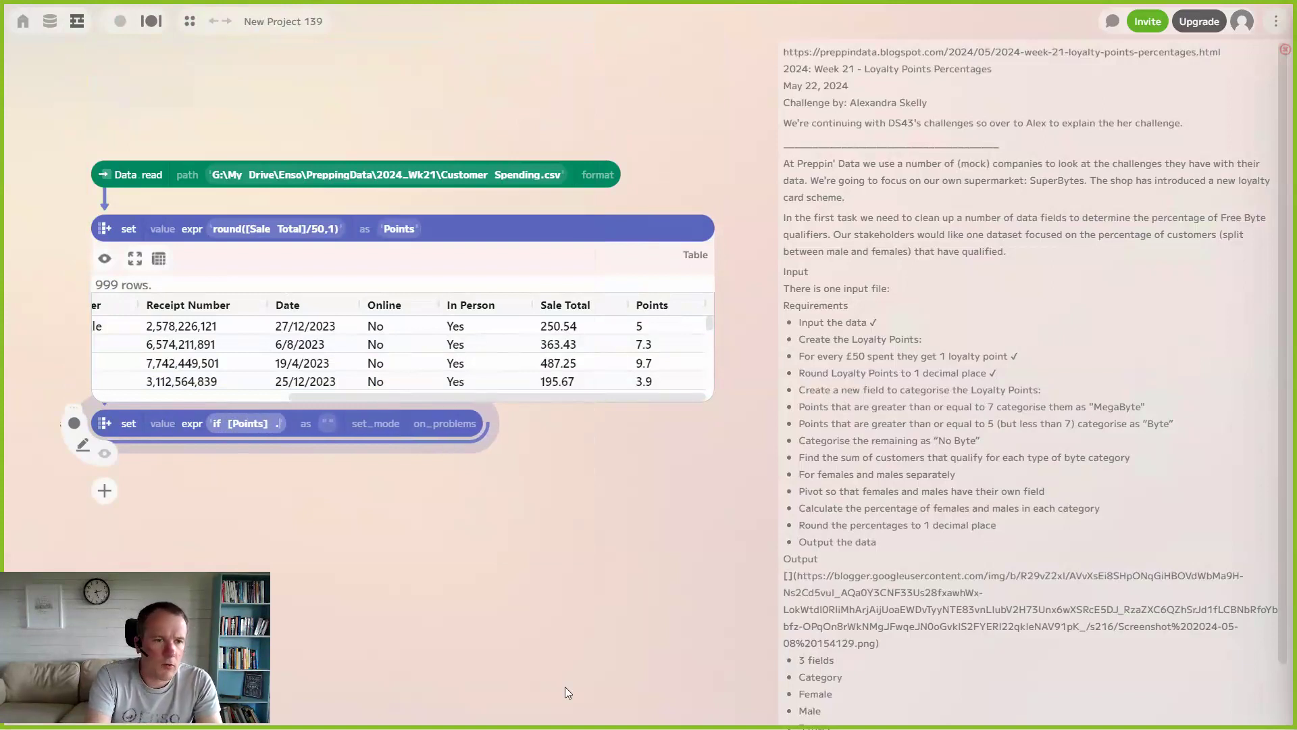
# Extend the expression with >= 7 then "MegaByte", copying the category name from the requirements text.
pyautogui.write('>= ')
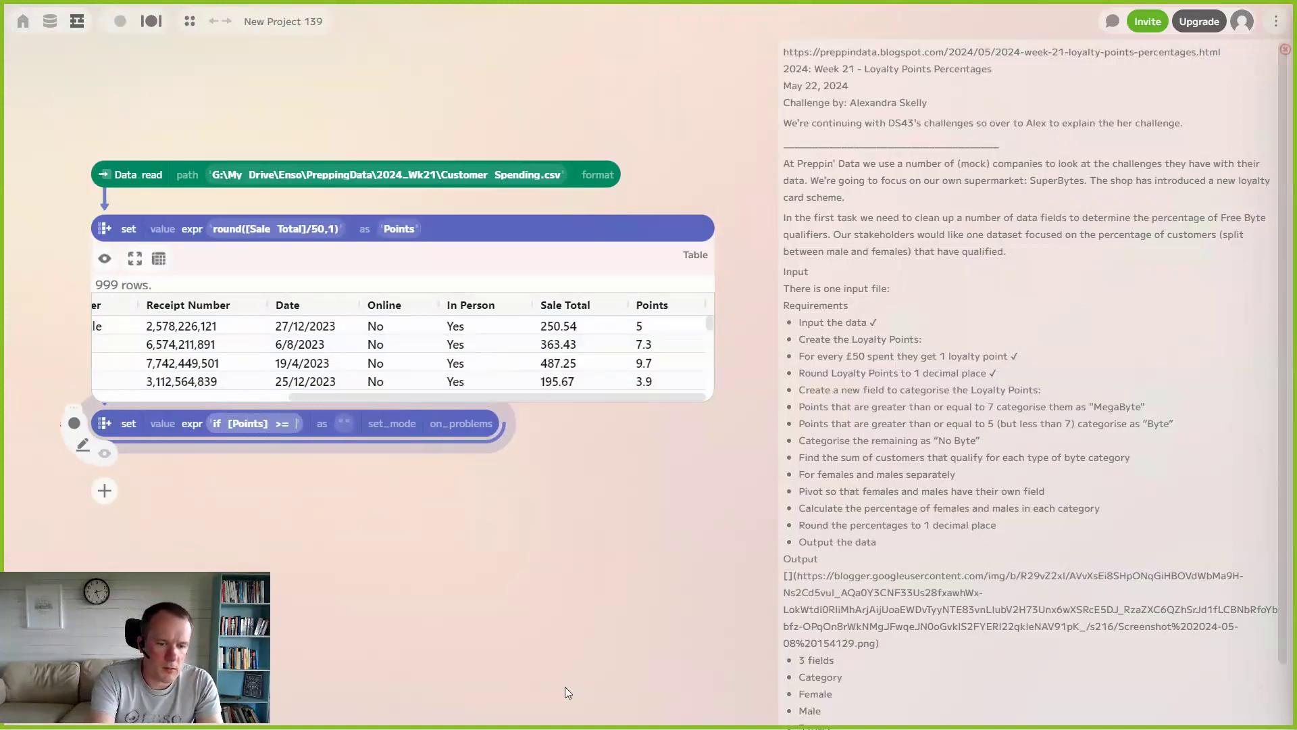
pyautogui.write('7 then ')
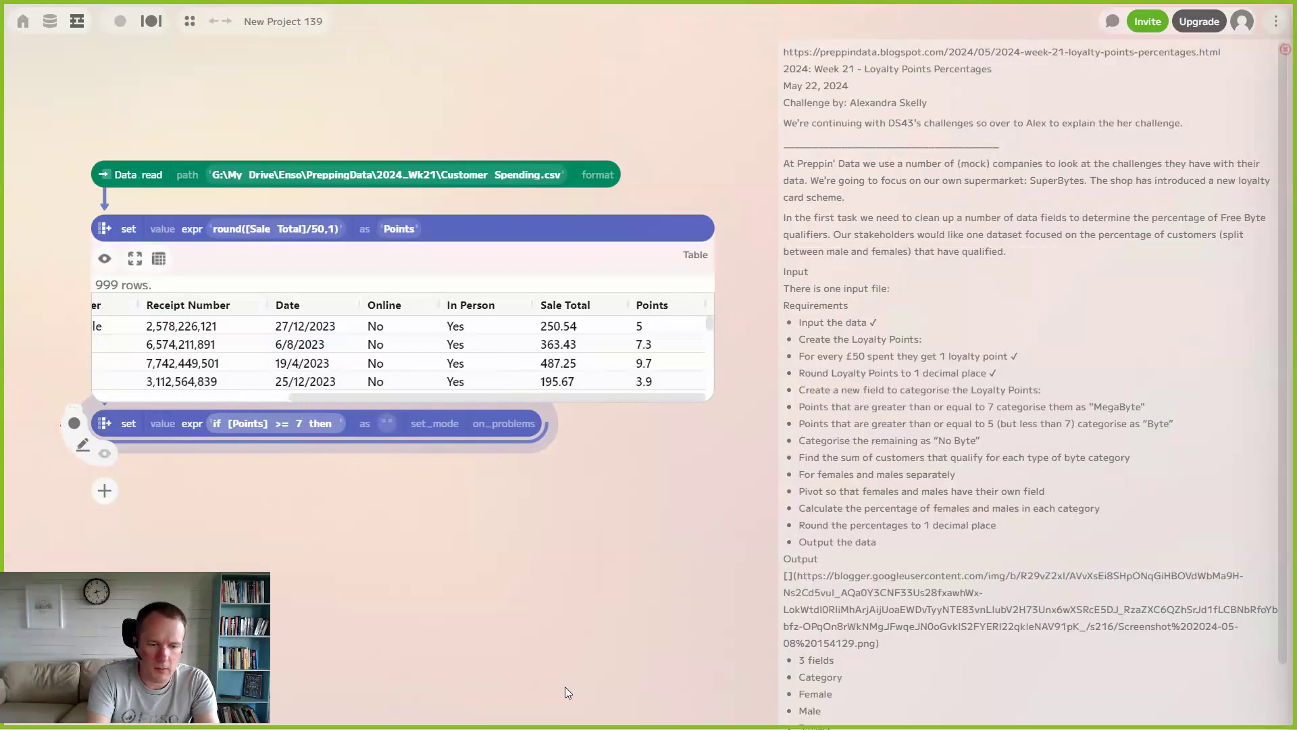
pyautogui.write('"')
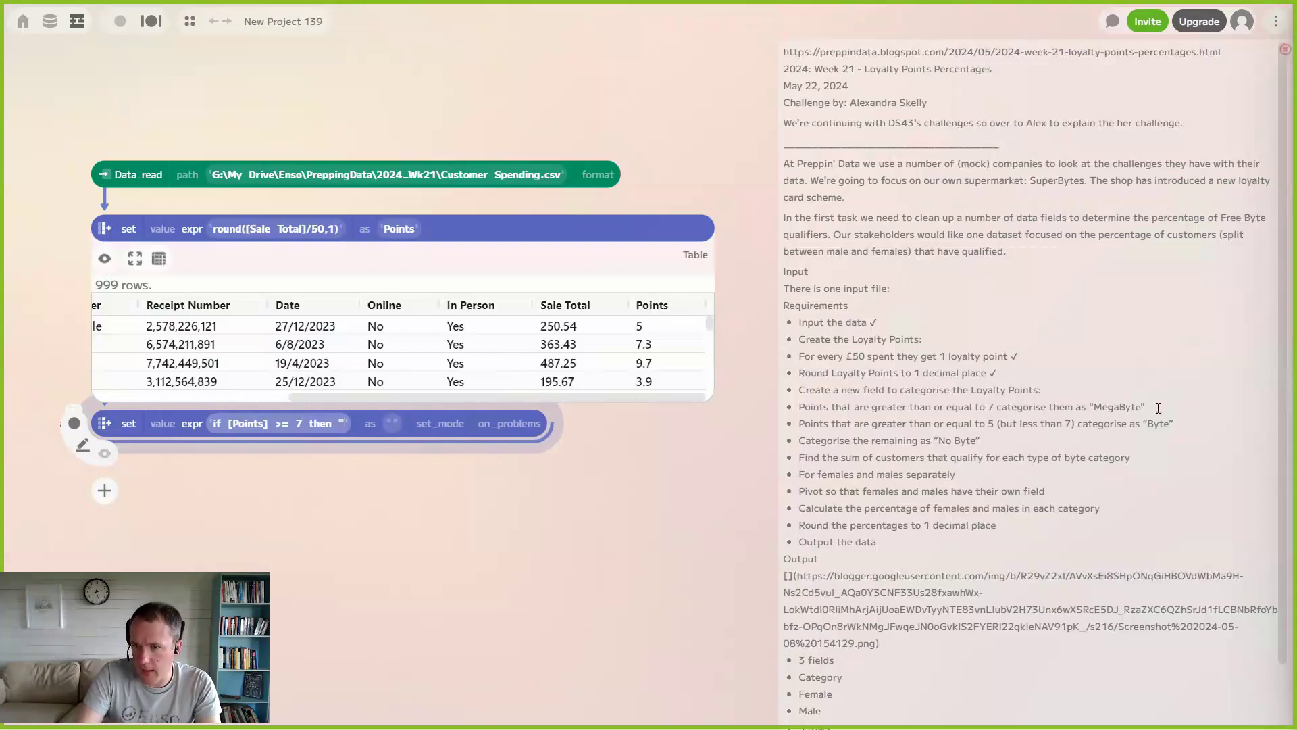
pyautogui.doubleClick(1107, 403)
pyautogui.hotkey('ctrl', 'c')
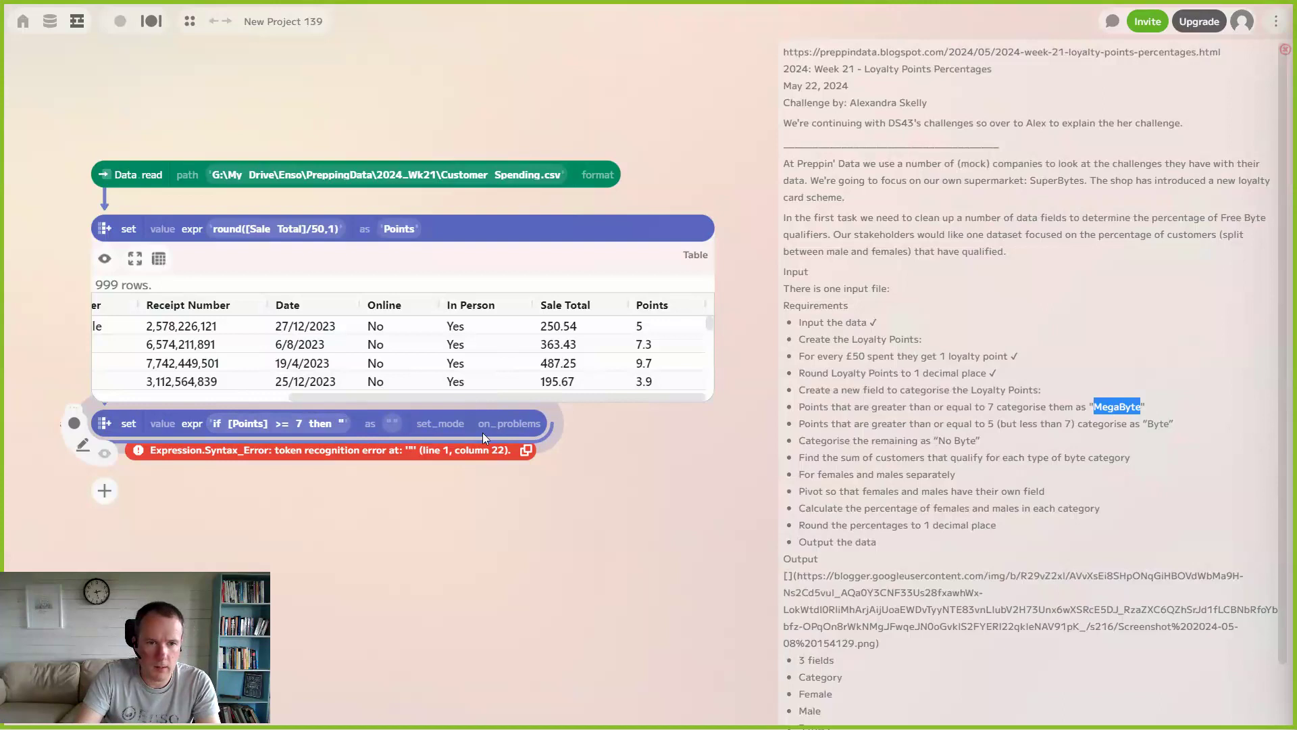
pyautogui.click(343, 419)
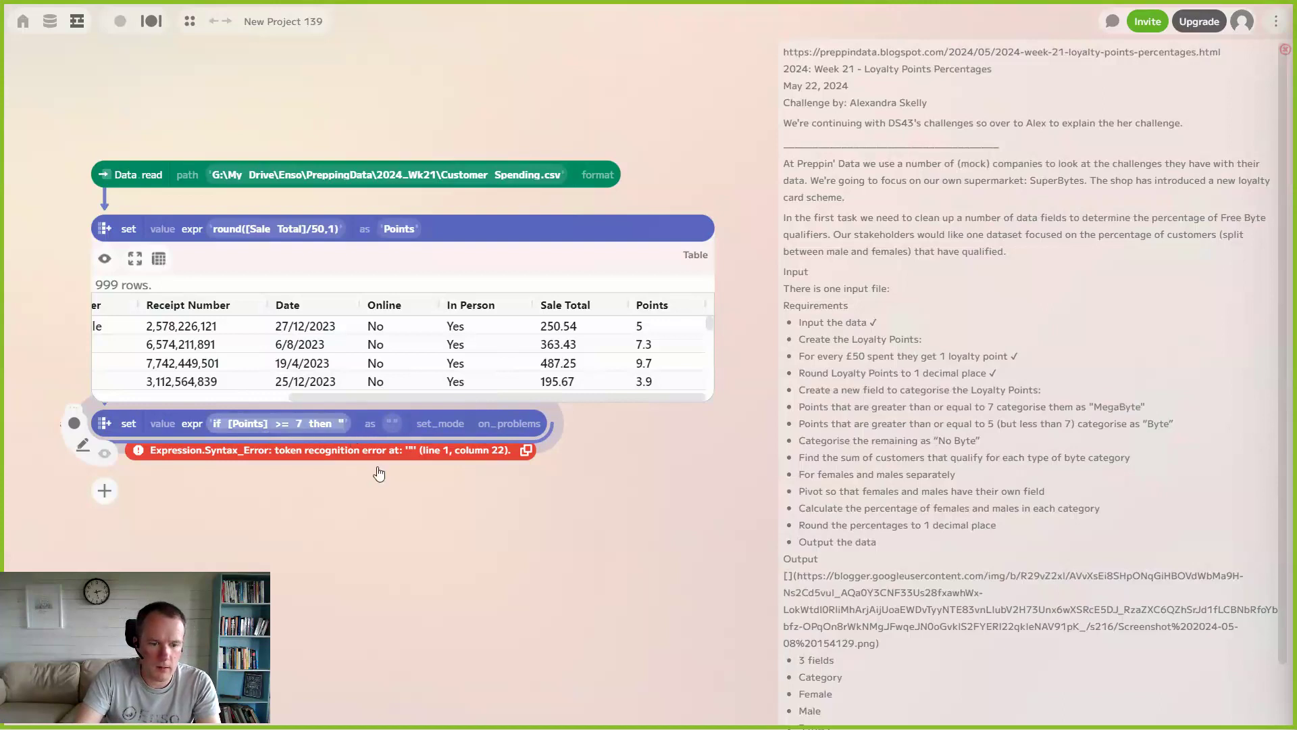
pyautogui.hotkey('ctrl', 'v')
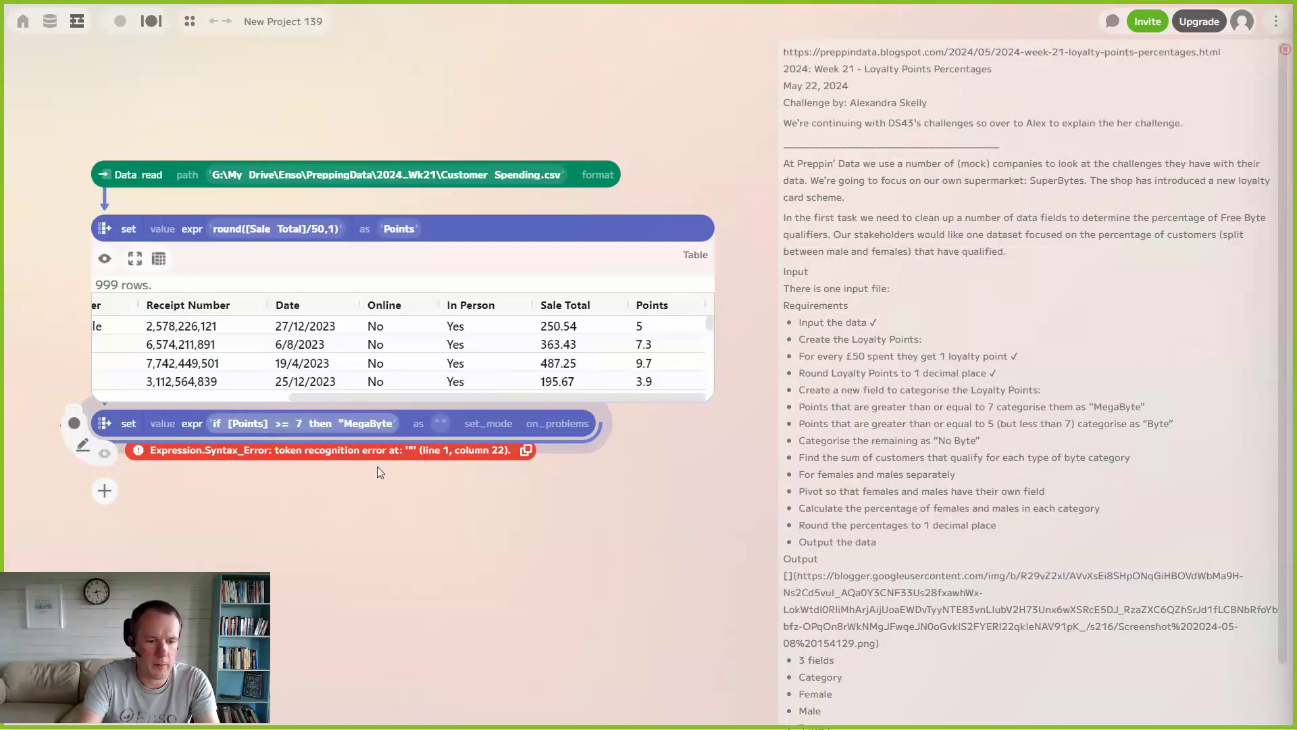
# Complete the category expression with else if [Points] >= 5 then "Byte" else "No Byte".
pyautogui.write('" else "')
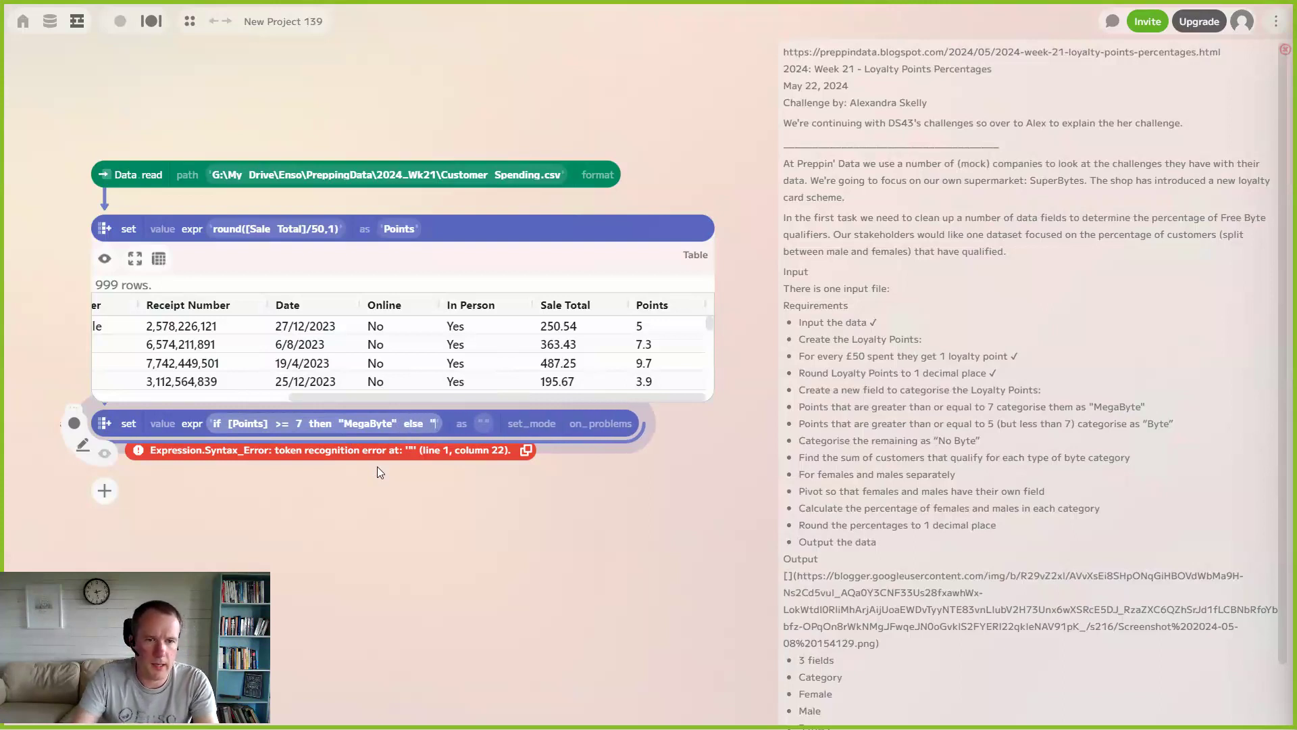
pyautogui.press('BackSpace')
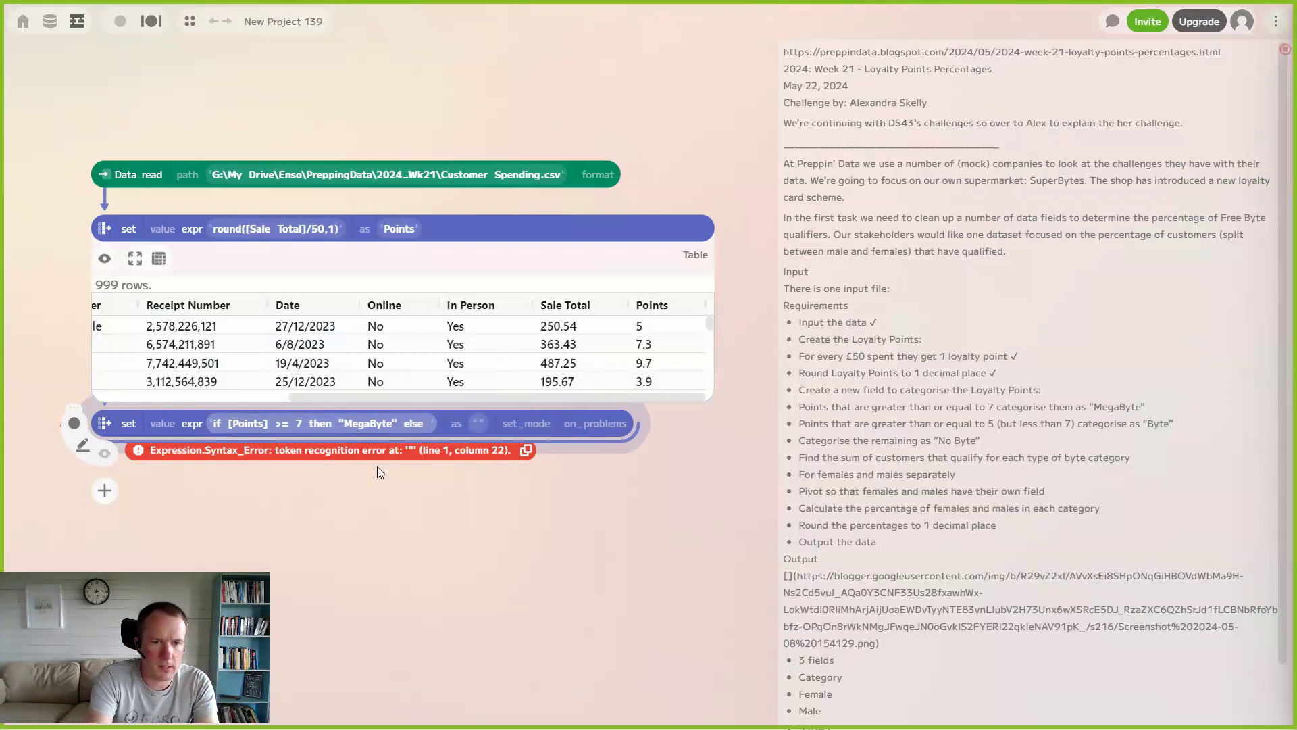
pyautogui.write('if [Points] >=')
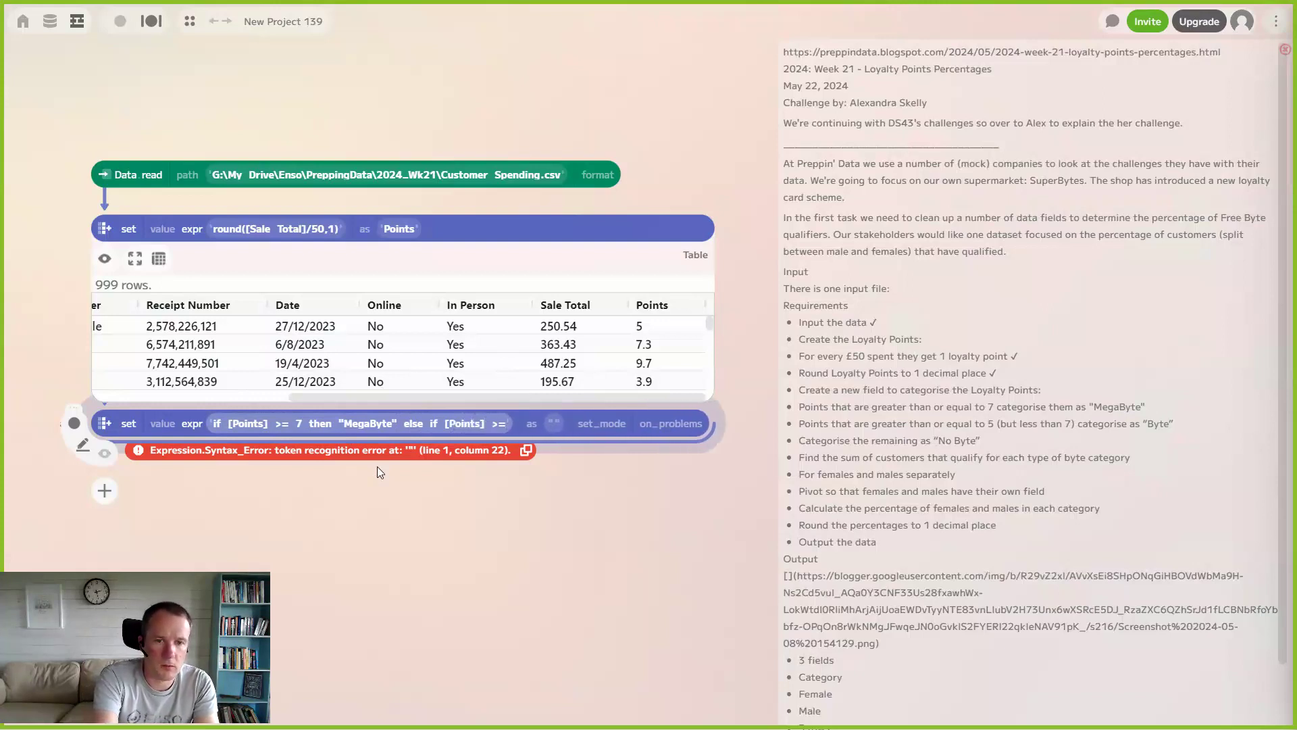
pyautogui.write(' 5 then "')
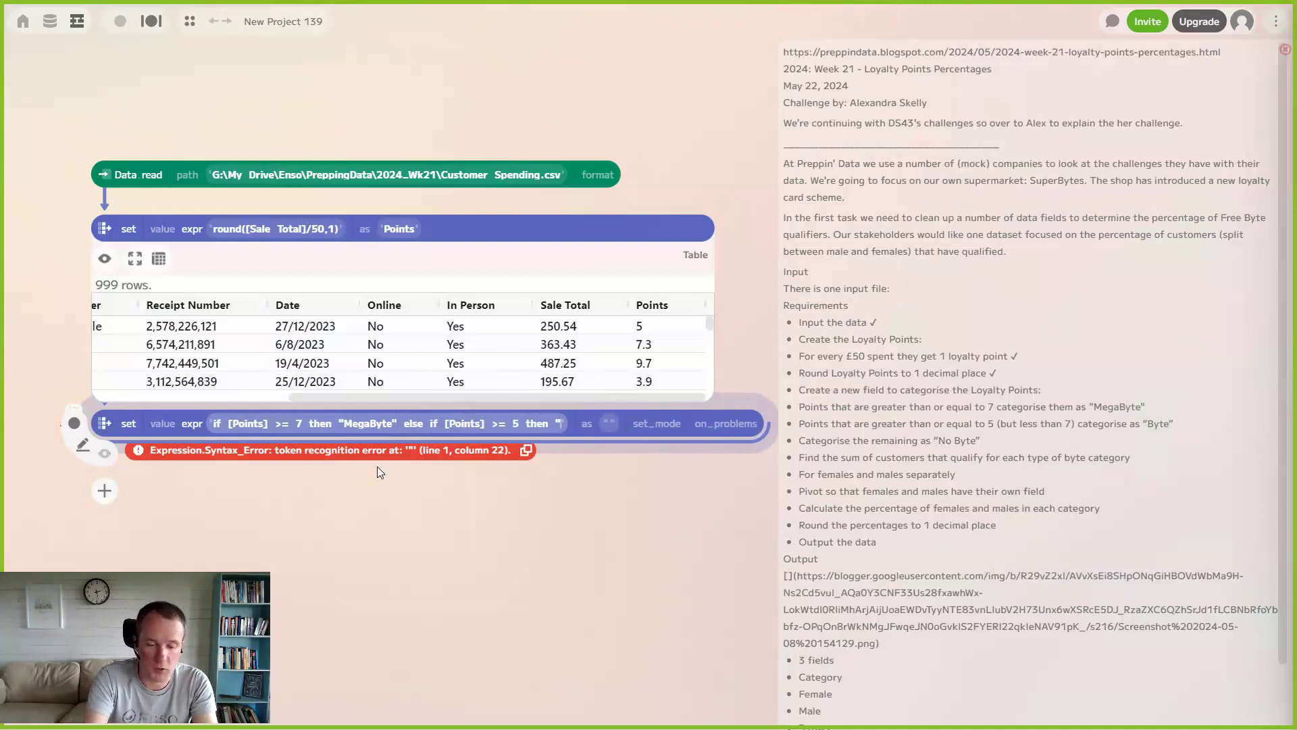
pyautogui.write('Byte" e')
pyautogui.write('ls')
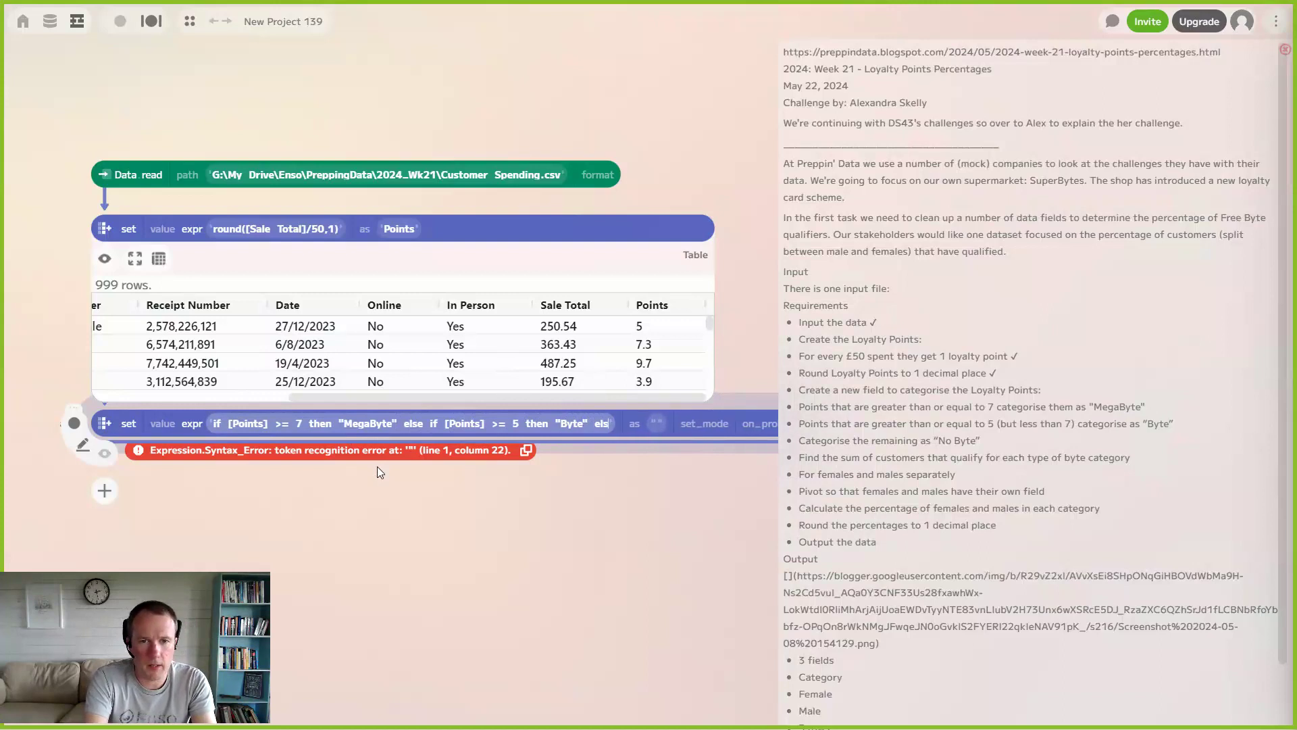
pyautogui.write('e "No Byte"')
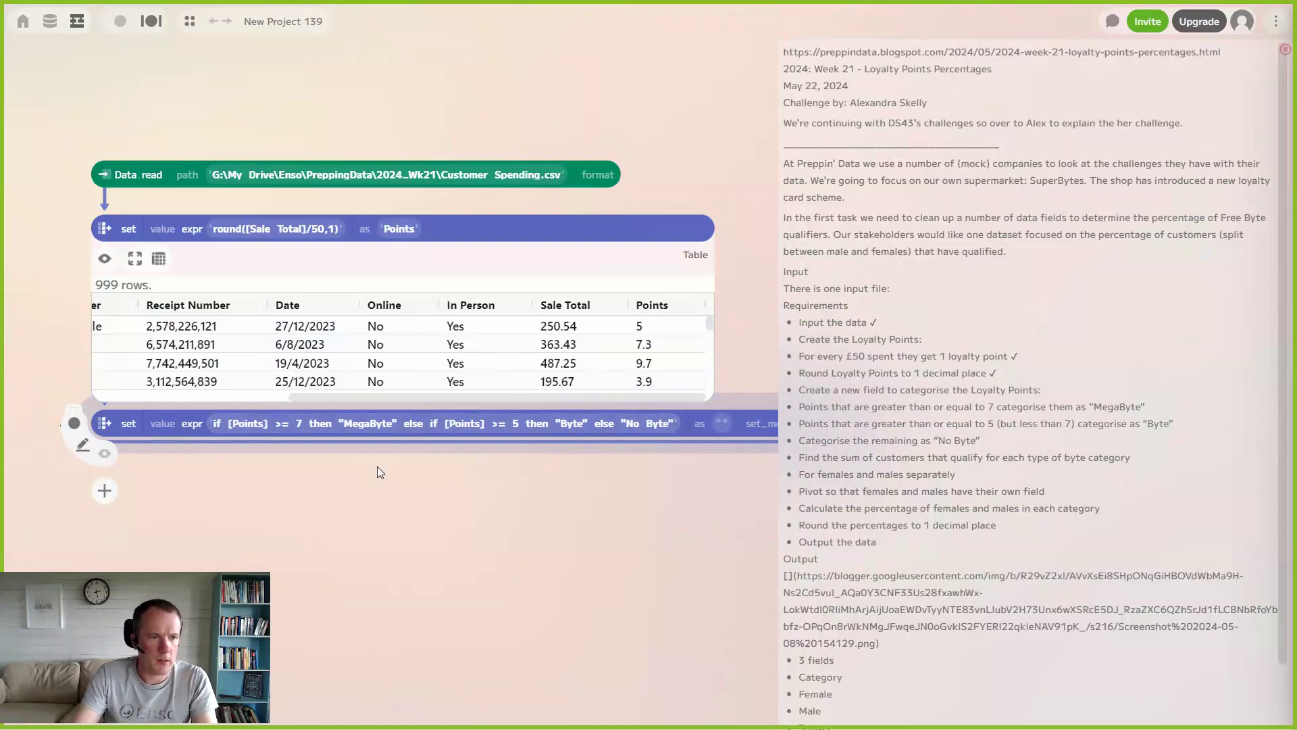
# Move the category set component directly beneath the Points component and preview its table instead of the Points table.
pyautogui.click(104, 258)
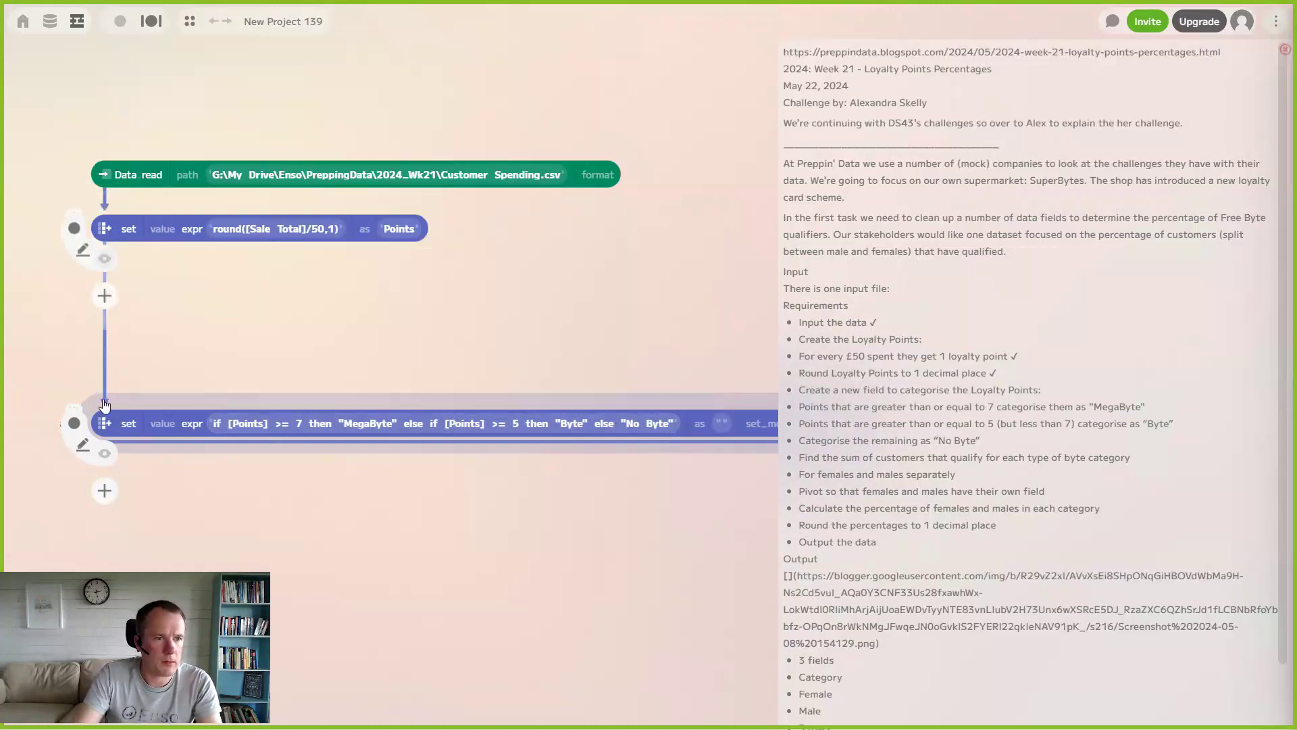
pyautogui.moveTo(105, 423); pyautogui.dragTo(105, 277)
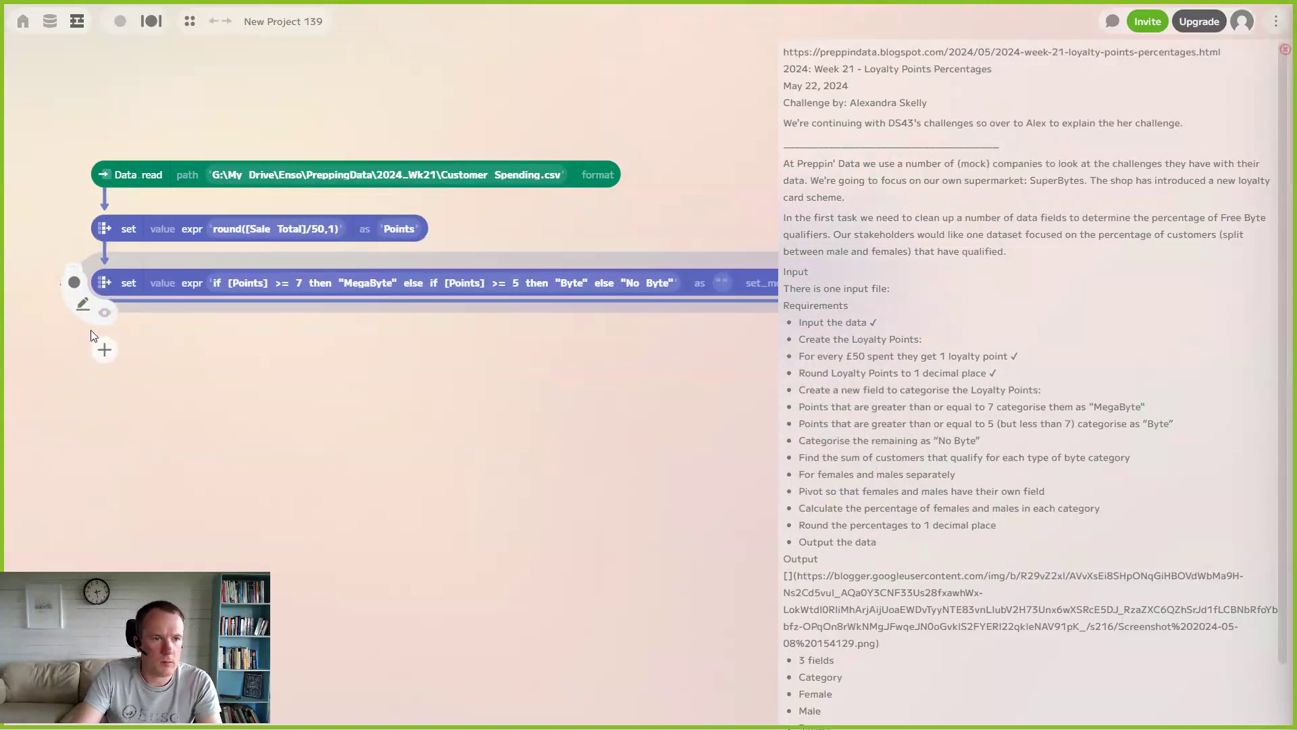
pyautogui.click(104, 312)
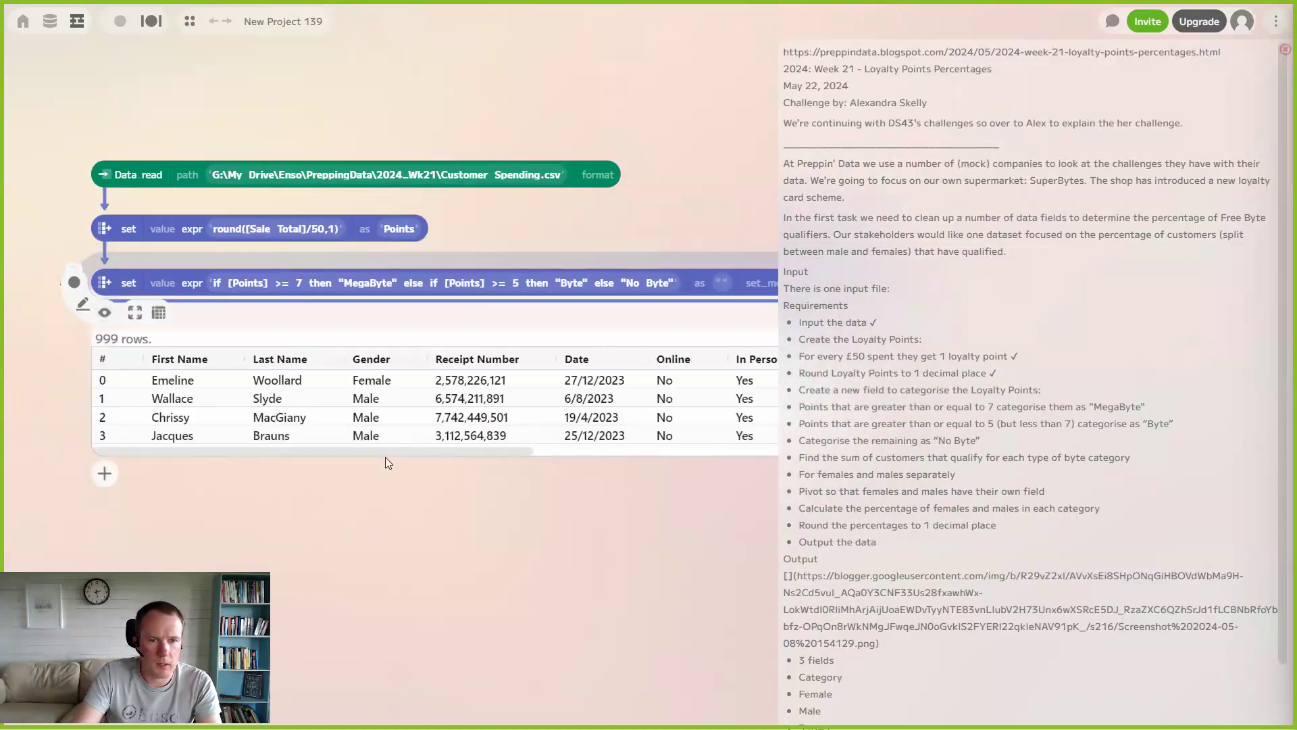
pyautogui.moveTo(383, 451); pyautogui.dragTo(775, 459)
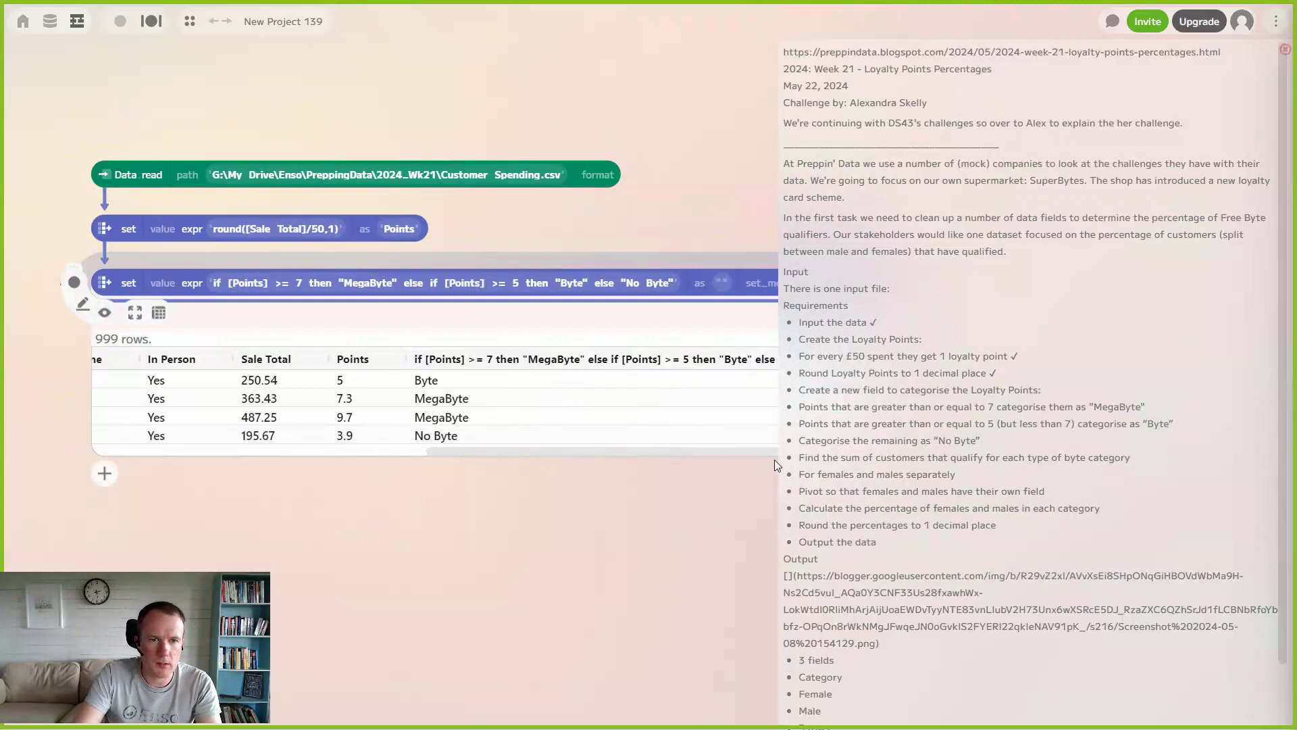
# Name the calculated column Category and bring it into view in the table preview.
pyautogui.click(721, 284)
pyautogui.write('Cate')
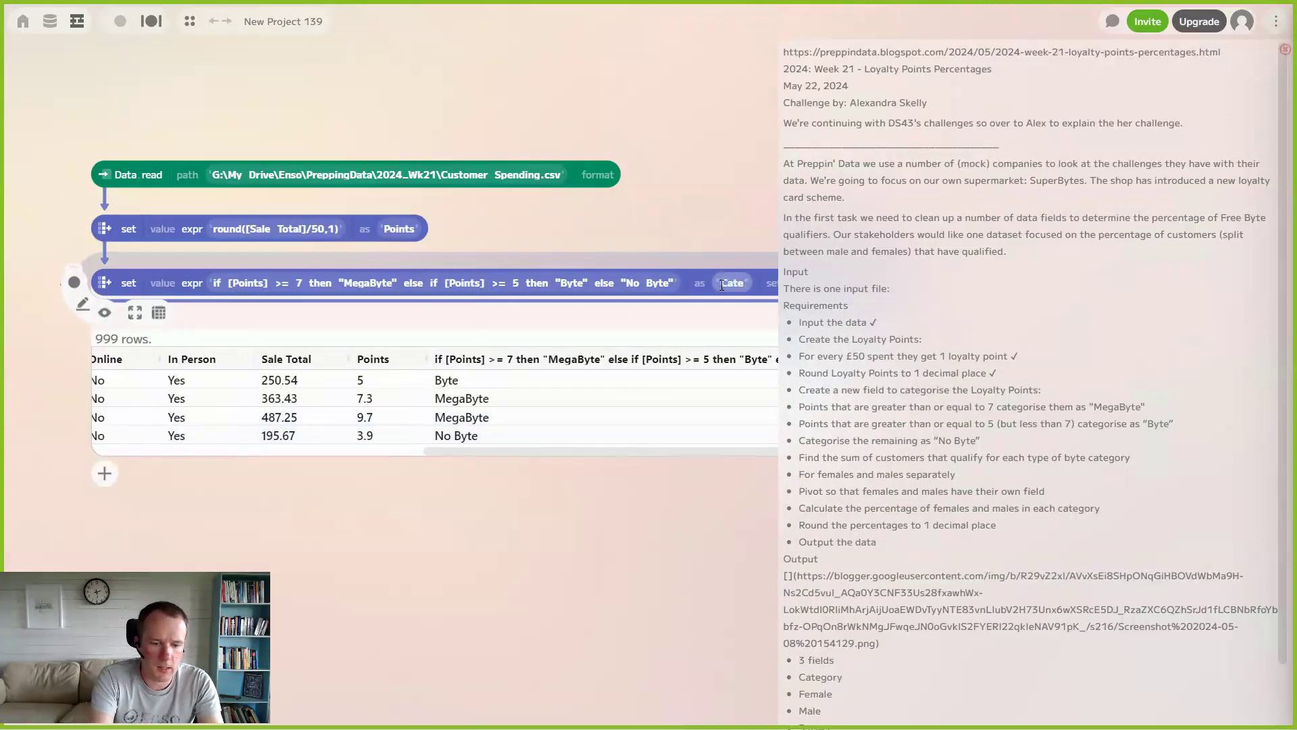
pyautogui.write('gory')
pyautogui.press('Return')
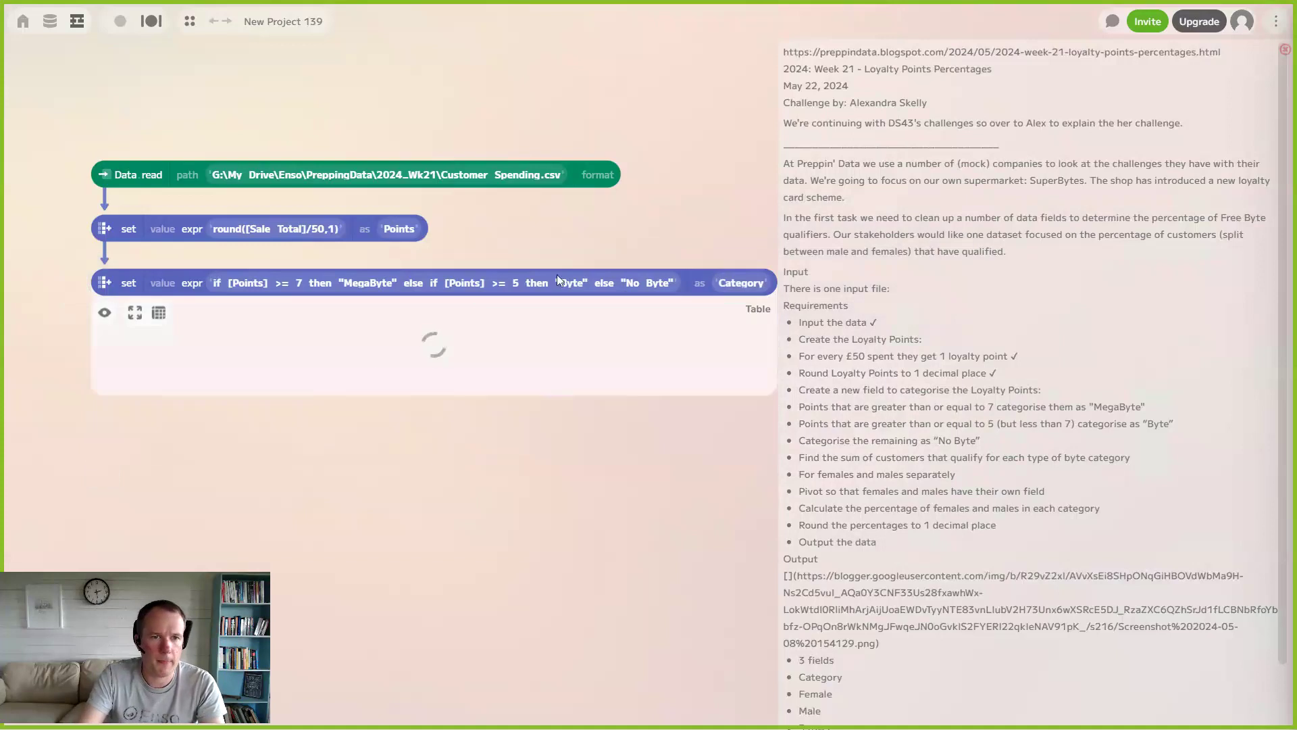
pyautogui.moveTo(488, 451); pyautogui.dragTo(785, 474)
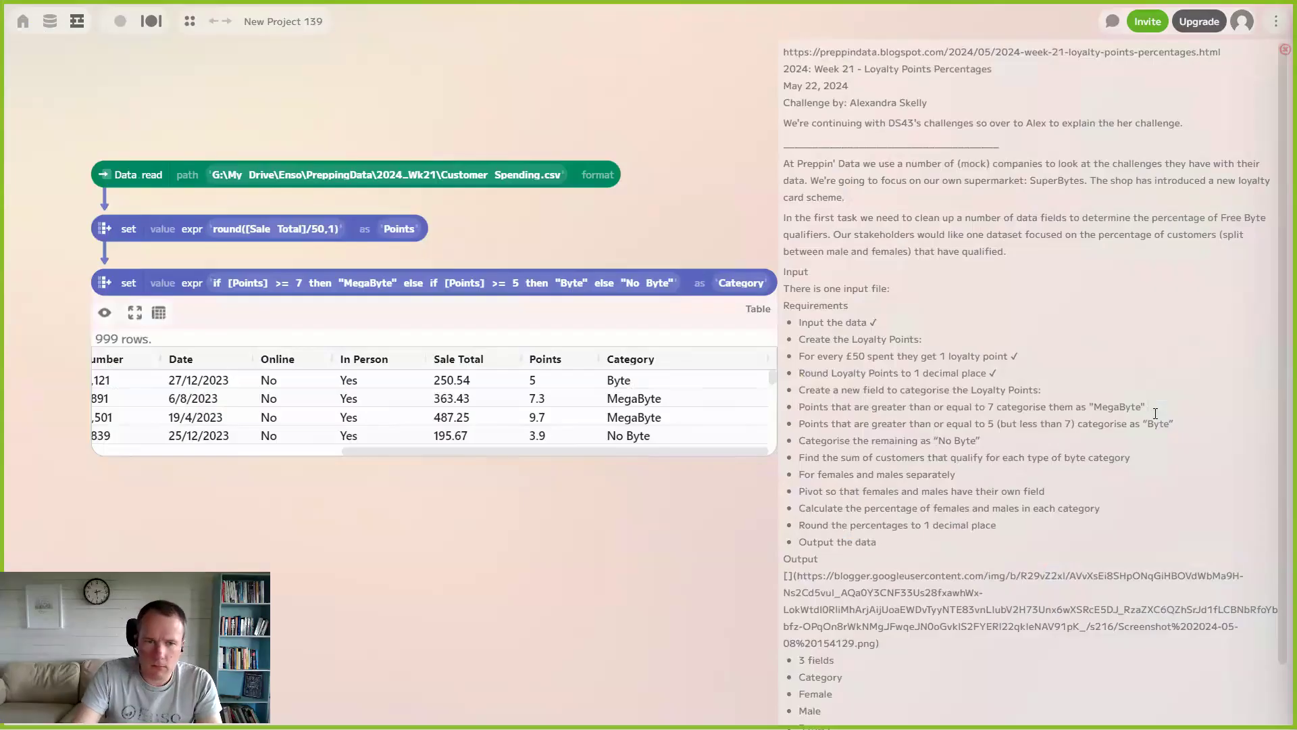
# Add one check mark each to the "MegaByte", "Byte" and "No Byte" categorisation requirements.
pyautogui.press('super+period')
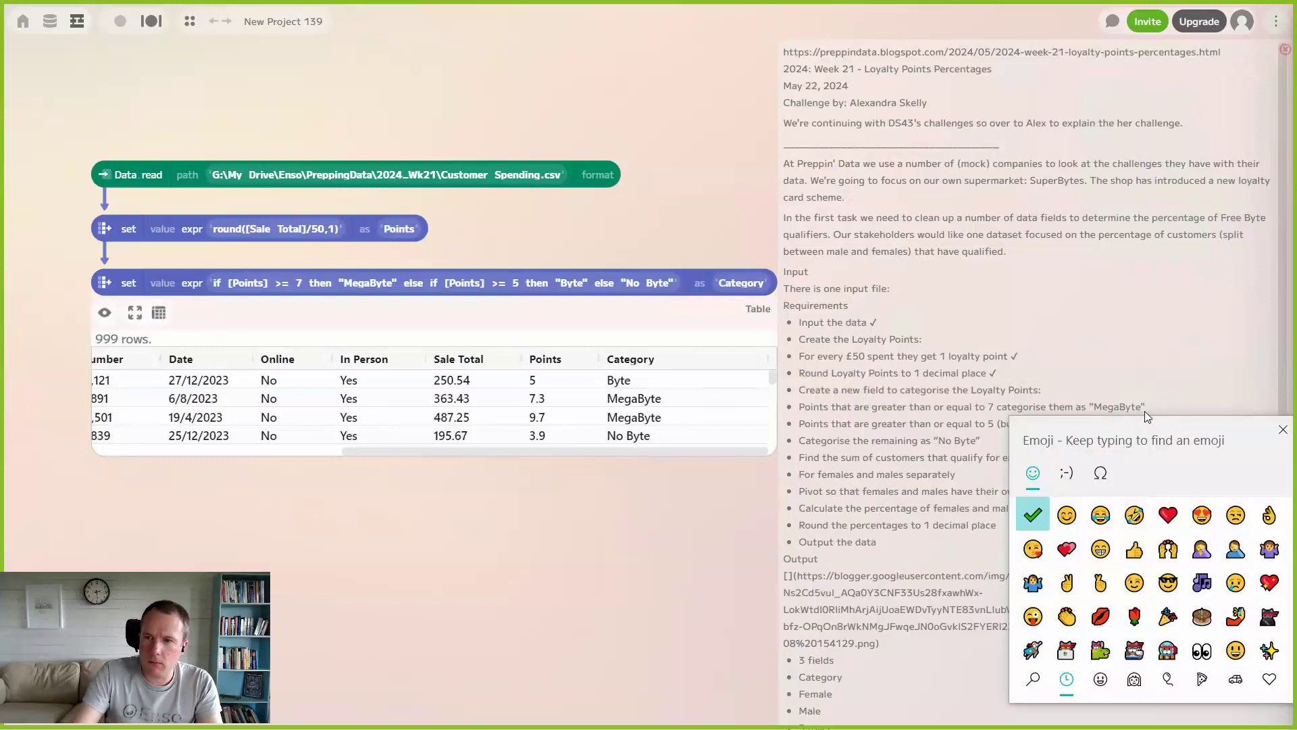
pyautogui.click(1027, 524)
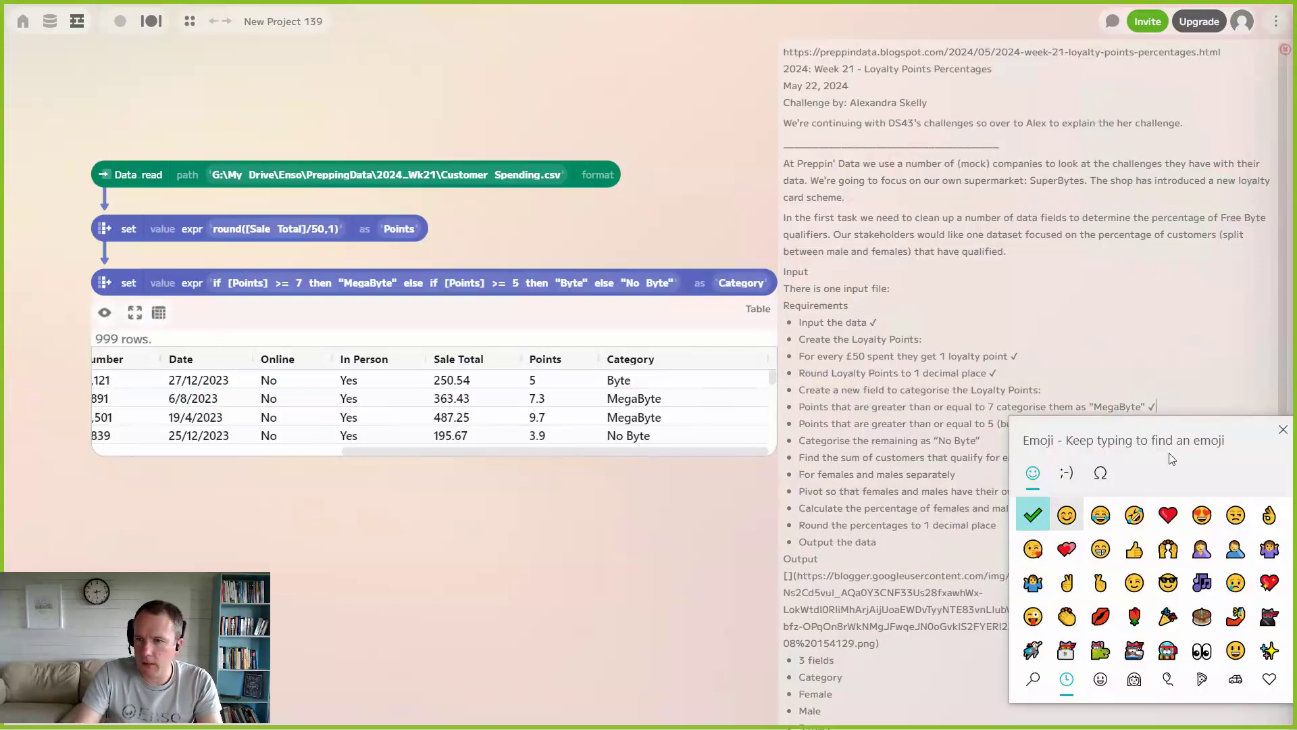
pyautogui.click(1283, 429)
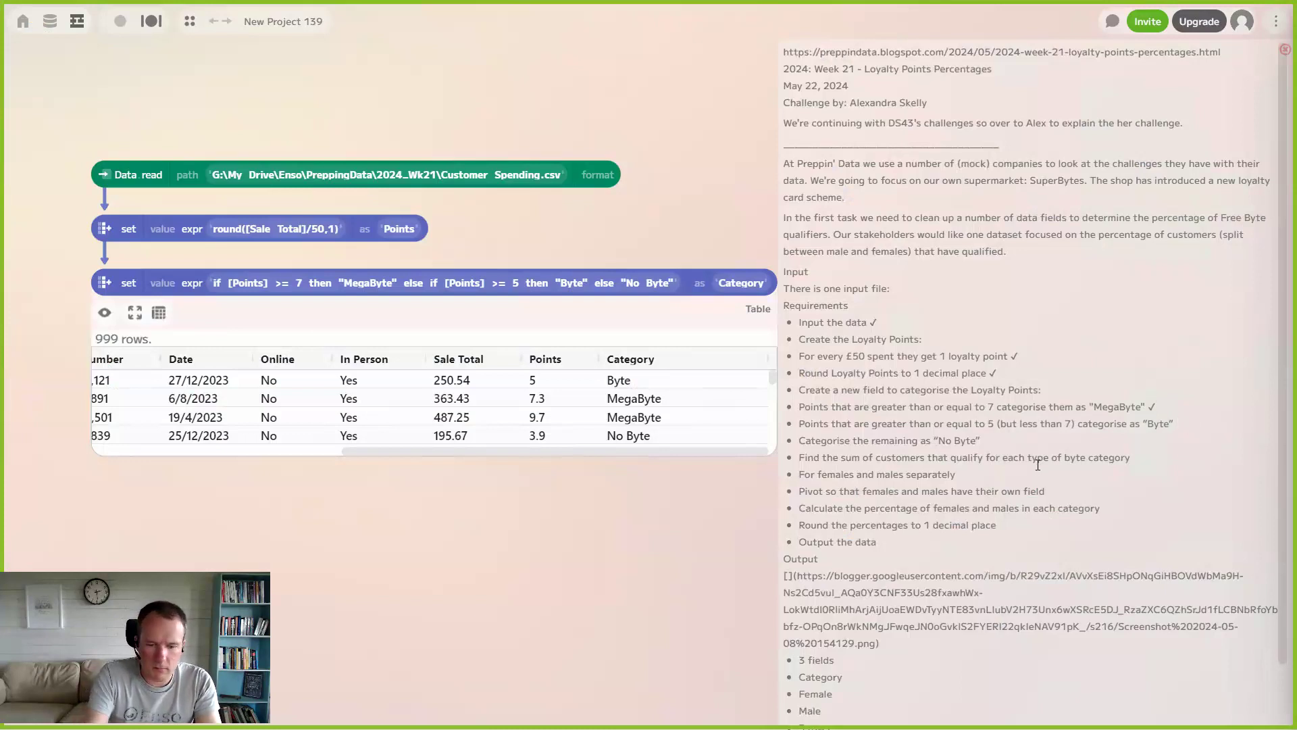
pyautogui.press('super+period')
pyautogui.click(1036, 533)
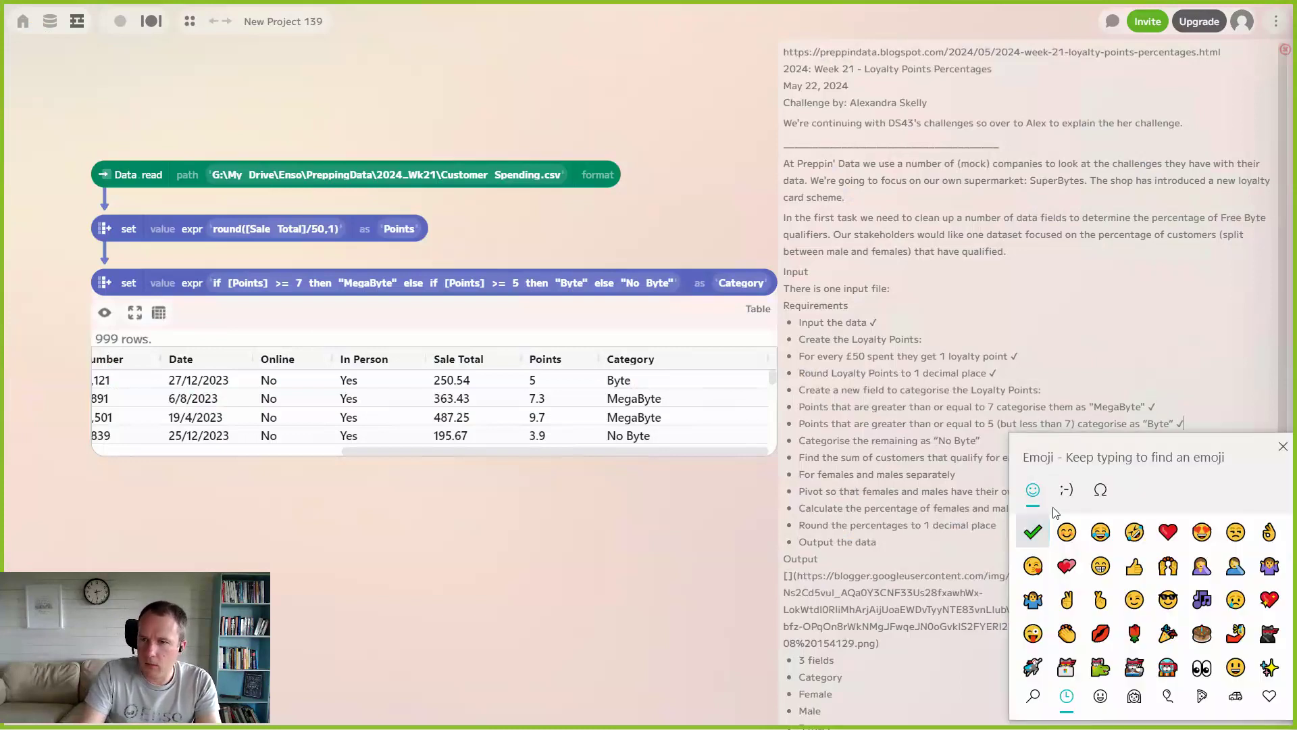
pyautogui.click(1283, 448)
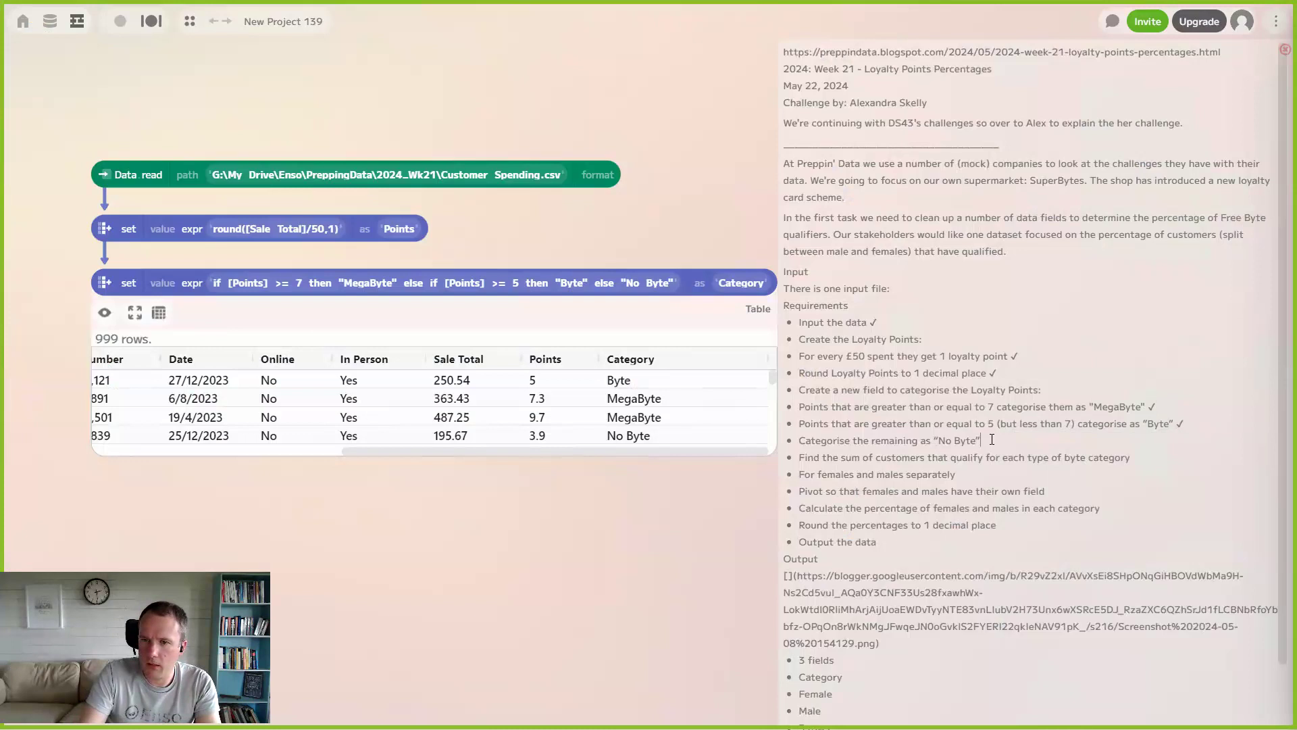
pyautogui.click(991, 439)
pyautogui.press('super+period')
pyautogui.click(1007, 242)
pyautogui.click(1151, 462)
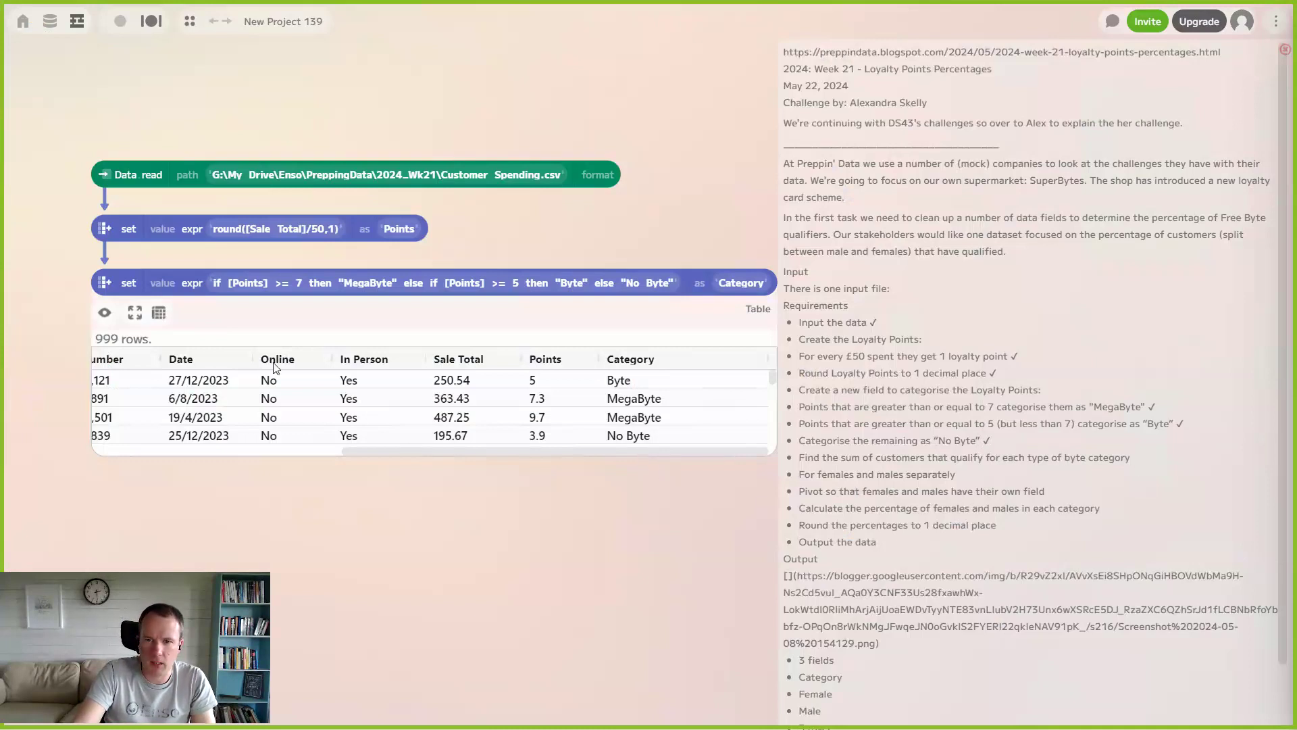
# Add an aggregate component after the Category calculation.
pyautogui.scroll(-2, 495, 510)
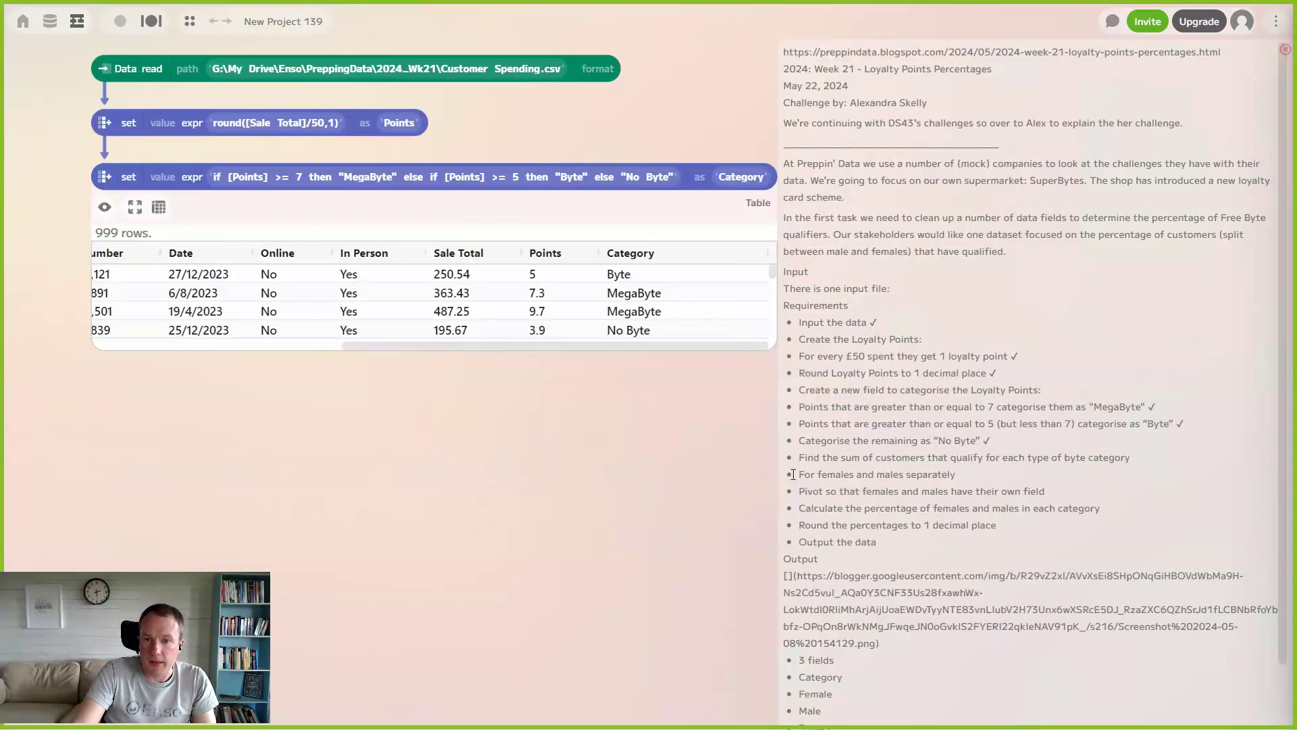
pyautogui.moveTo(106, 181)
pyautogui.click(104, 369)
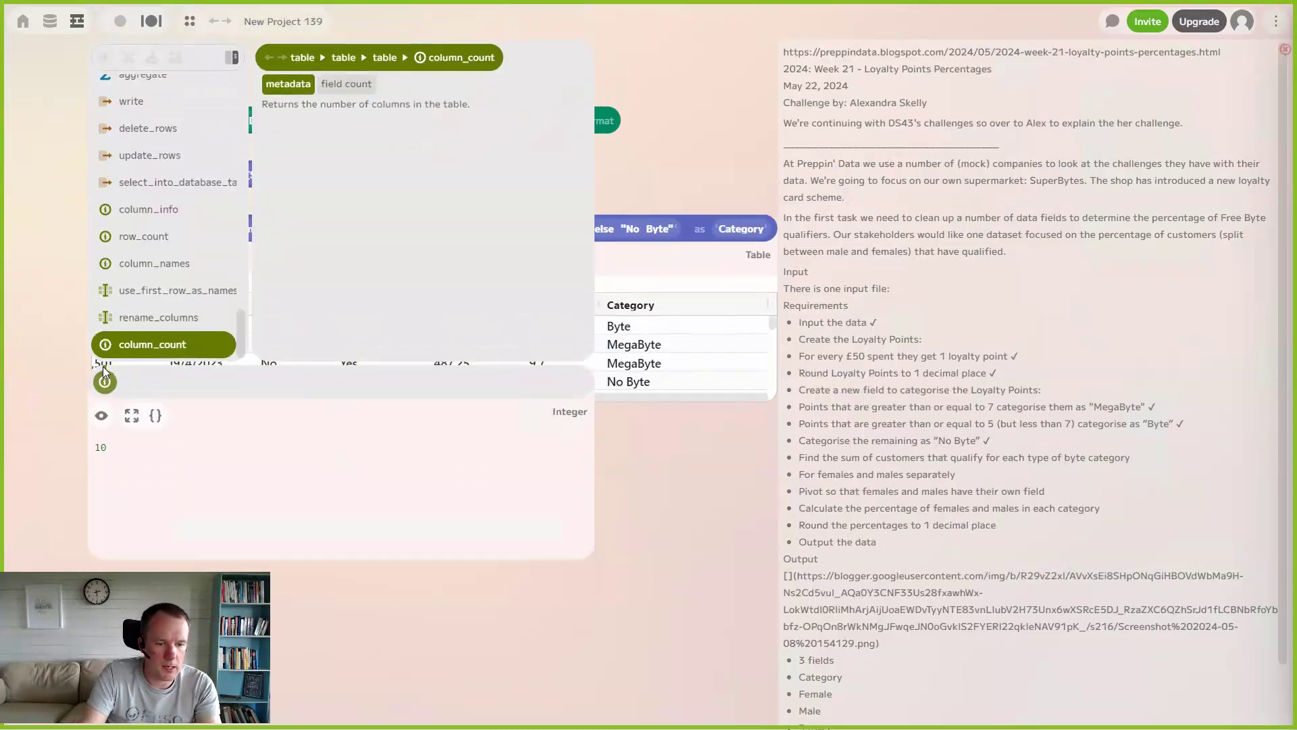
pyautogui.write('agg')
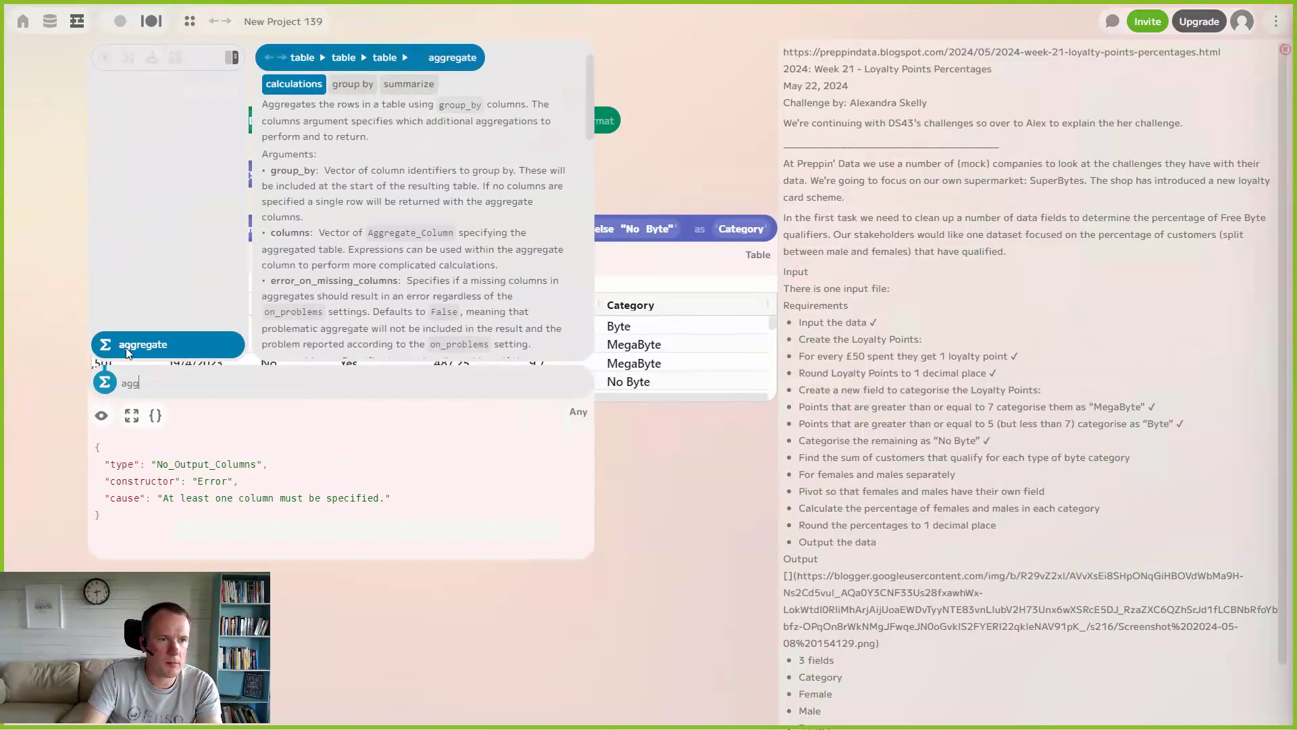
pyautogui.click(126, 347)
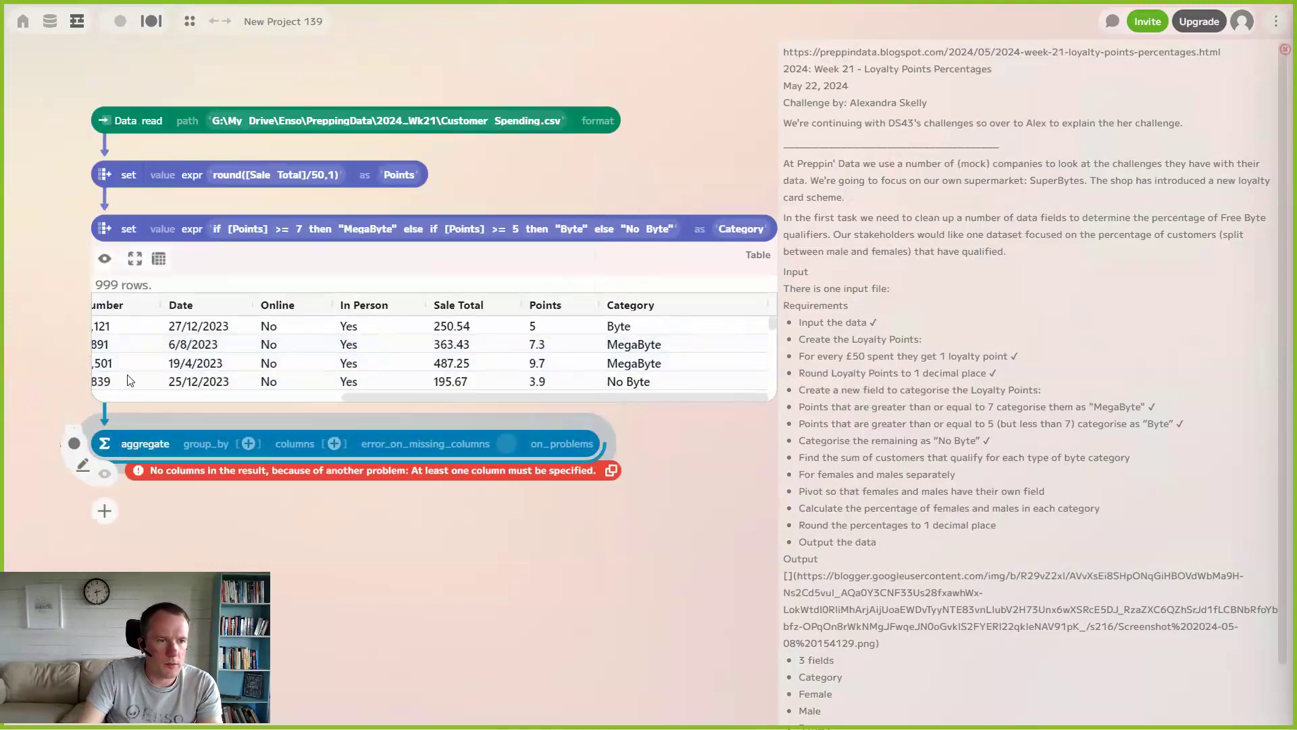
# Group the aggregate component by the Category column.
pyautogui.click(249, 444)
pyautogui.scroll(-3, 250, 511)
pyautogui.click(227, 570)
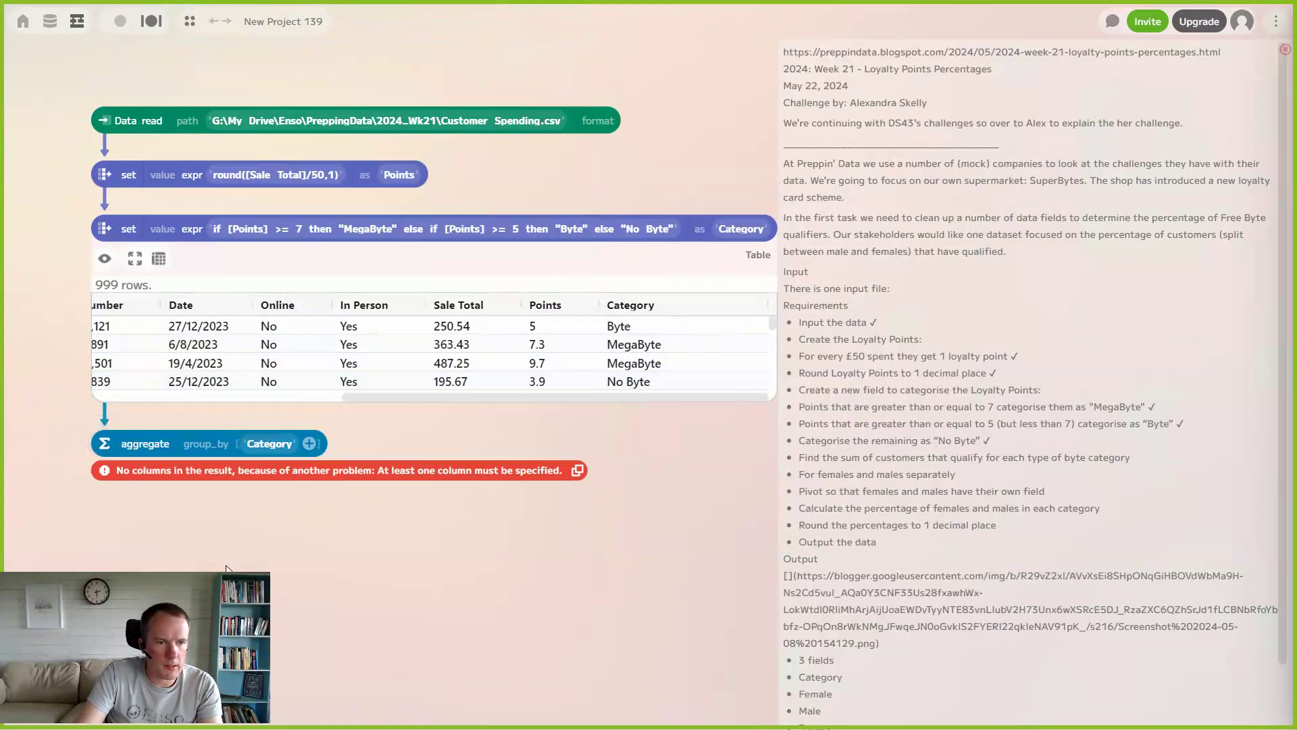
# Add Gender to the aggregate's grouping, include a Count column, and show the aggregate's table preview.
pyautogui.click(452, 549)
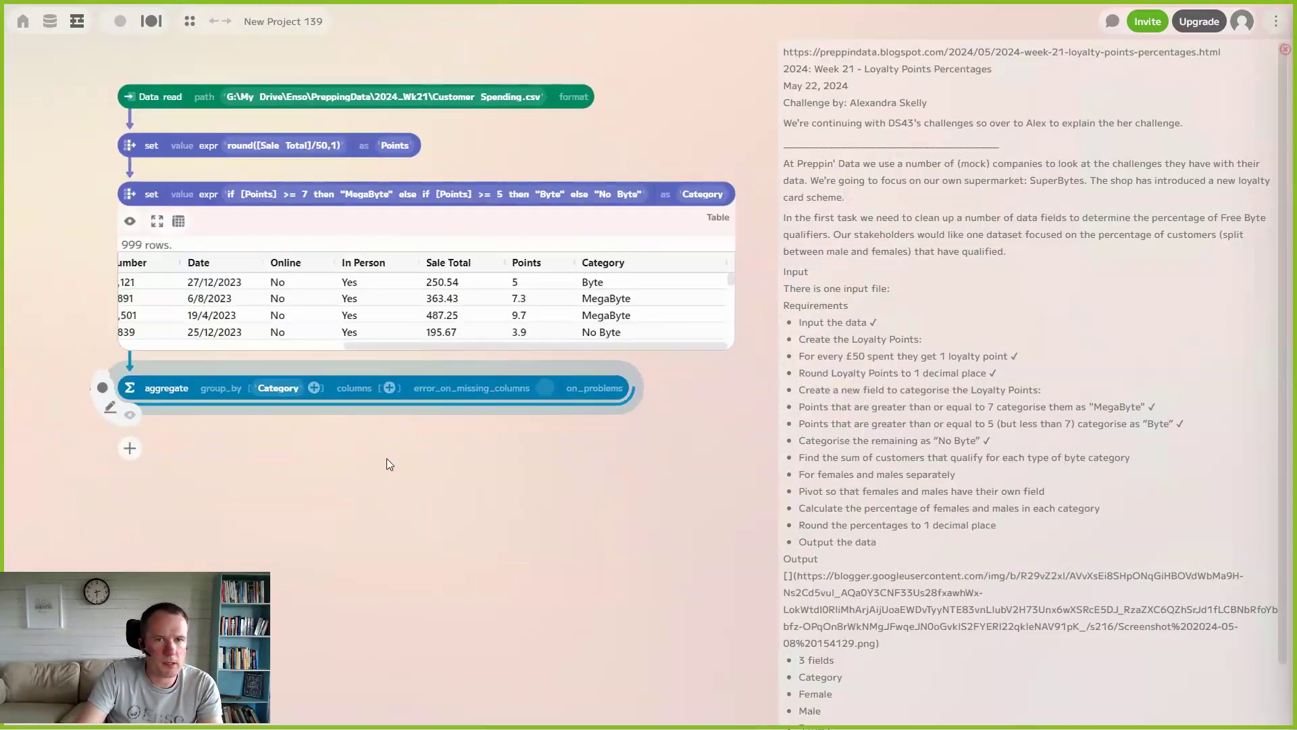
pyautogui.click(314, 387)
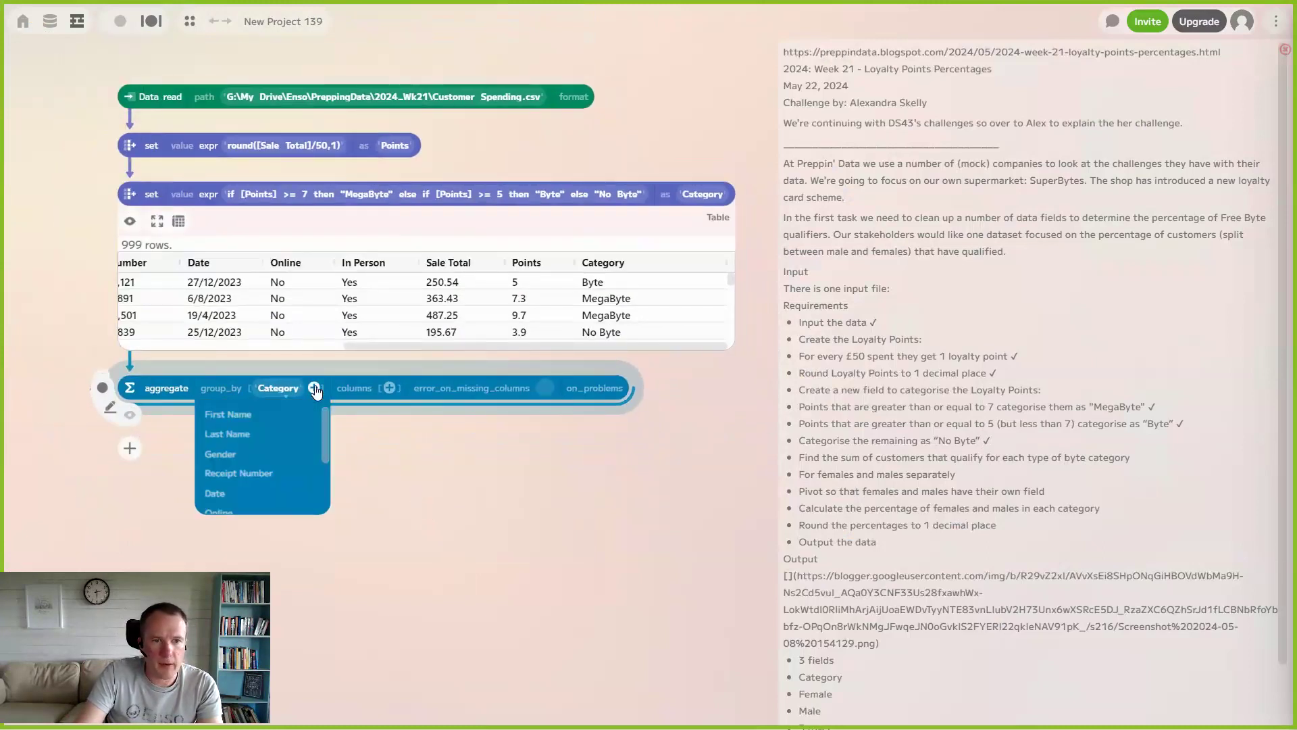
pyautogui.click(236, 455)
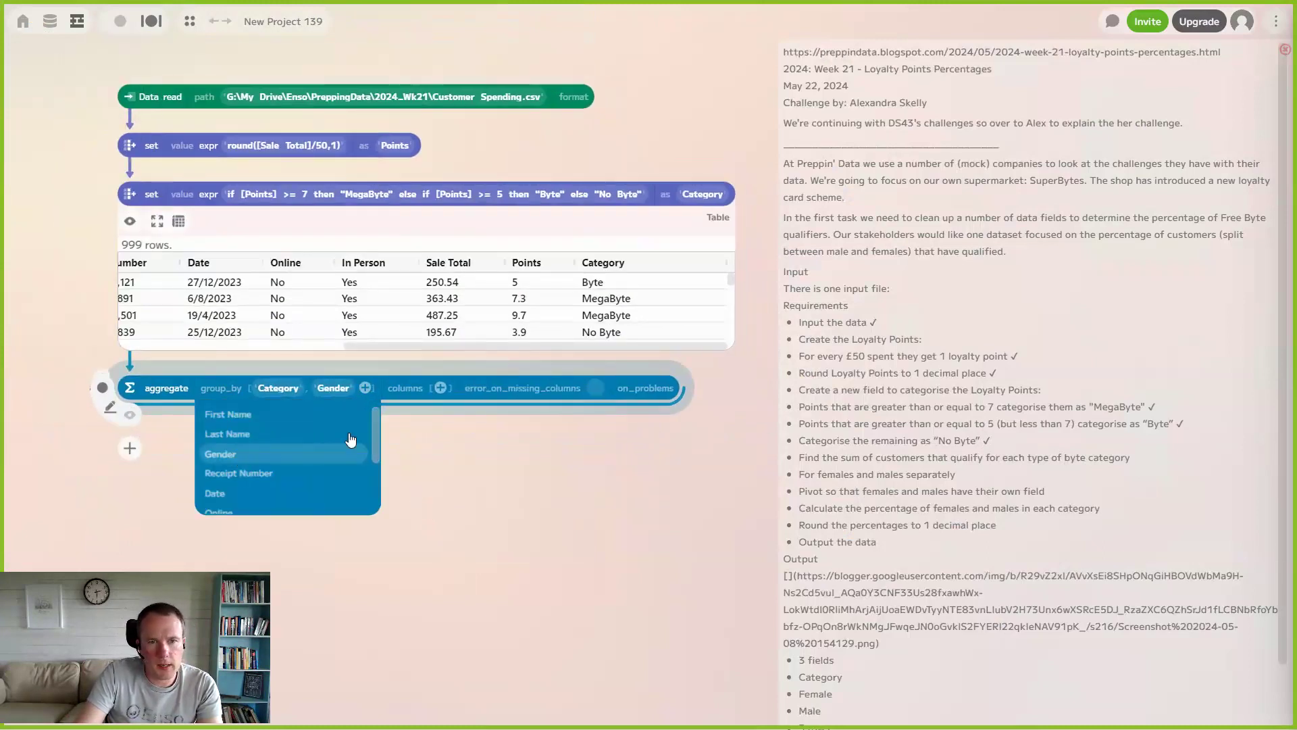
pyautogui.click(448, 386)
pyautogui.click(440, 389)
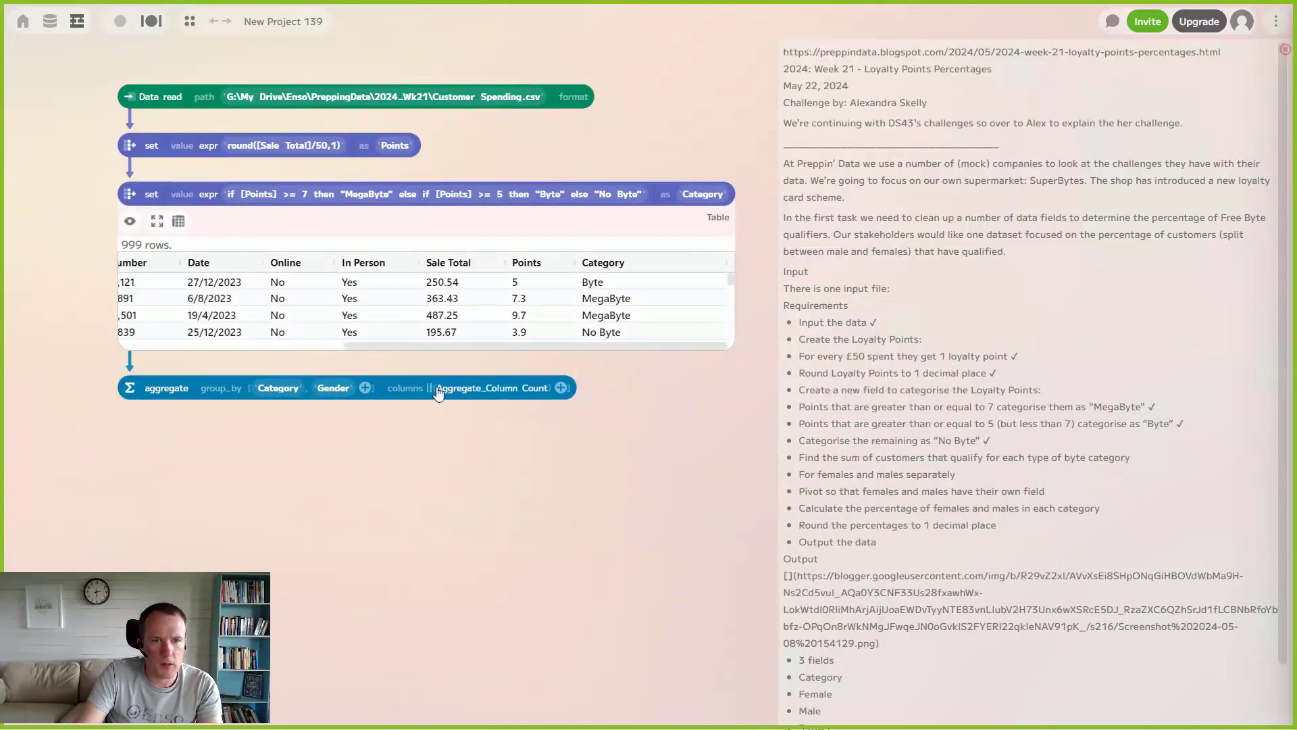
pyautogui.click(130, 418)
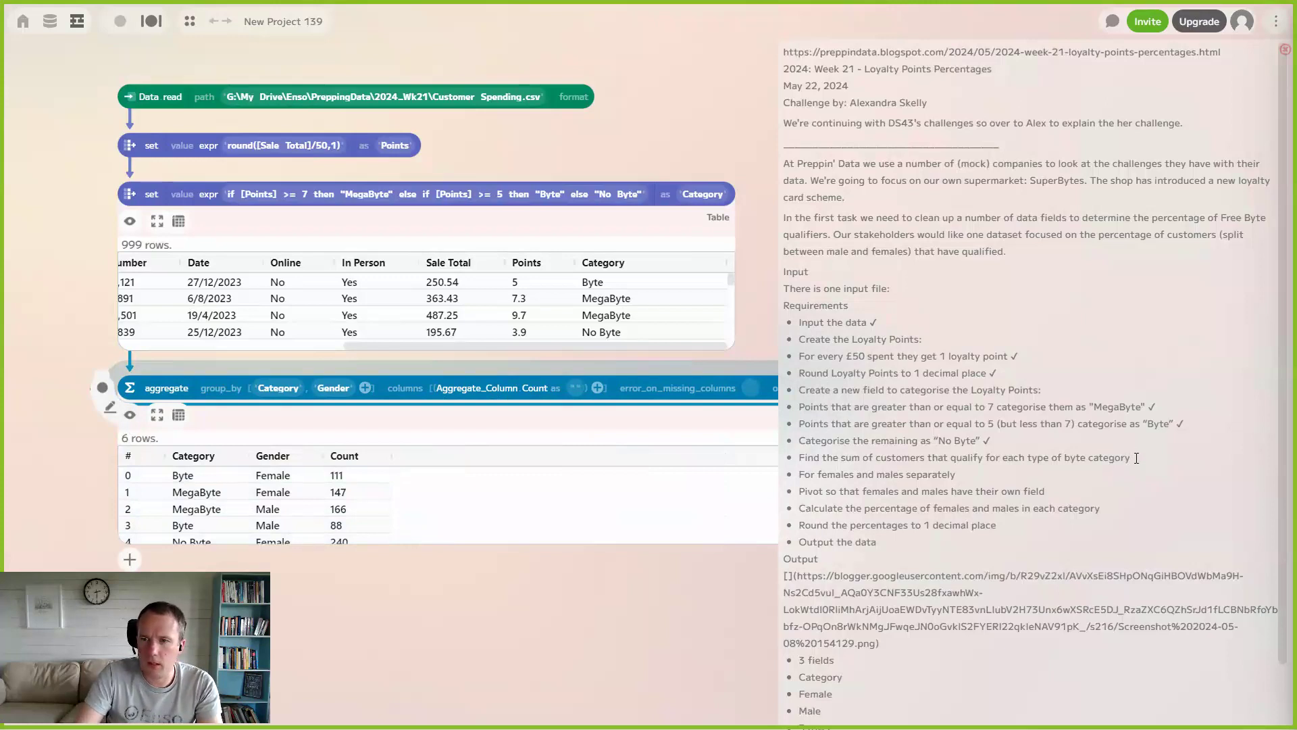
# Add a check mark to the requirements for summing customers per byte category and for females and males separately.
pyautogui.press('super+period')
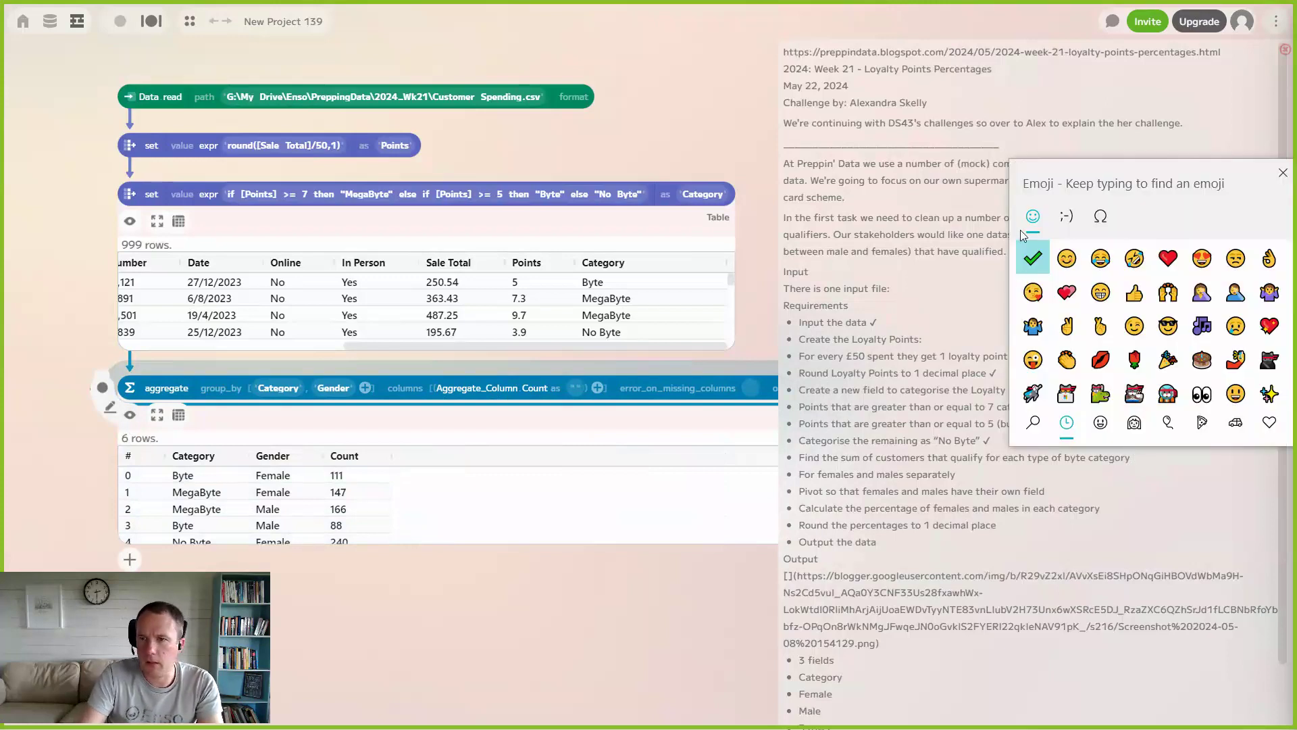
pyautogui.click(1033, 258)
pyautogui.press('Escape')
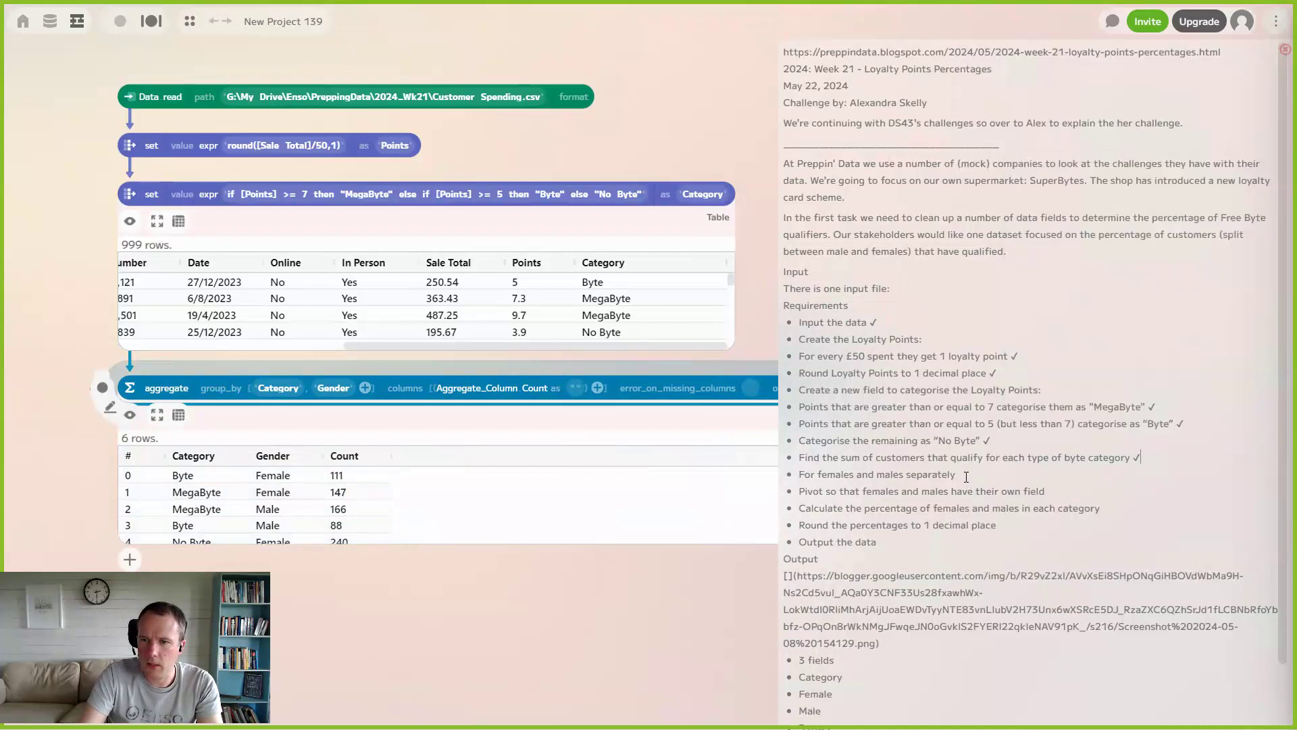
pyautogui.press('super+period')
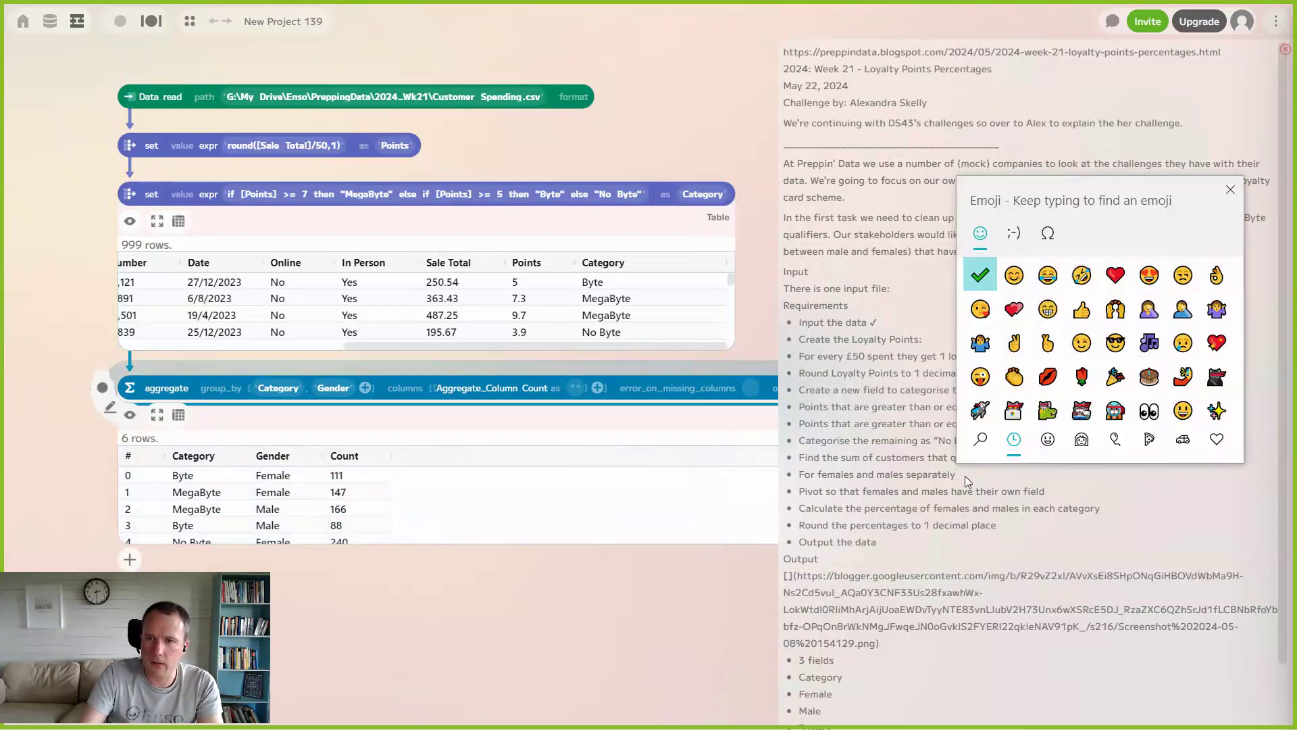
pyautogui.click(980, 274)
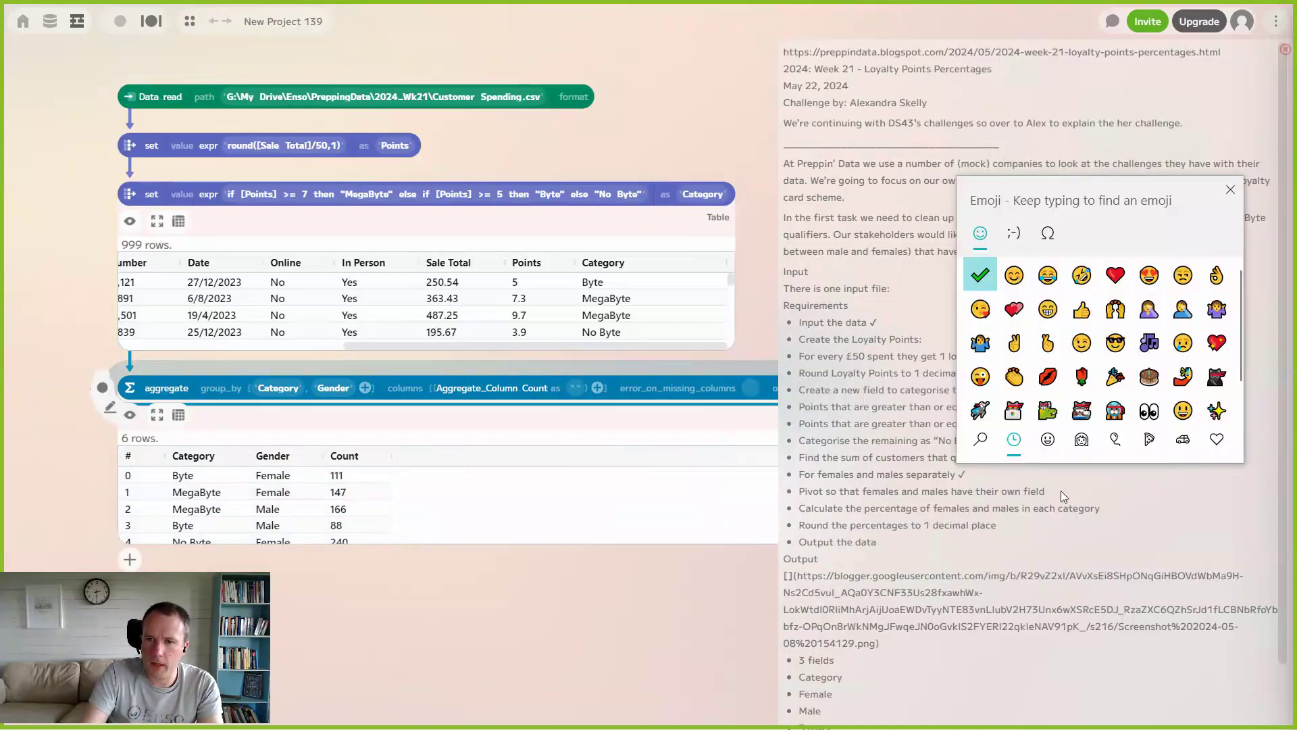
pyautogui.press('Escape')
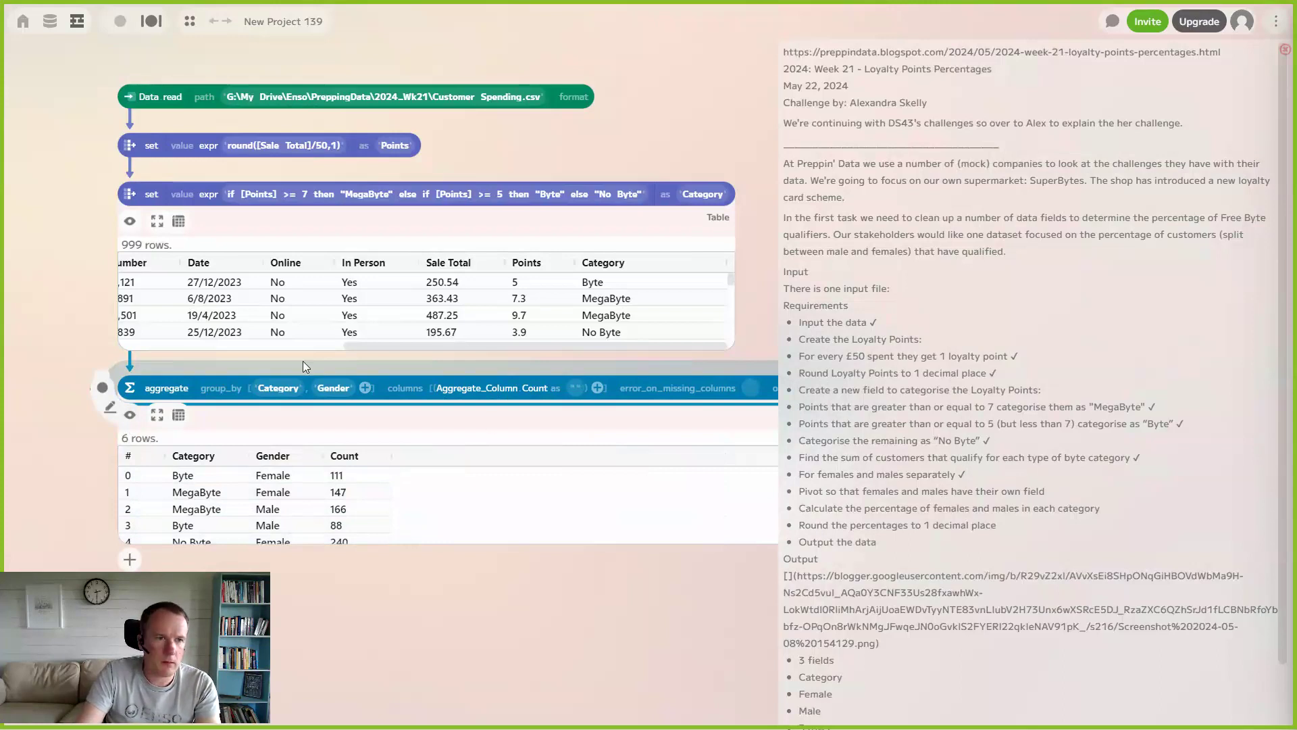
# Hide the Category calculation's table preview and add a cross_tab component after the aggregate.
pyautogui.click(130, 221)
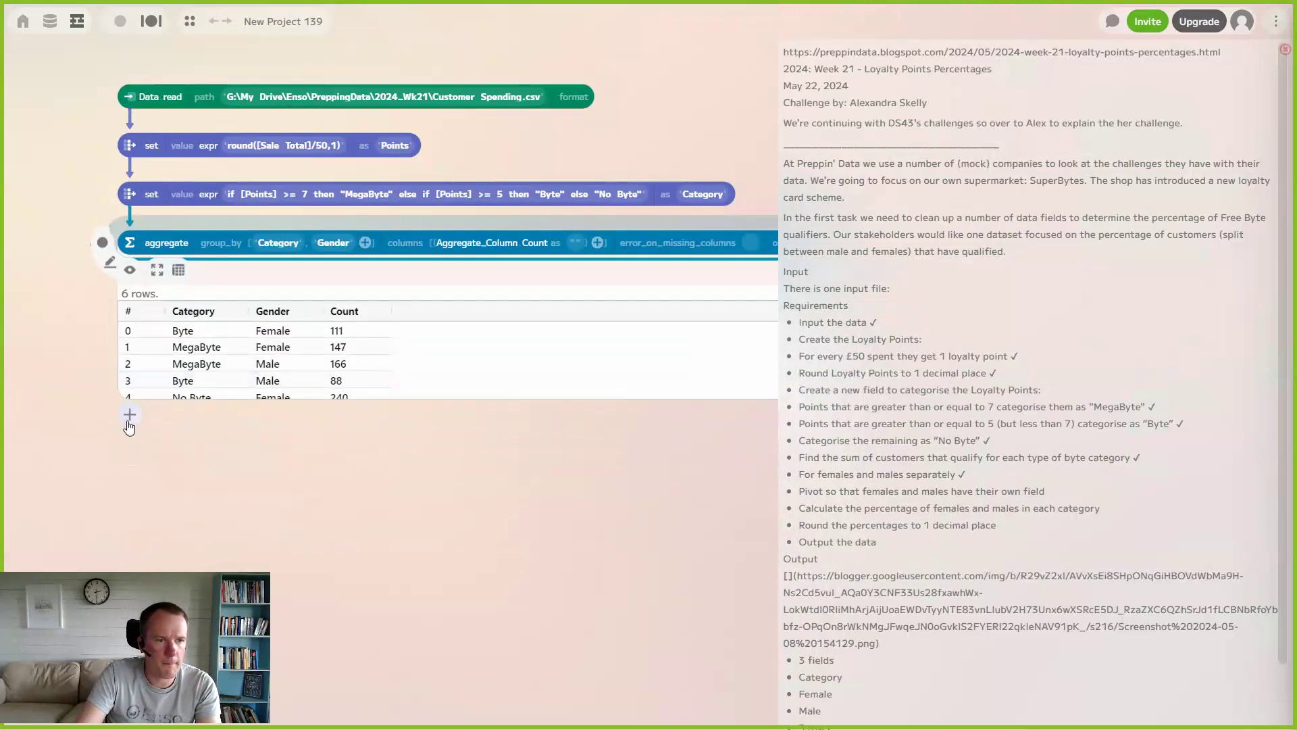
pyautogui.click(129, 414)
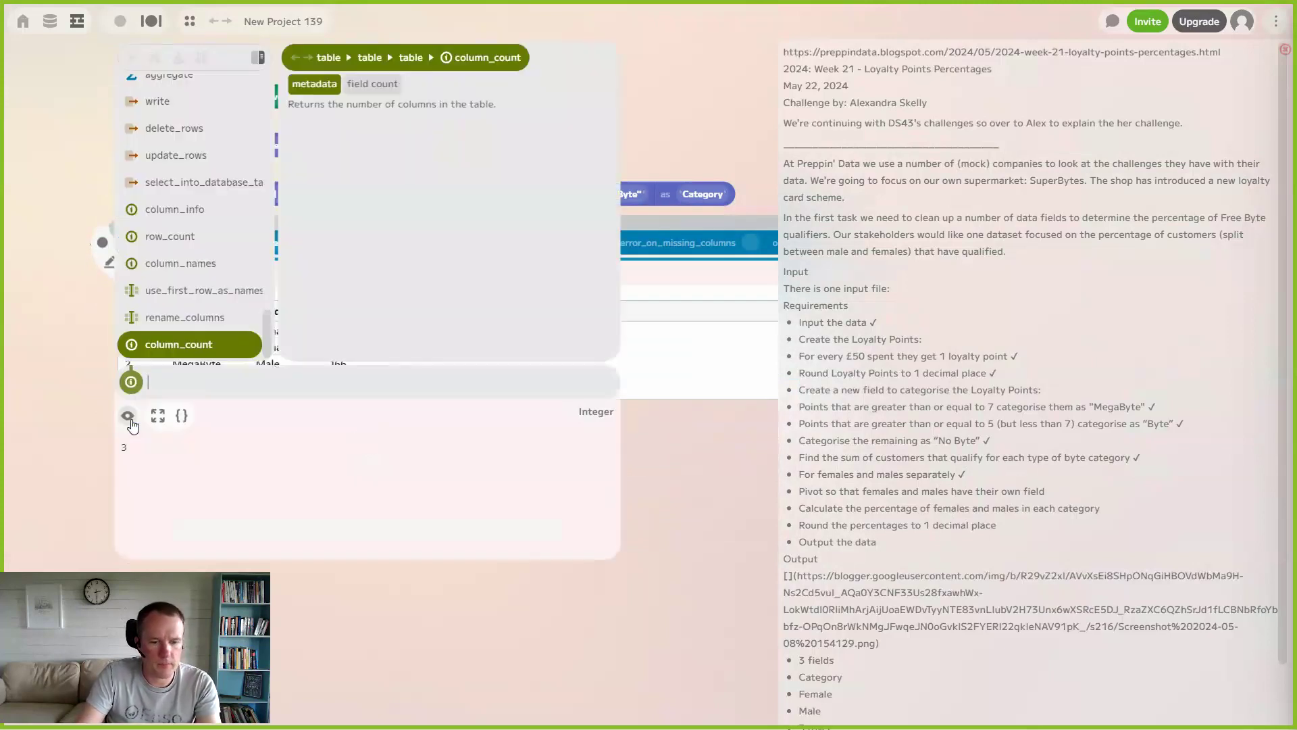
pyautogui.write('cr')
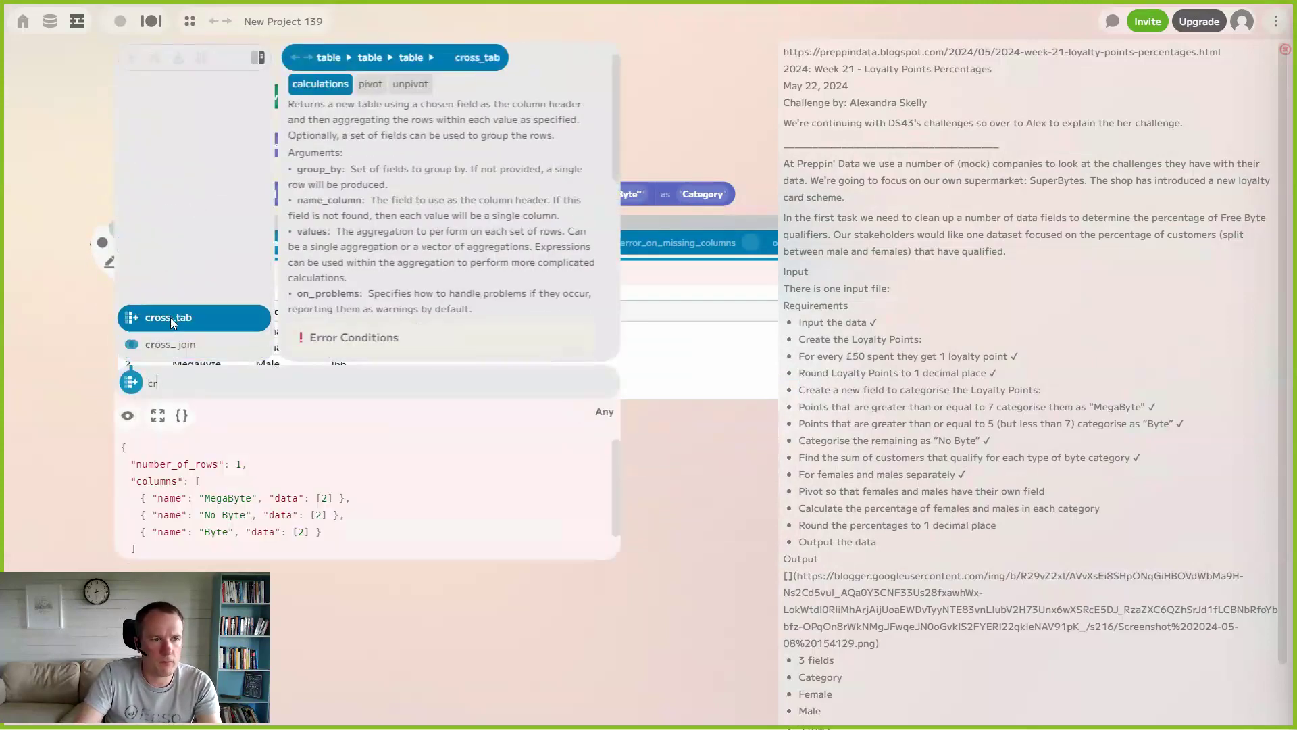
pyautogui.click(172, 323)
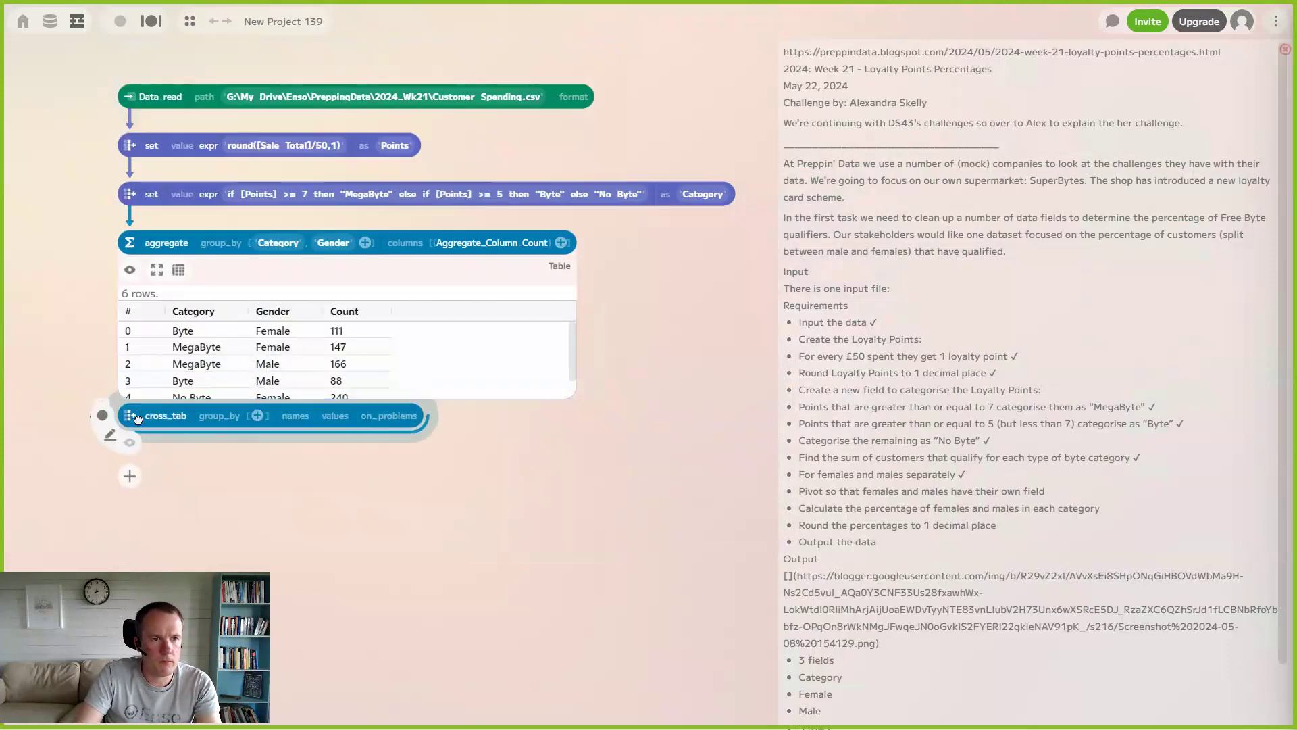
# Group the cross_tab by Category and take its column names from Gender.
pyautogui.click(259, 424)
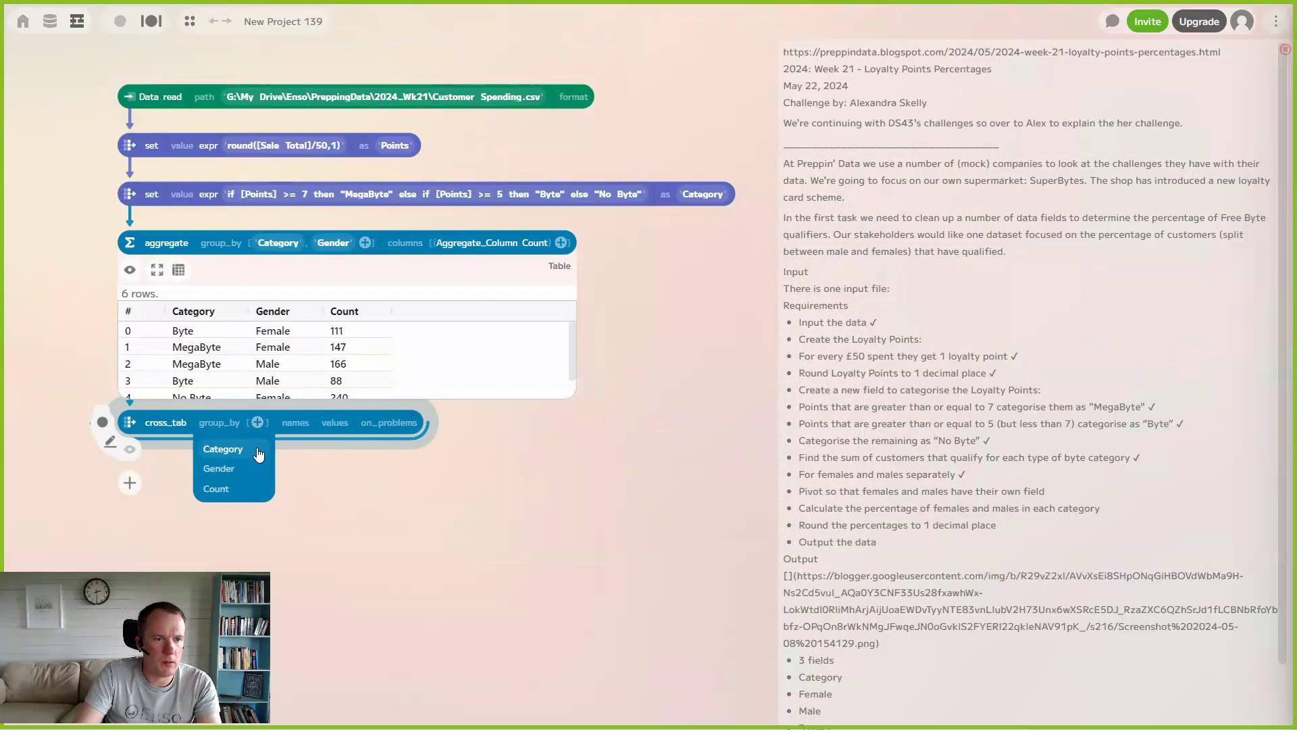
pyautogui.click(258, 451)
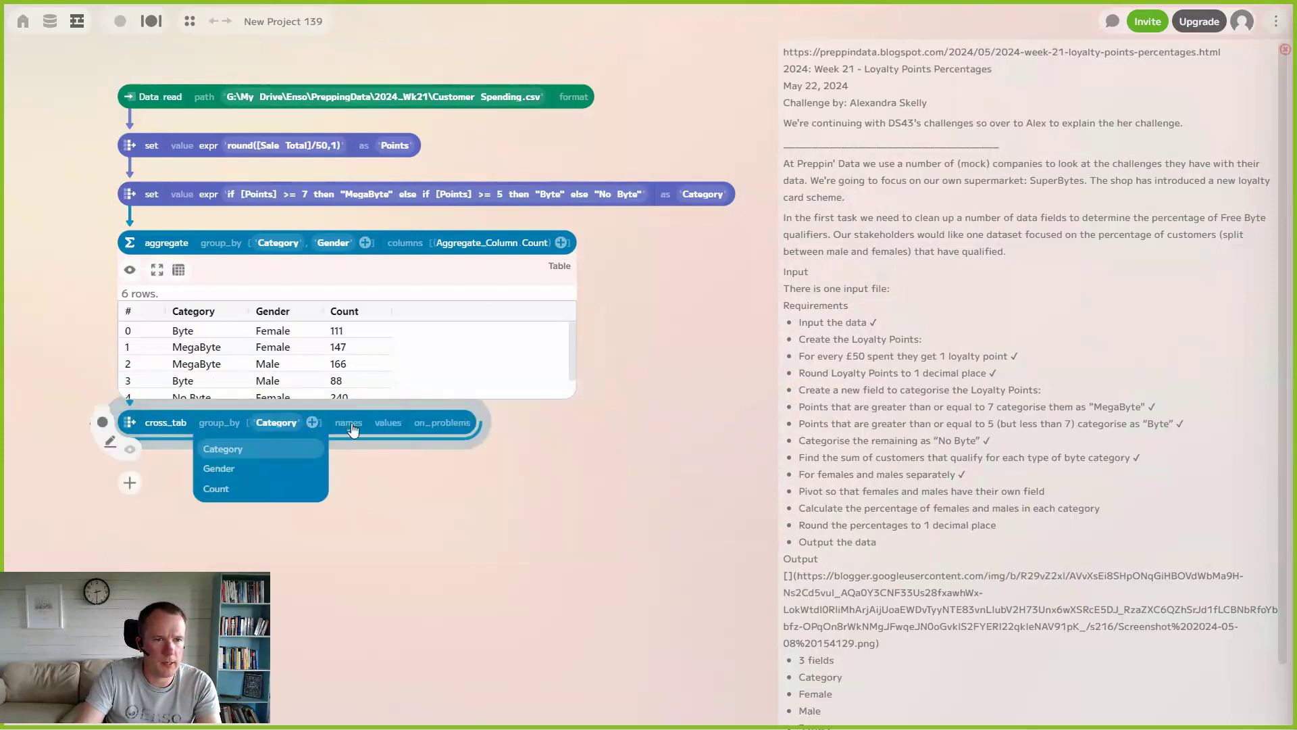
pyautogui.click(350, 426)
pyautogui.click(347, 468)
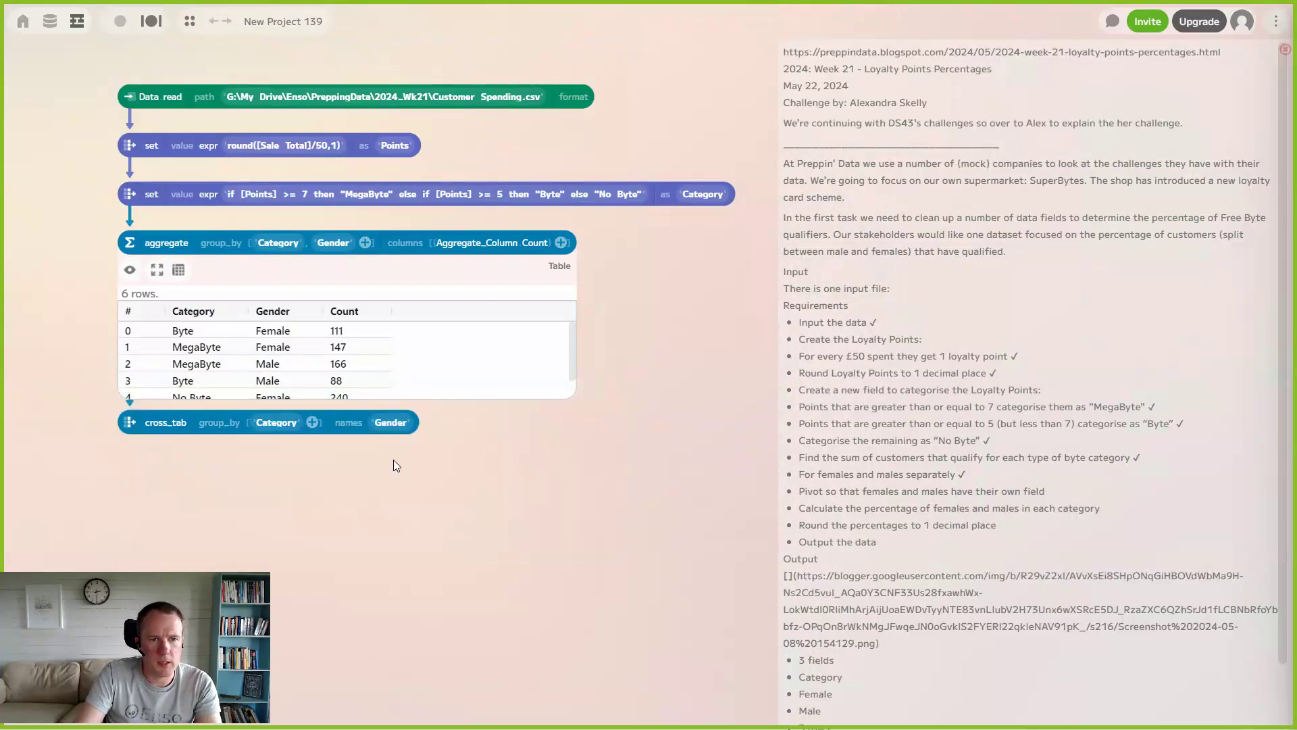
# Set the cross_tab values to the Sum of Count, showing its table preview and hiding the aggregate's preview.
pyautogui.click(434, 426)
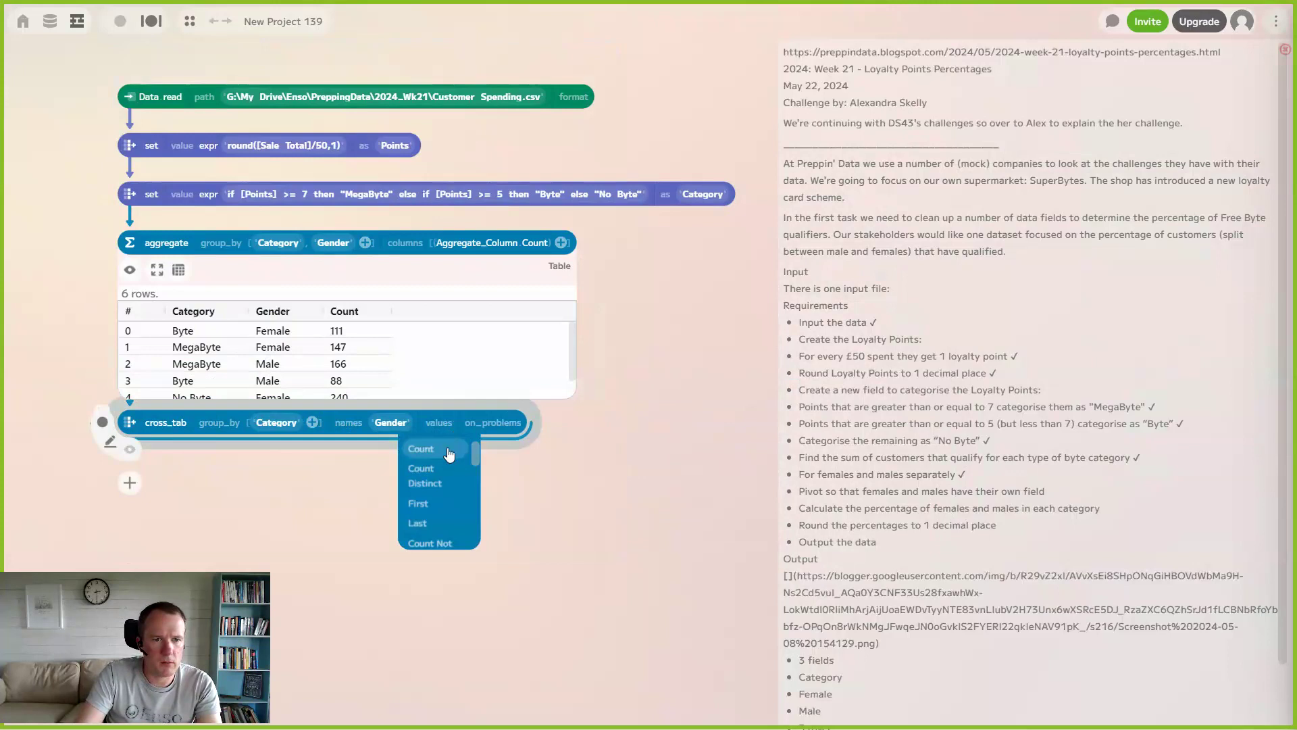
pyautogui.scroll(-2, 443, 527)
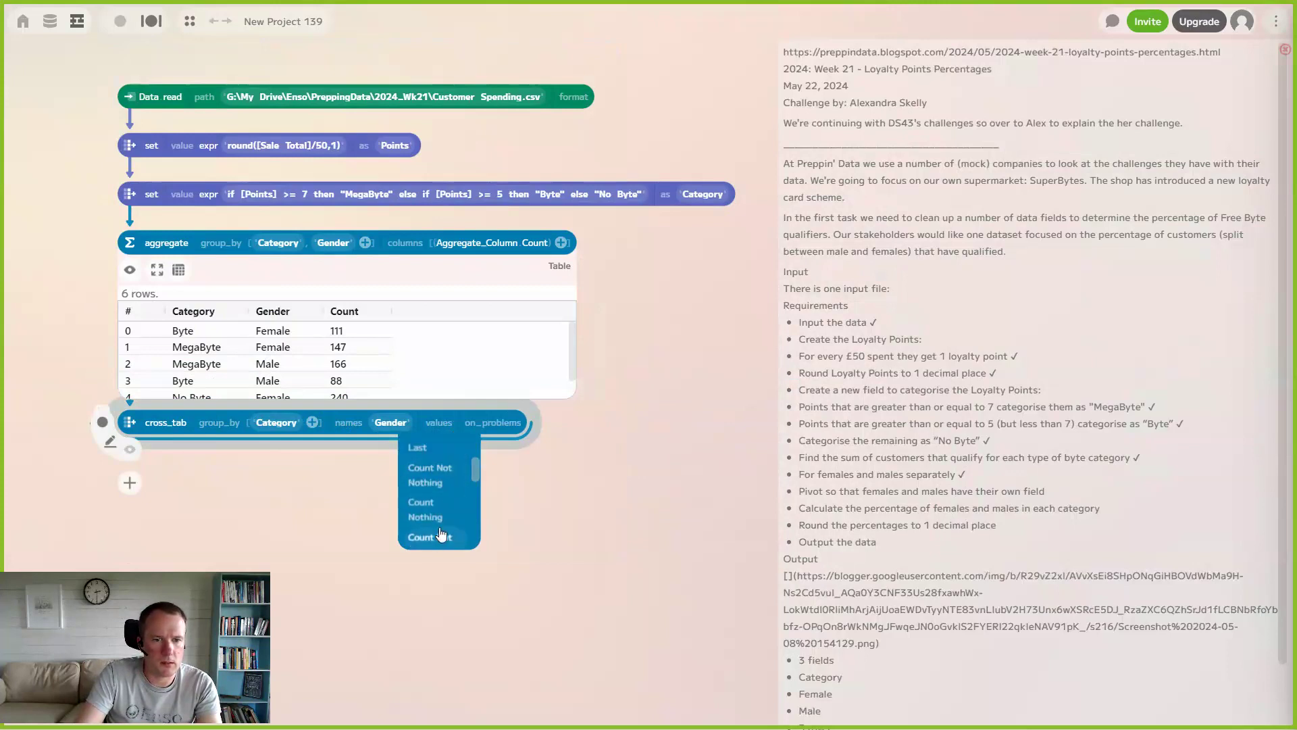
pyautogui.scroll(-5, 444, 531)
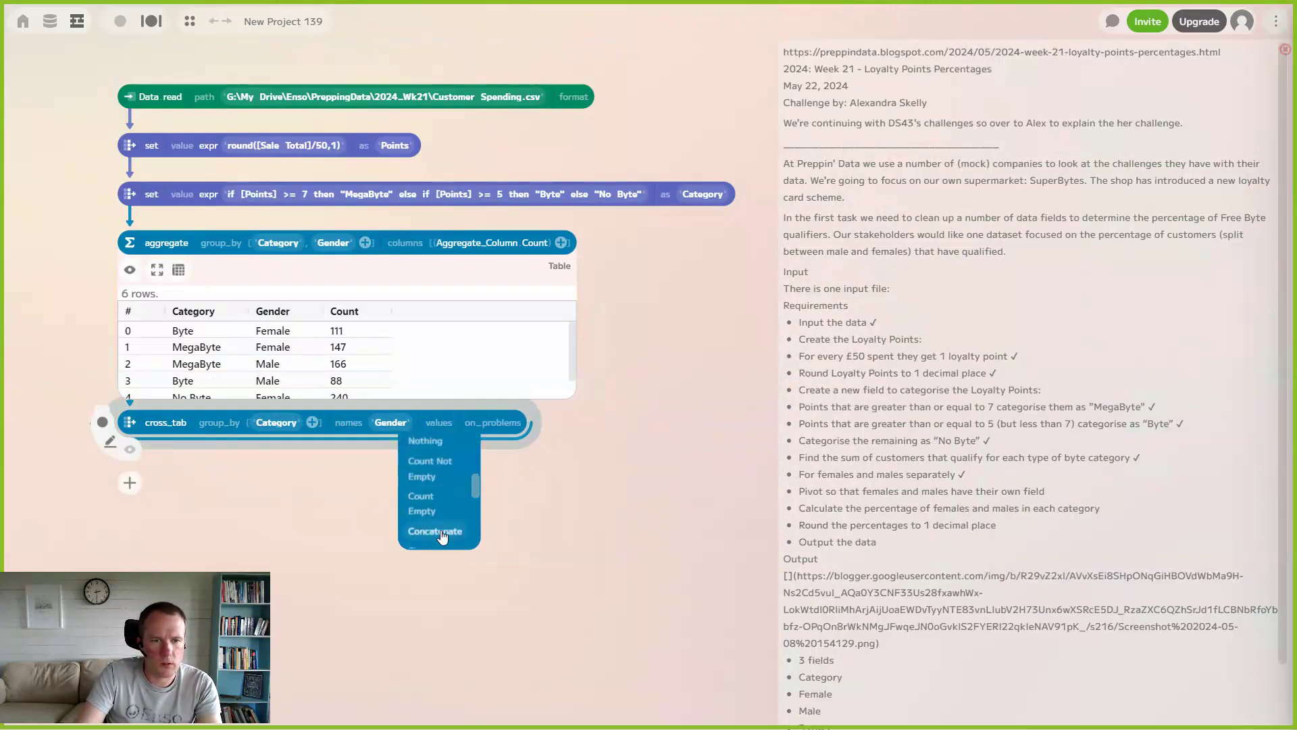
pyautogui.click(425, 515)
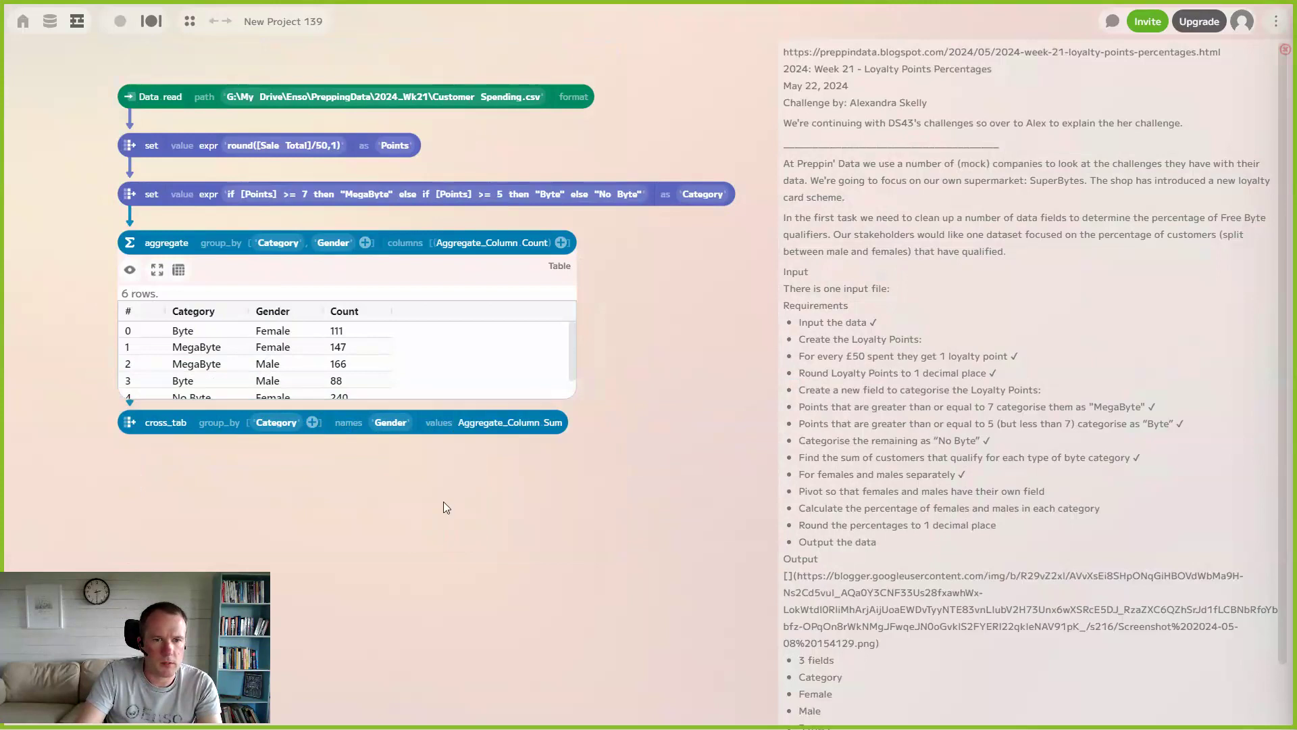
pyautogui.click(580, 424)
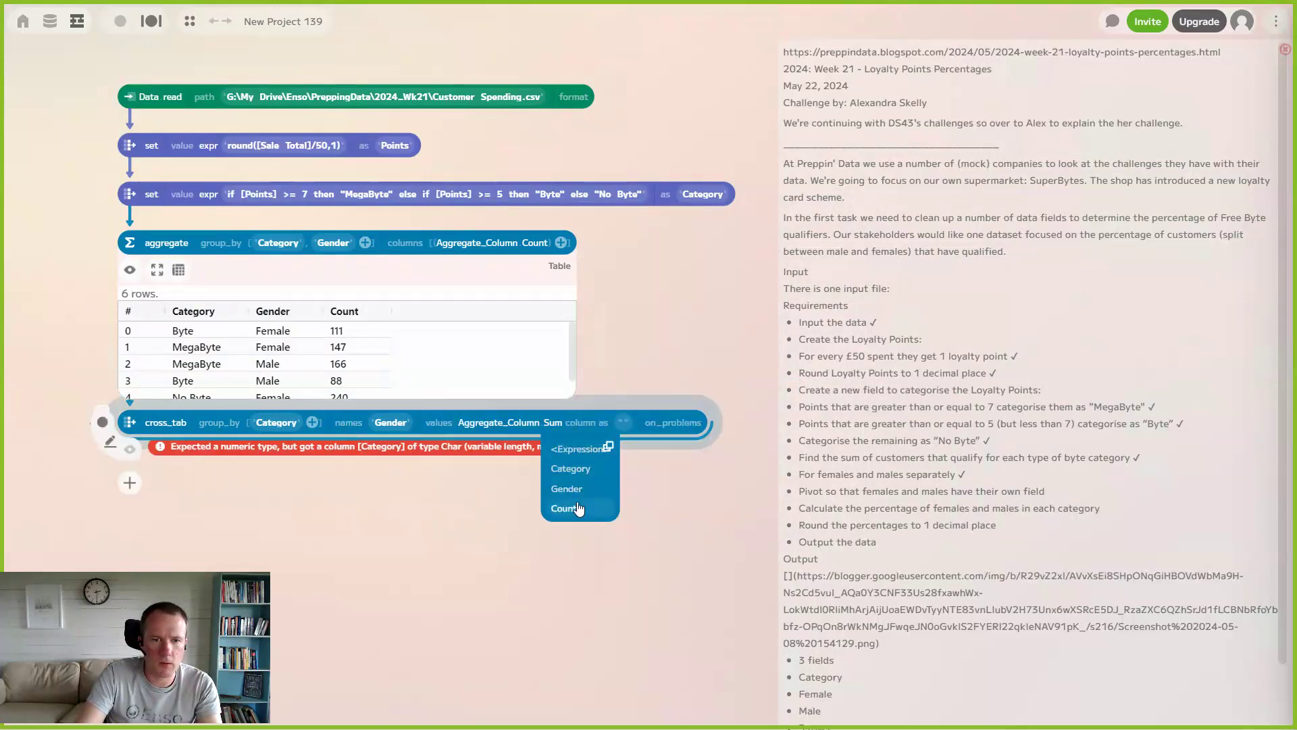
pyautogui.click(574, 508)
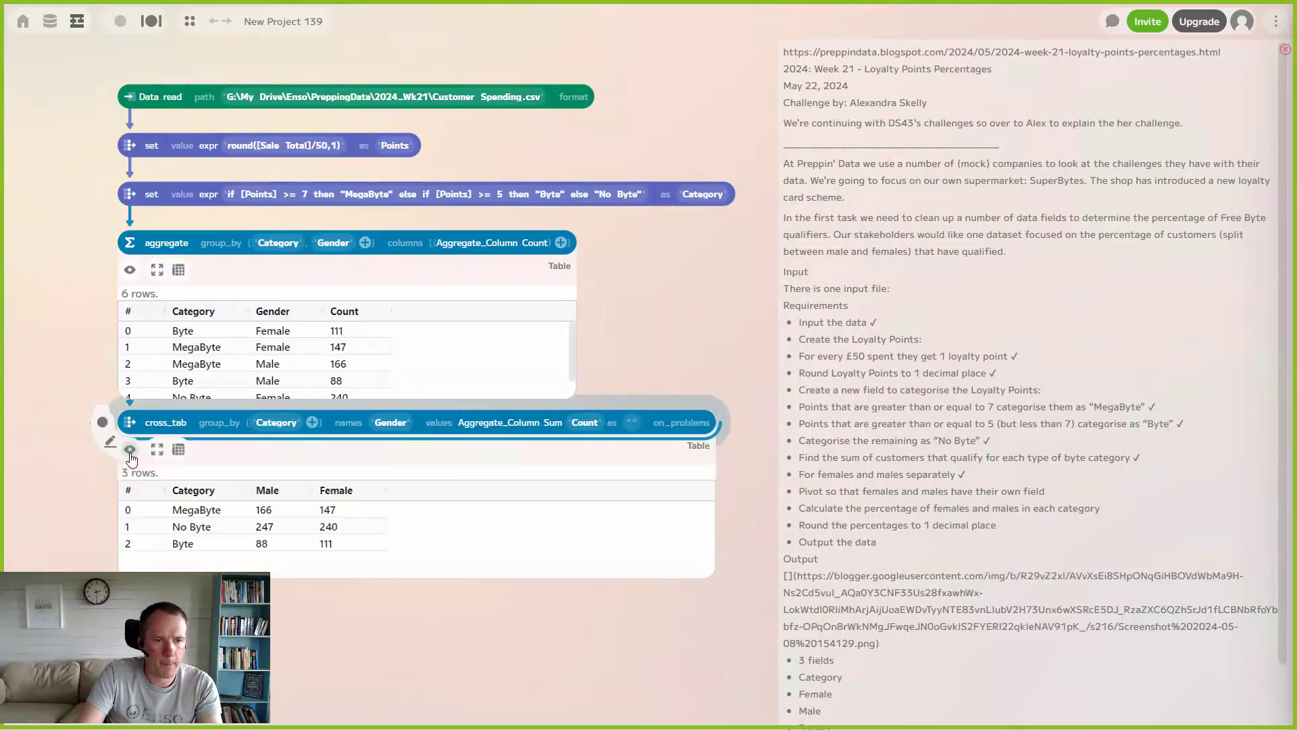
pyautogui.click(130, 270)
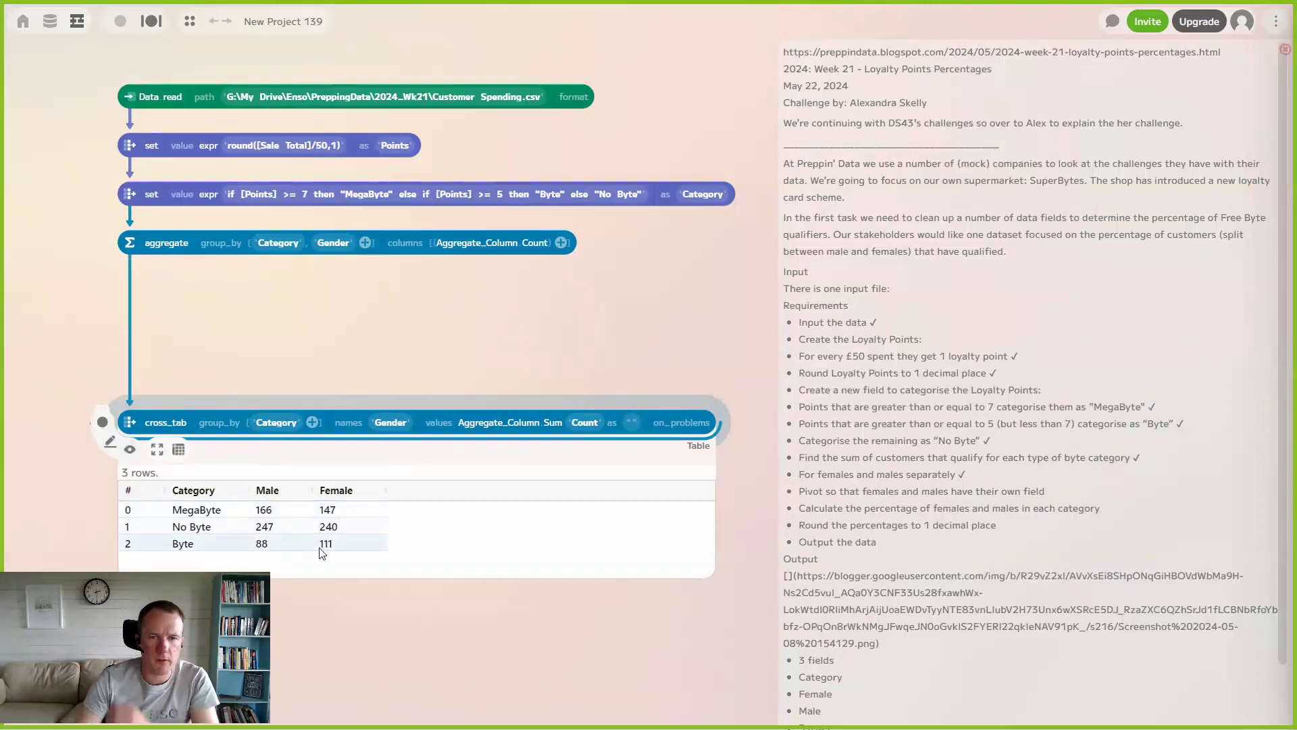
# Add a check mark to the requirement to pivot females and males into their own fields.
pyautogui.click(1051, 494)
pyautogui.press('super+period')
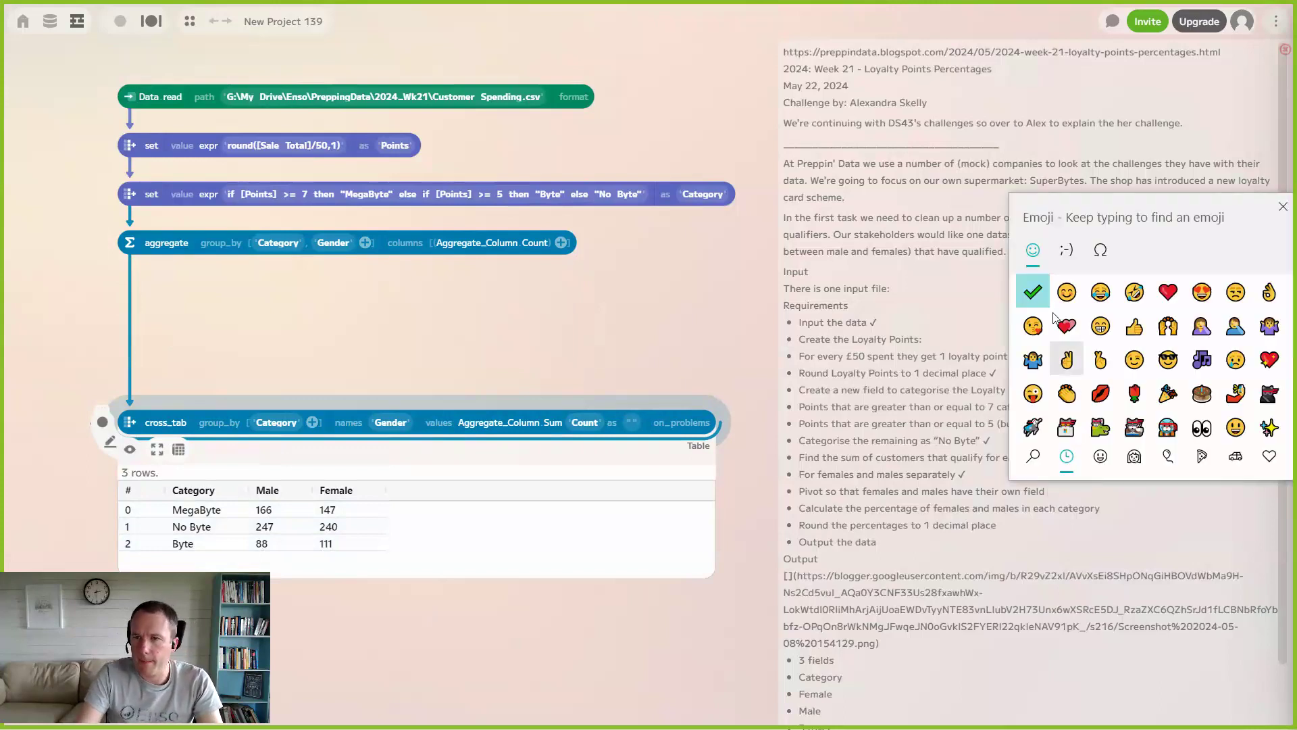
pyautogui.click(1034, 294)
pyautogui.press('Escape')
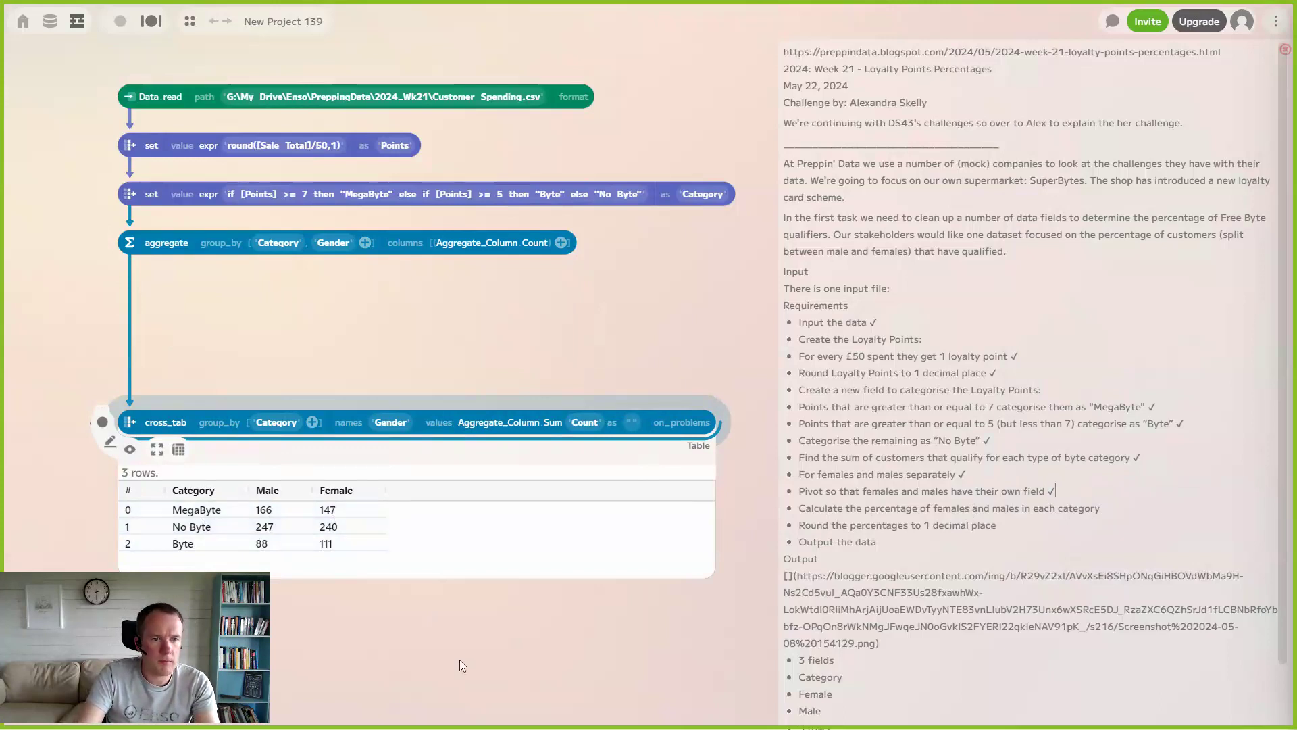
# Move the cross_tab slightly down and branch a second aggregate component from the Category calculation.
pyautogui.scroll(-3, 371, 534)
pyautogui.scroll(3, 227, 275)
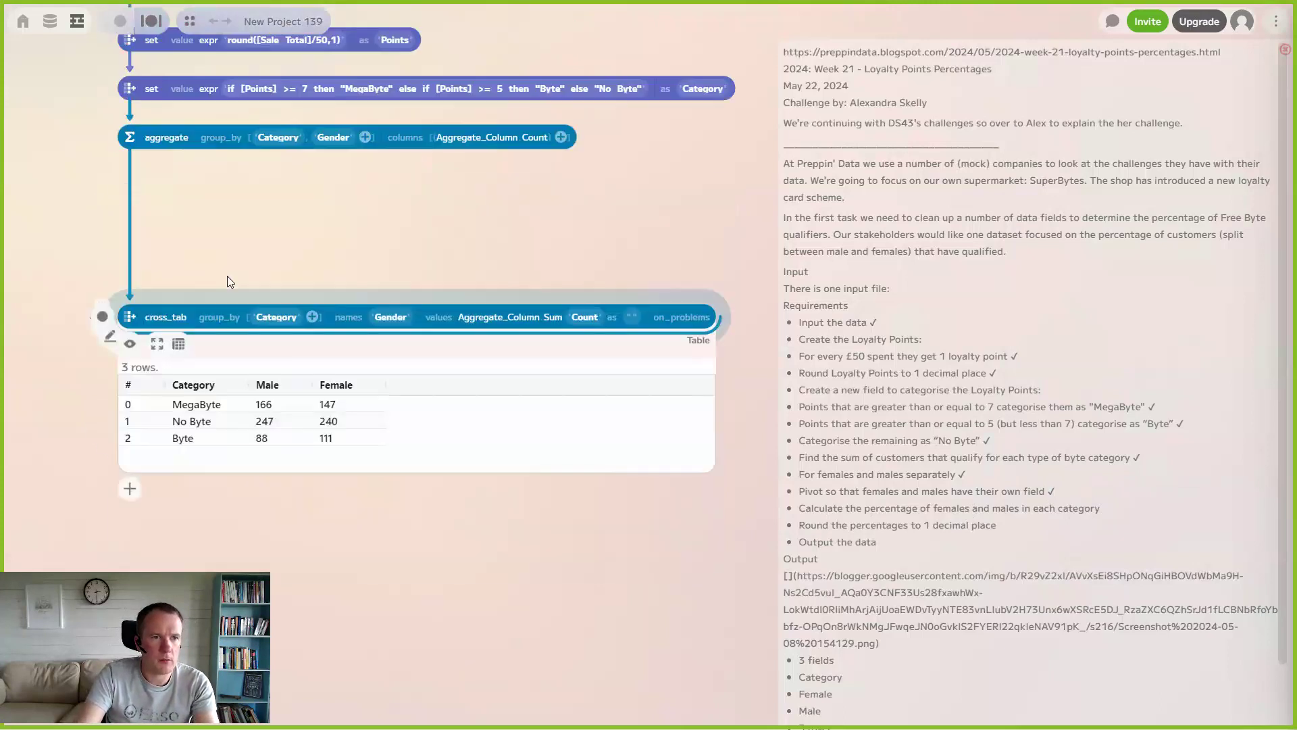
pyautogui.moveTo(129, 422); pyautogui.dragTo(129, 438)
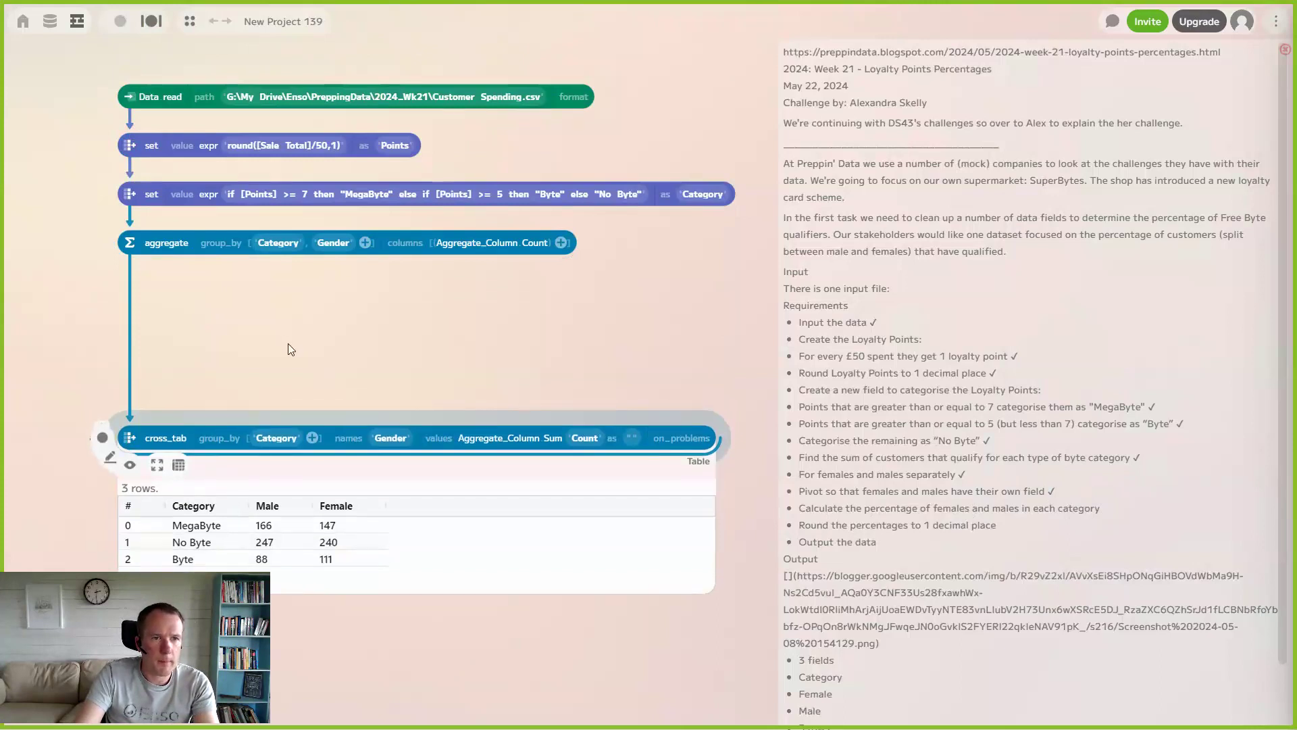
pyautogui.moveTo(213, 207); pyautogui.dragTo(216, 277)
pyautogui.write('ag')
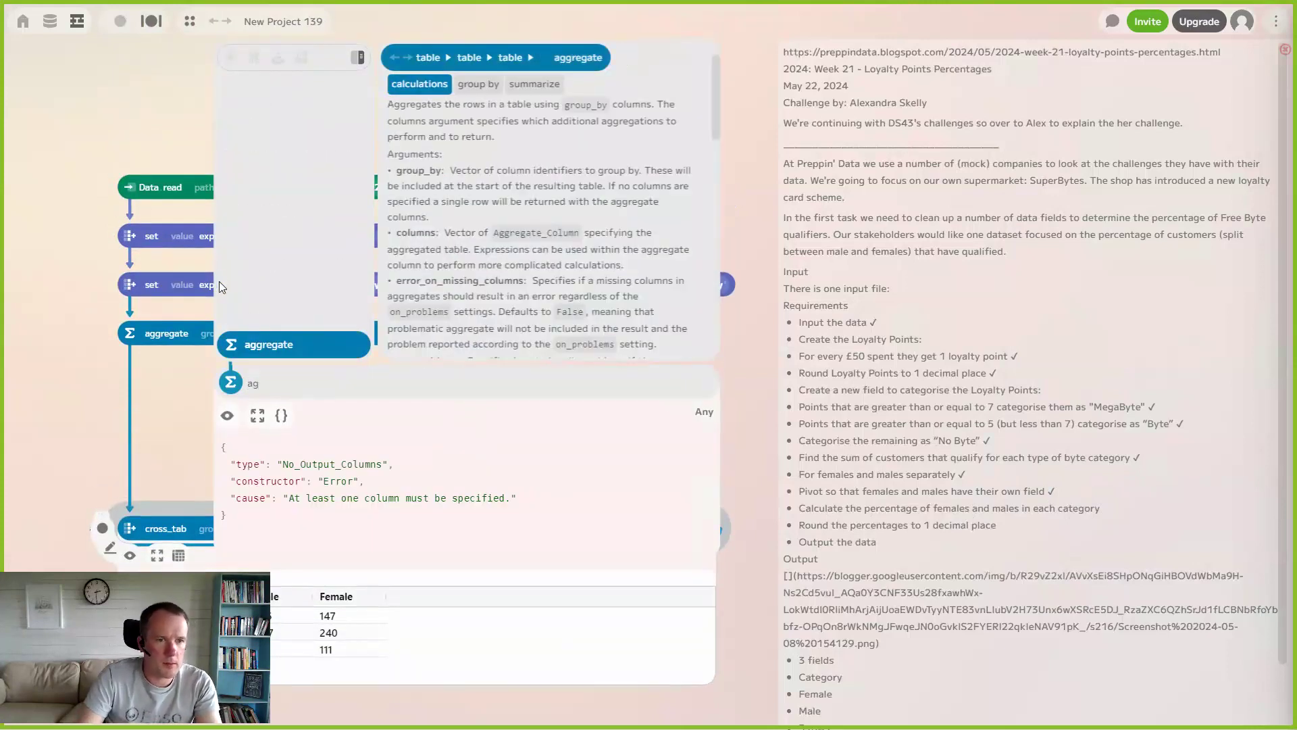
pyautogui.click(279, 342)
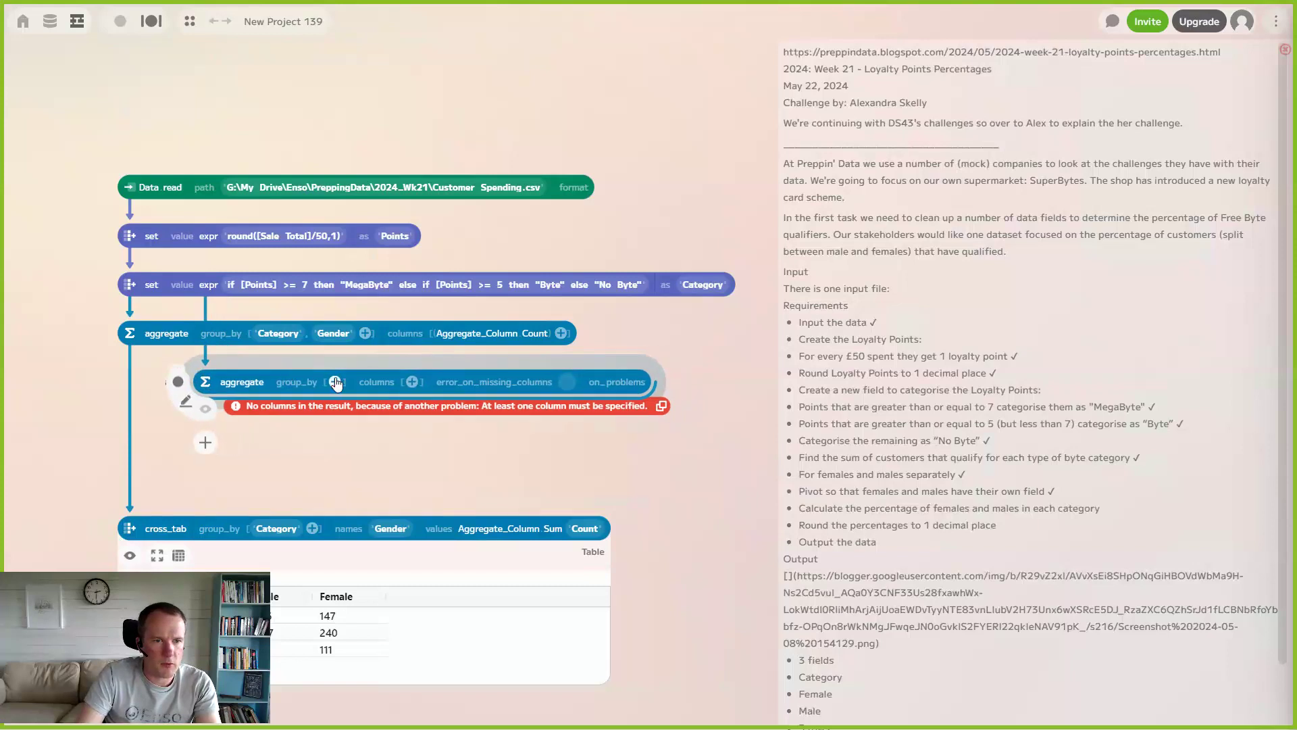
# Group the second aggregate by Category with a Count column, and nudge the component slightly sideways.
pyautogui.click(335, 381)
pyautogui.scroll(-4, 311, 466)
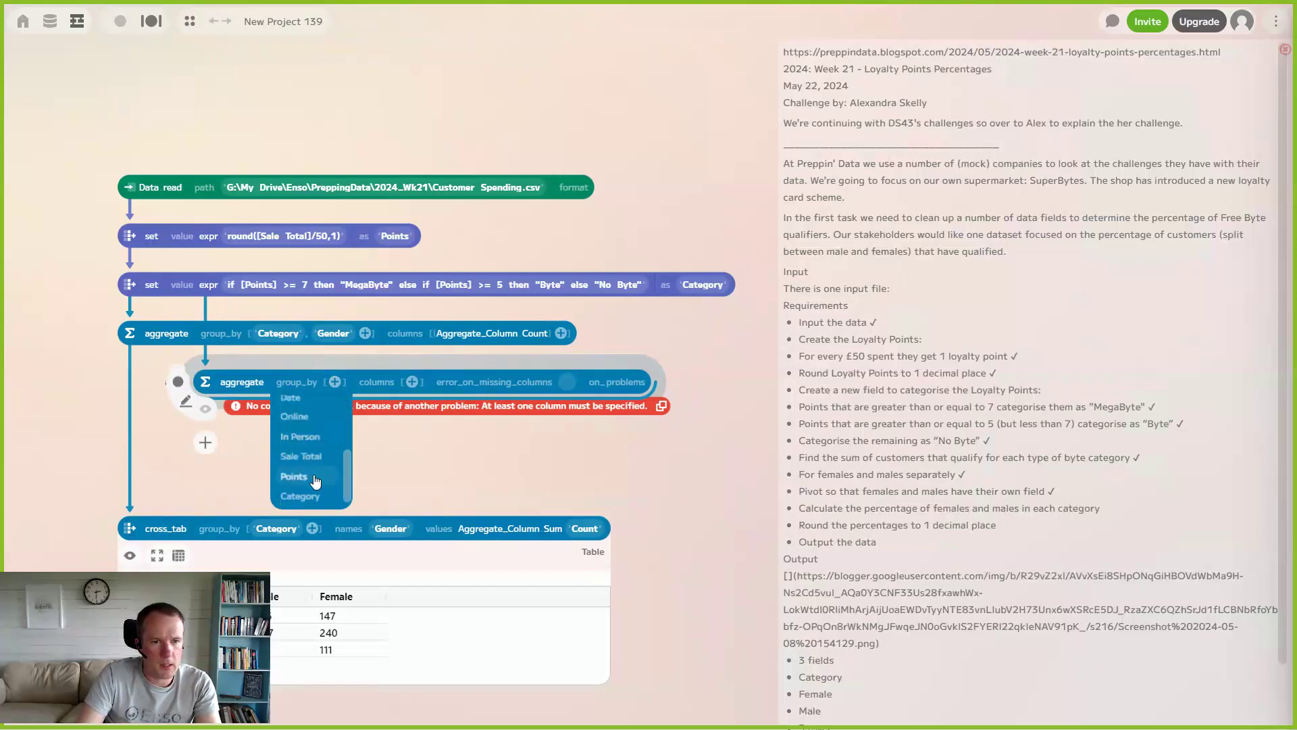
pyautogui.click(311, 498)
pyautogui.click(402, 385)
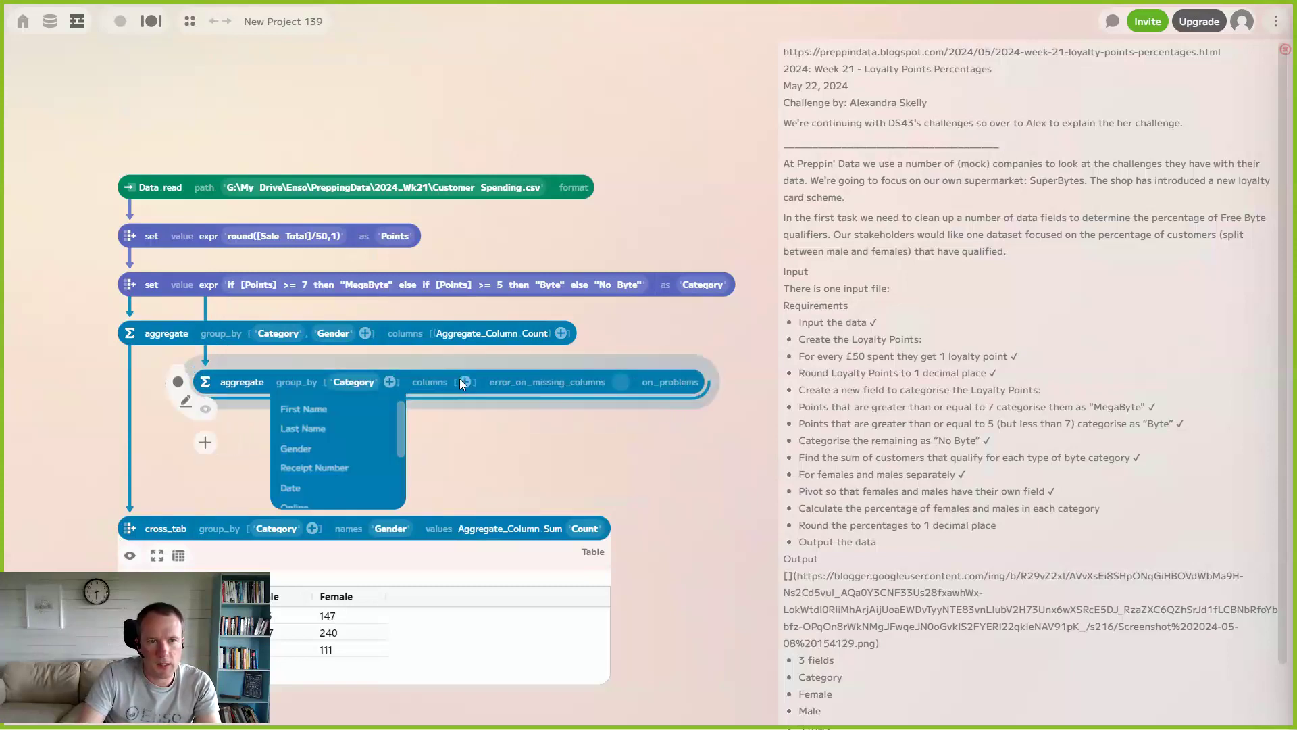
pyautogui.click(465, 381)
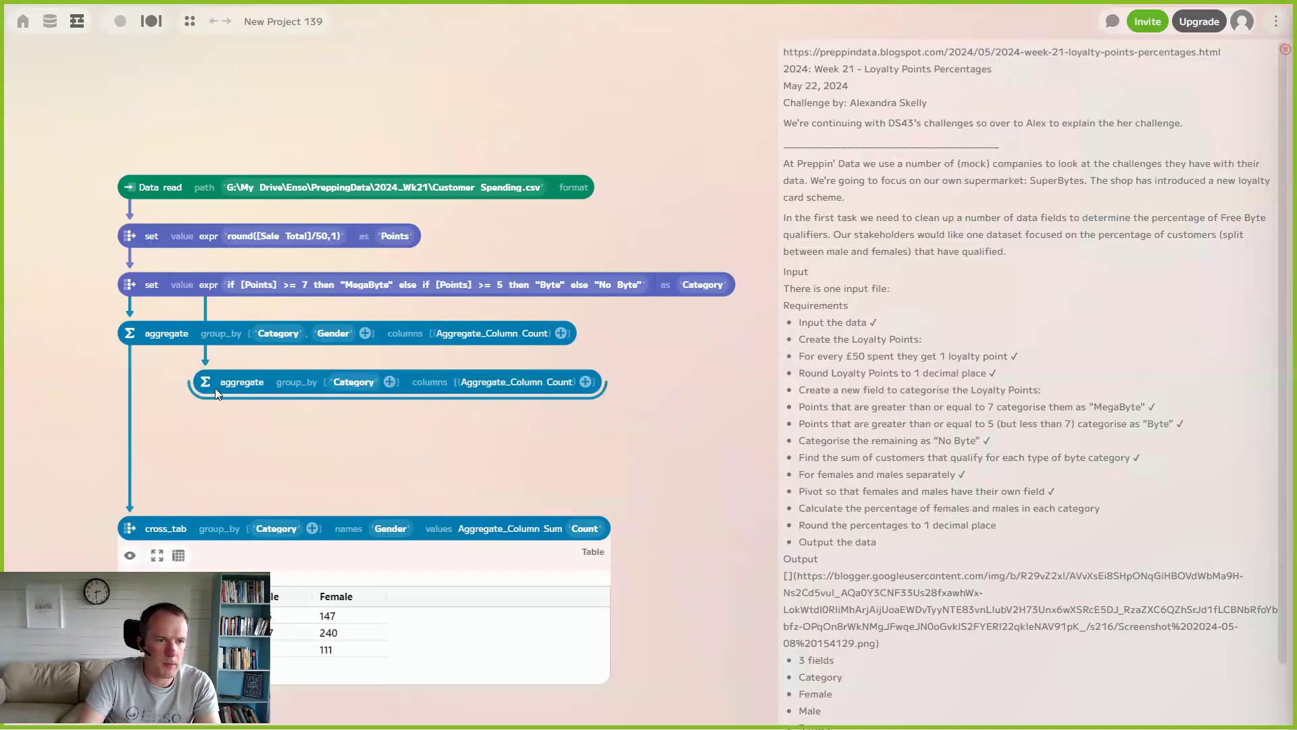
pyautogui.moveTo(206, 383); pyautogui.dragTo(215, 383)
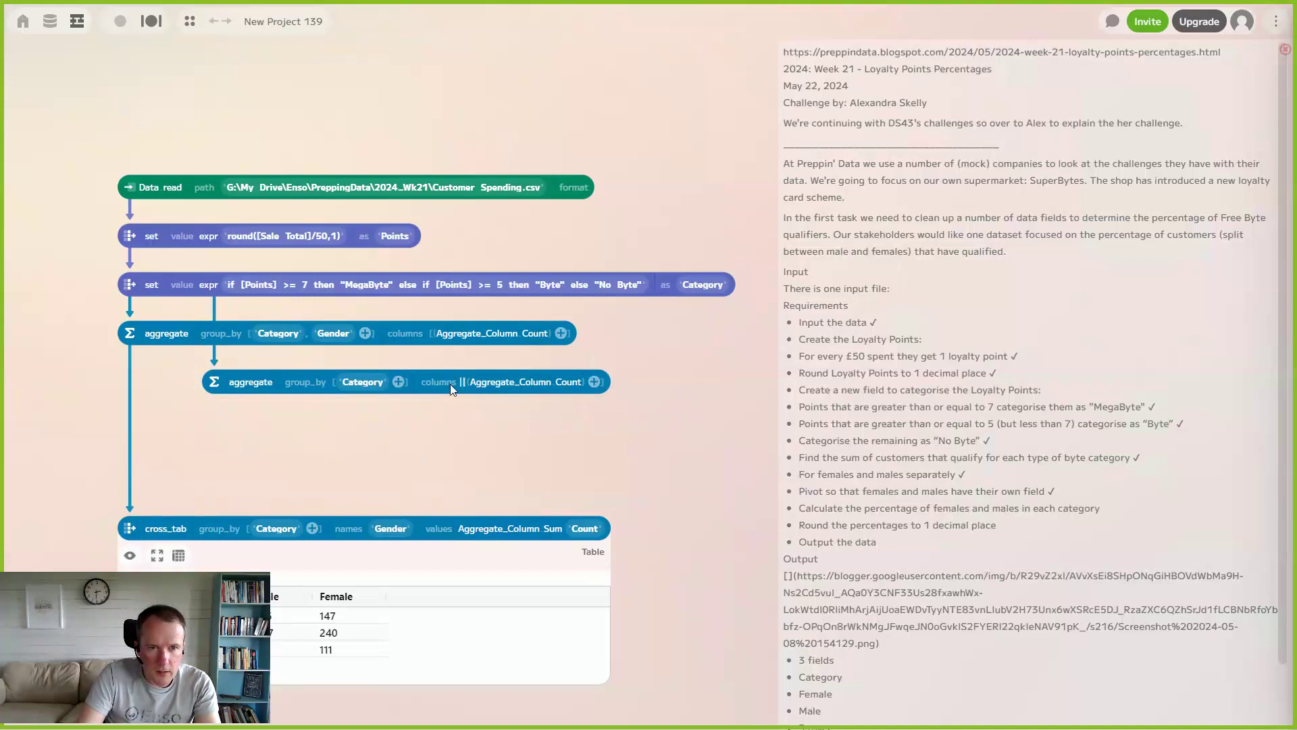
# Name the Count column of the second aggregate, grouped by Category only, as Total.
pyautogui.click(571, 386)
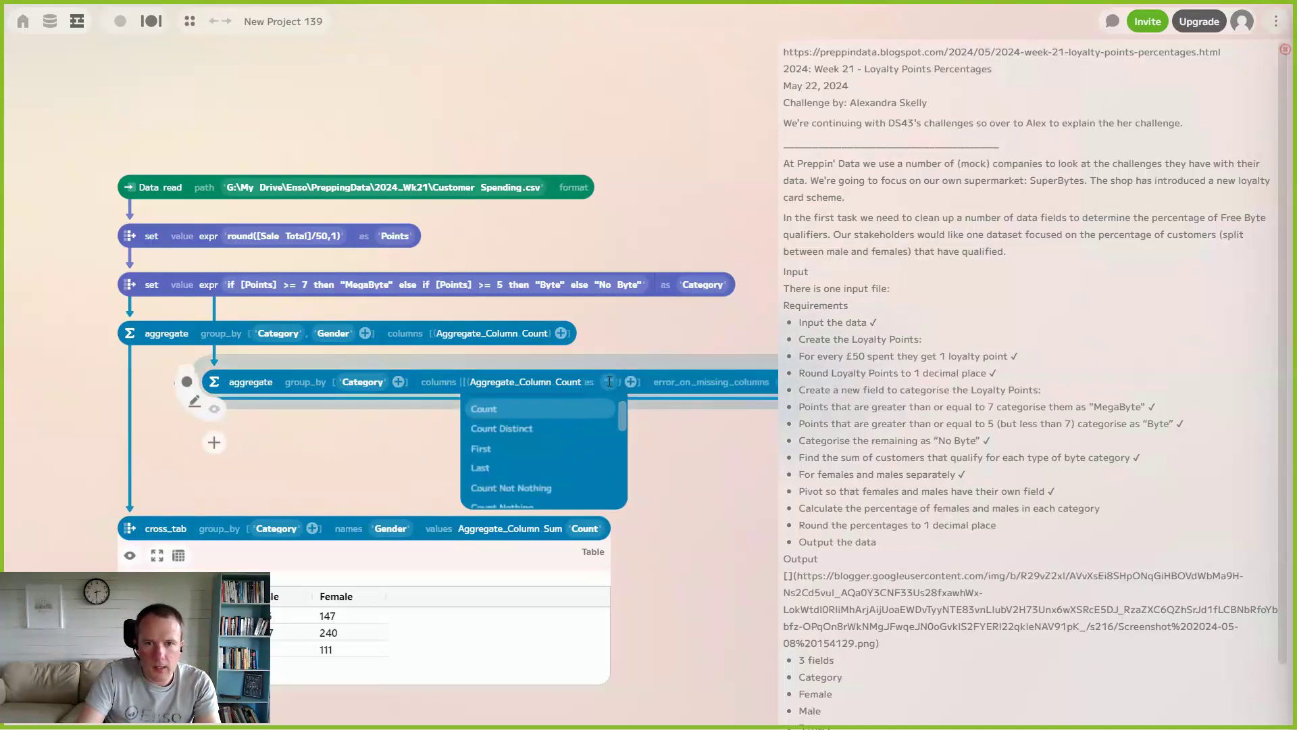
pyautogui.click(609, 381)
pyautogui.write('Total')
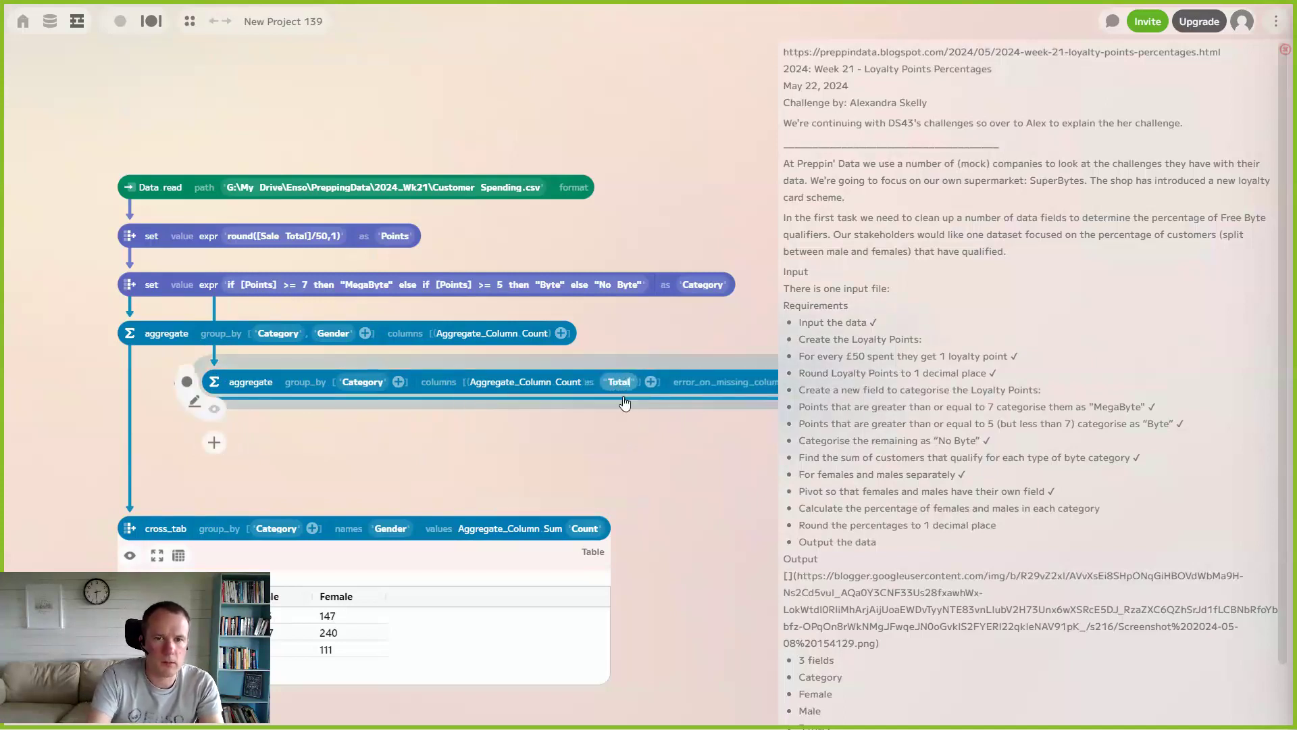
pyautogui.press('Return')
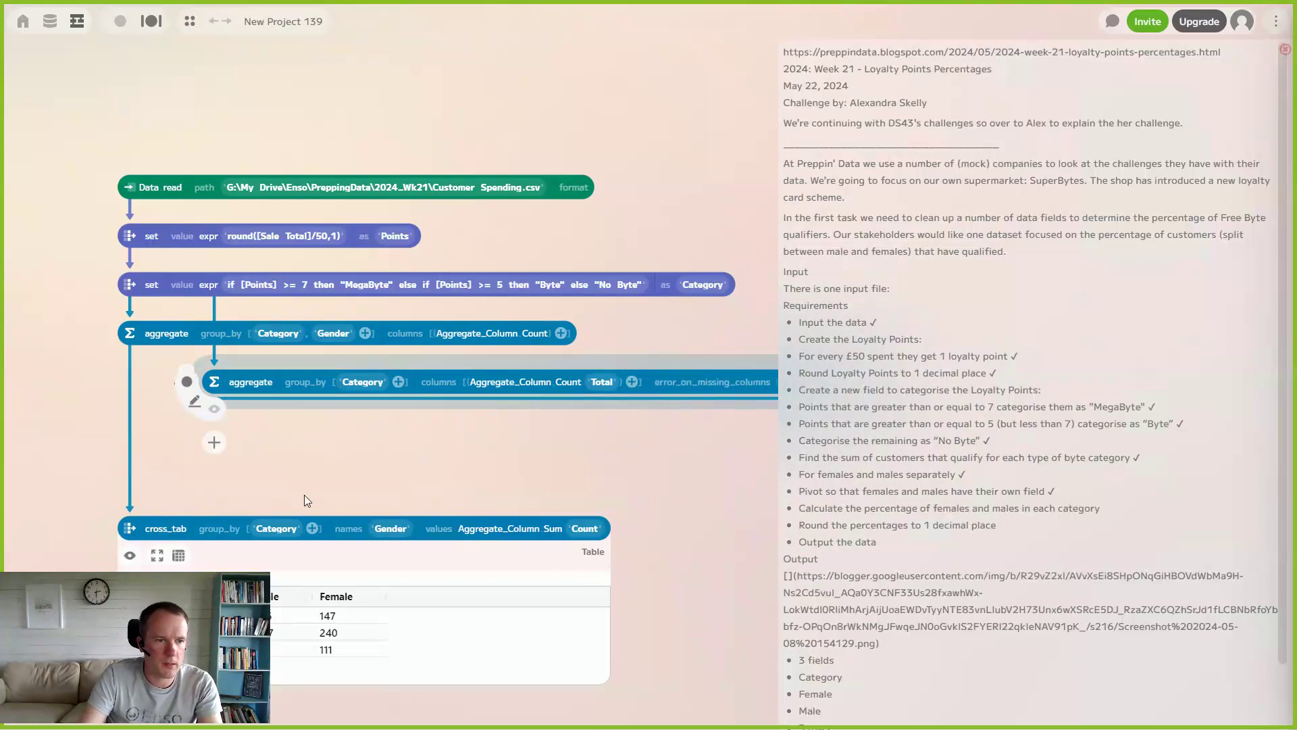
# Add a join component from the Category and Gender aggregate and place it below the second aggregate.
pyautogui.scroll(-2, 184, 465)
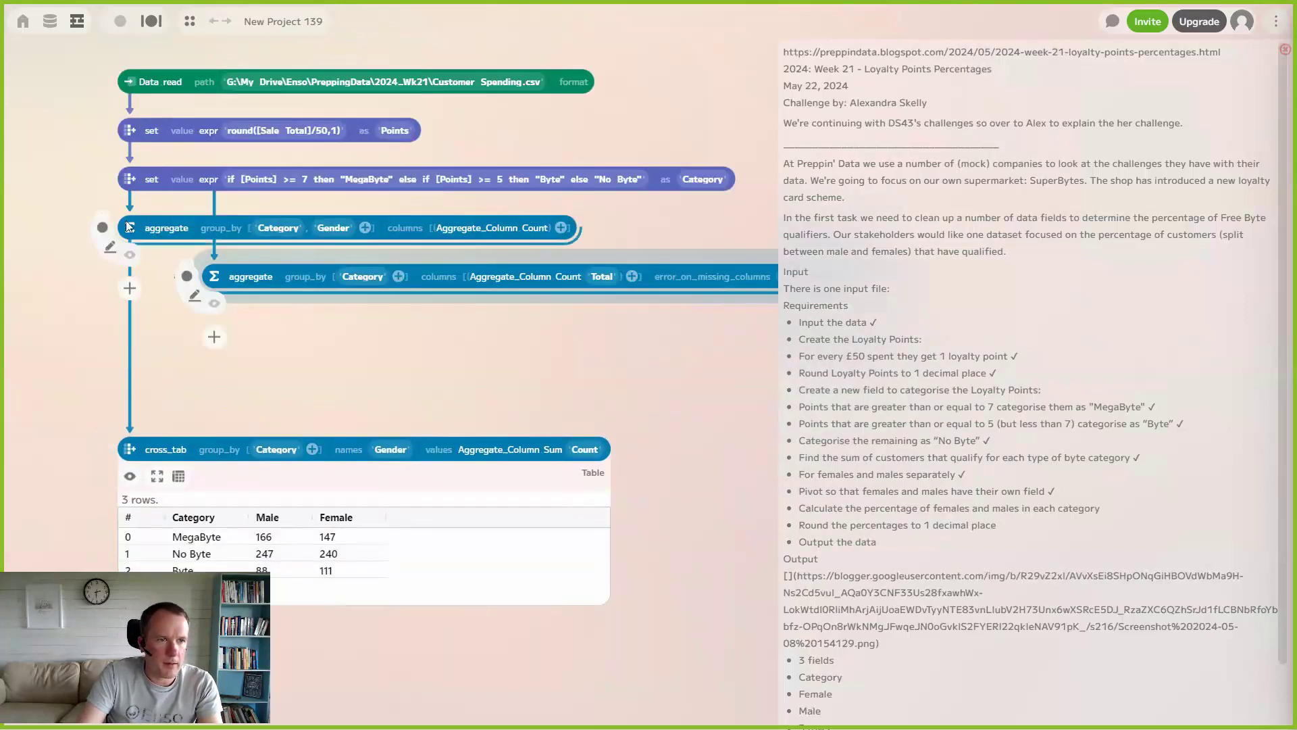
pyautogui.click(129, 296)
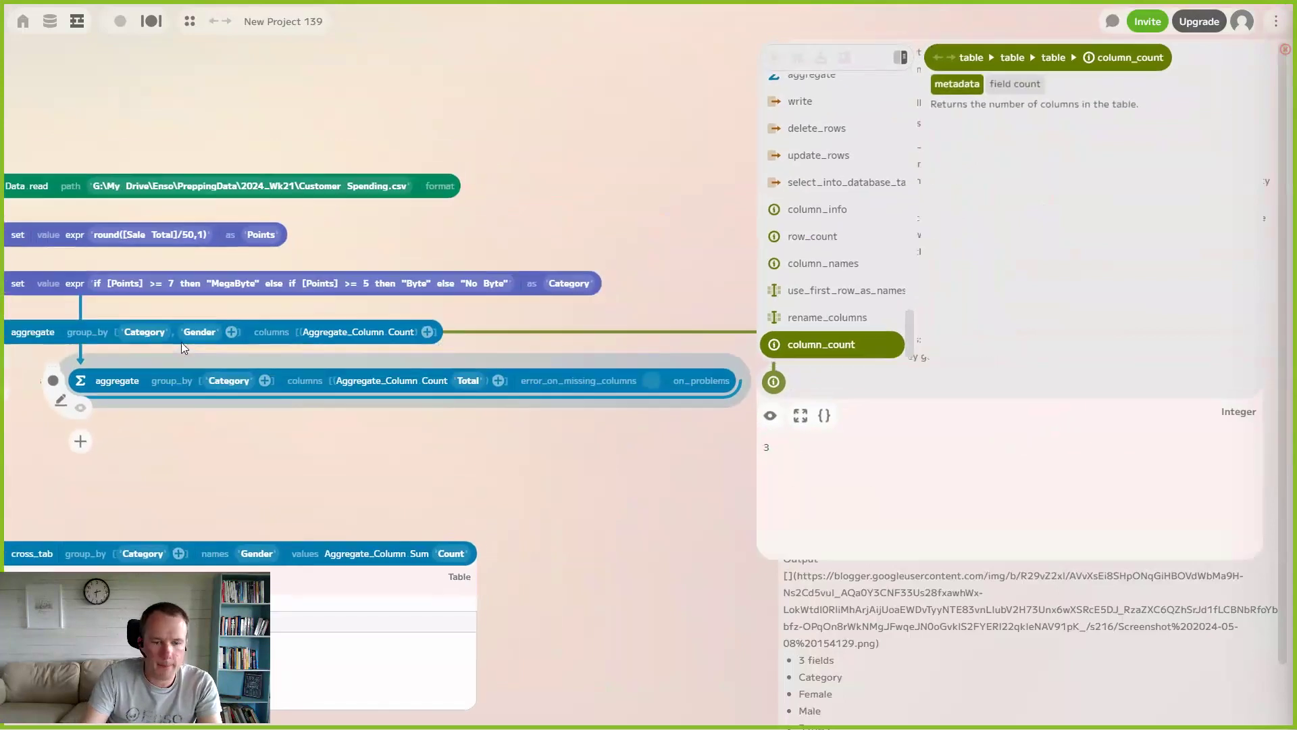
pyautogui.write('joi')
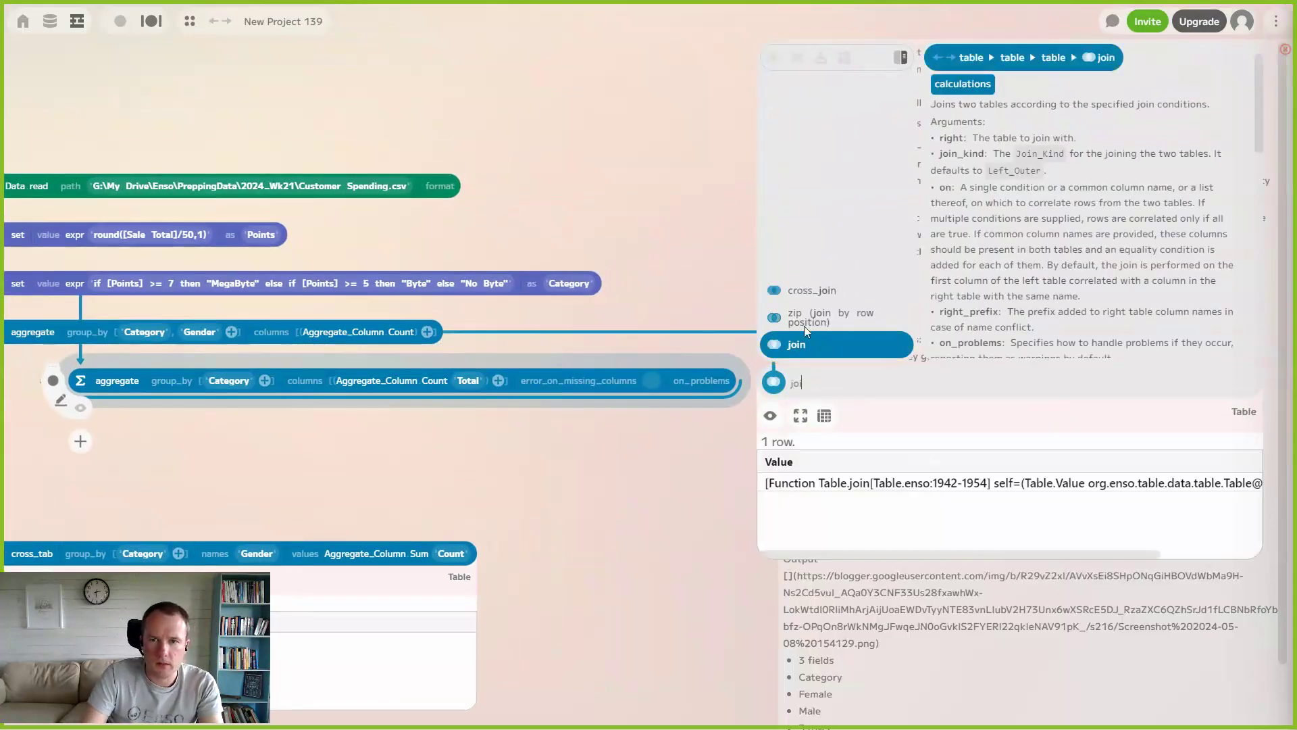
pyautogui.click(804, 348)
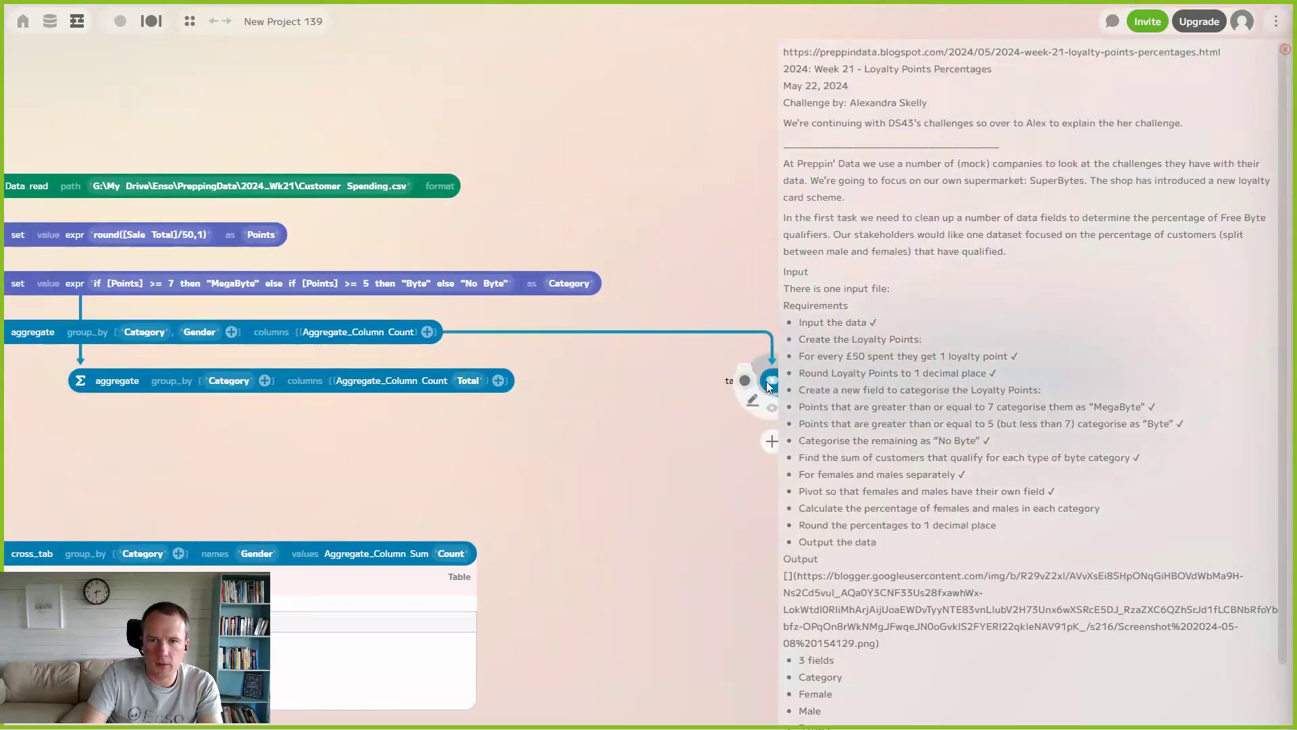
pyautogui.moveTo(433, 458); pyautogui.dragTo(82, 460)
pyautogui.moveTo(217, 511); pyautogui.dragTo(516, 462)
pyautogui.scroll(-3, 466, 352)
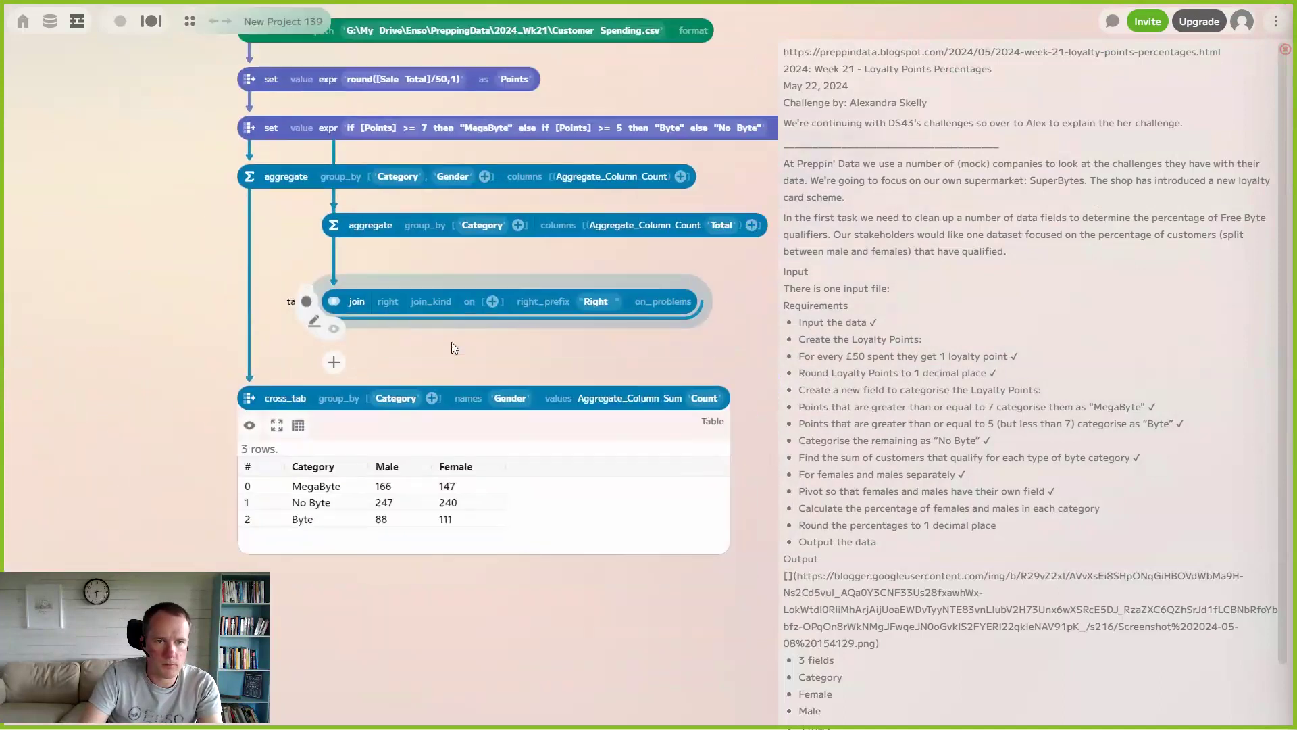
# Connect the second aggregate as the join's right table and make it an Inner join on equal Category.
pyautogui.click(314, 288)
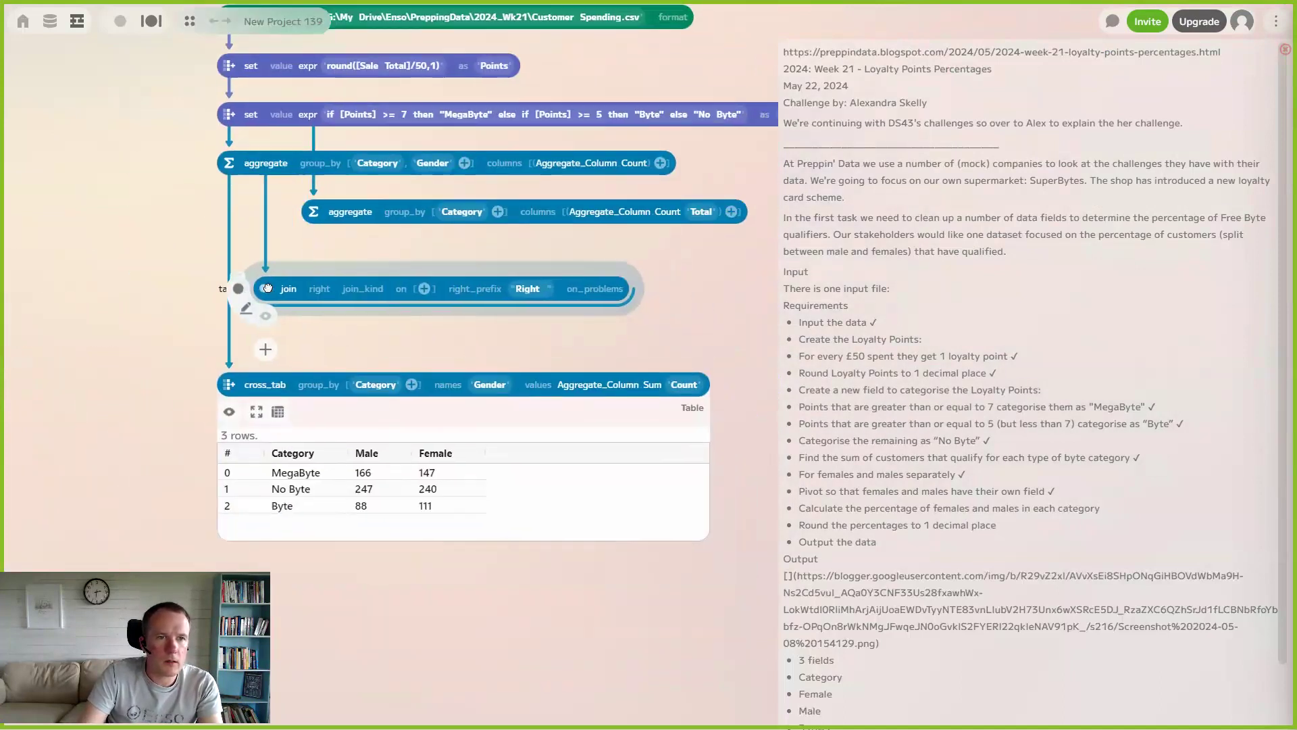
pyautogui.click(319, 292)
pyautogui.moveTo(264, 291); pyautogui.dragTo(255, 284)
pyautogui.click(365, 282)
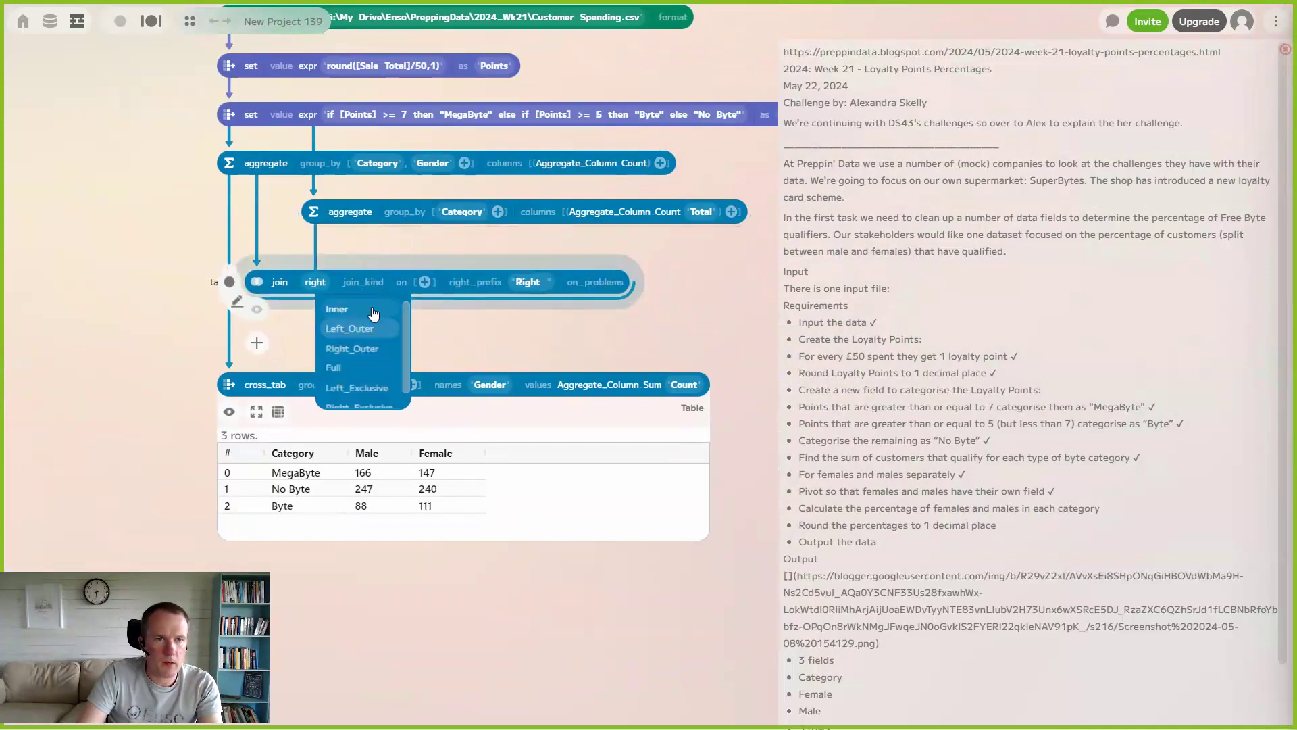
pyautogui.click(340, 306)
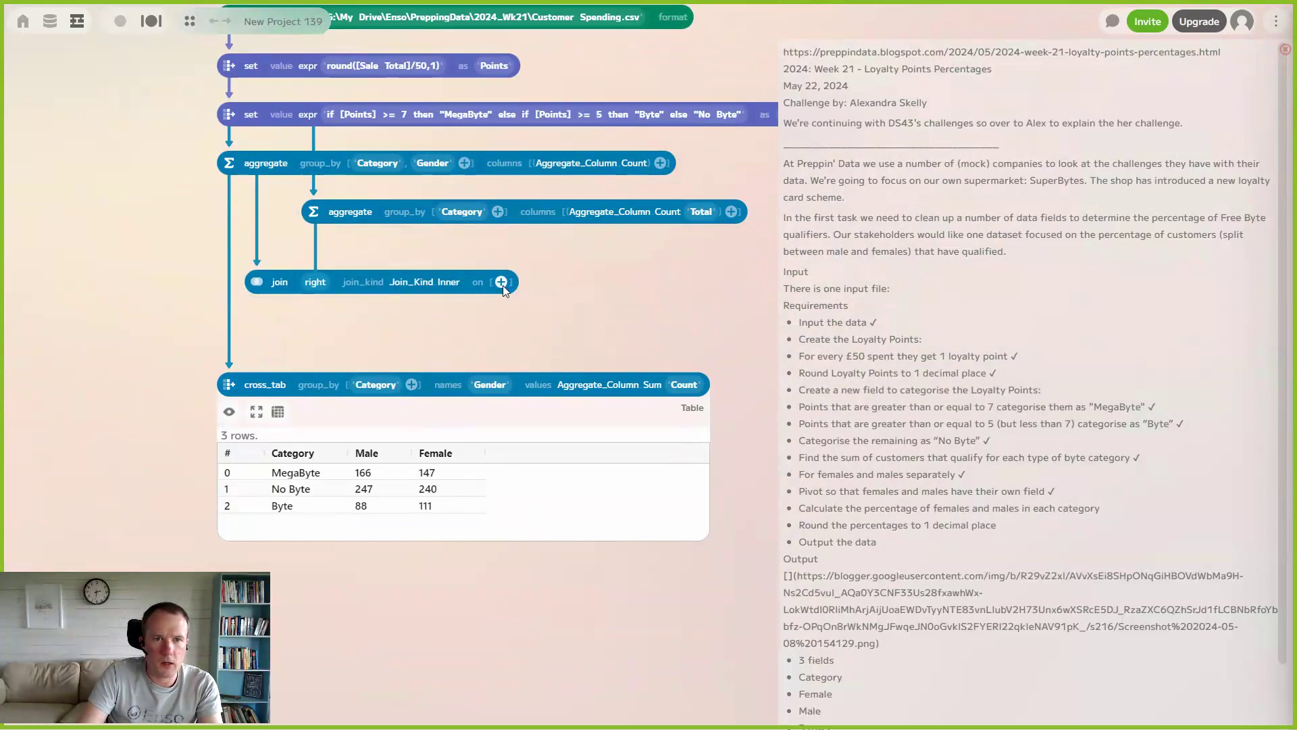
pyautogui.click(503, 284)
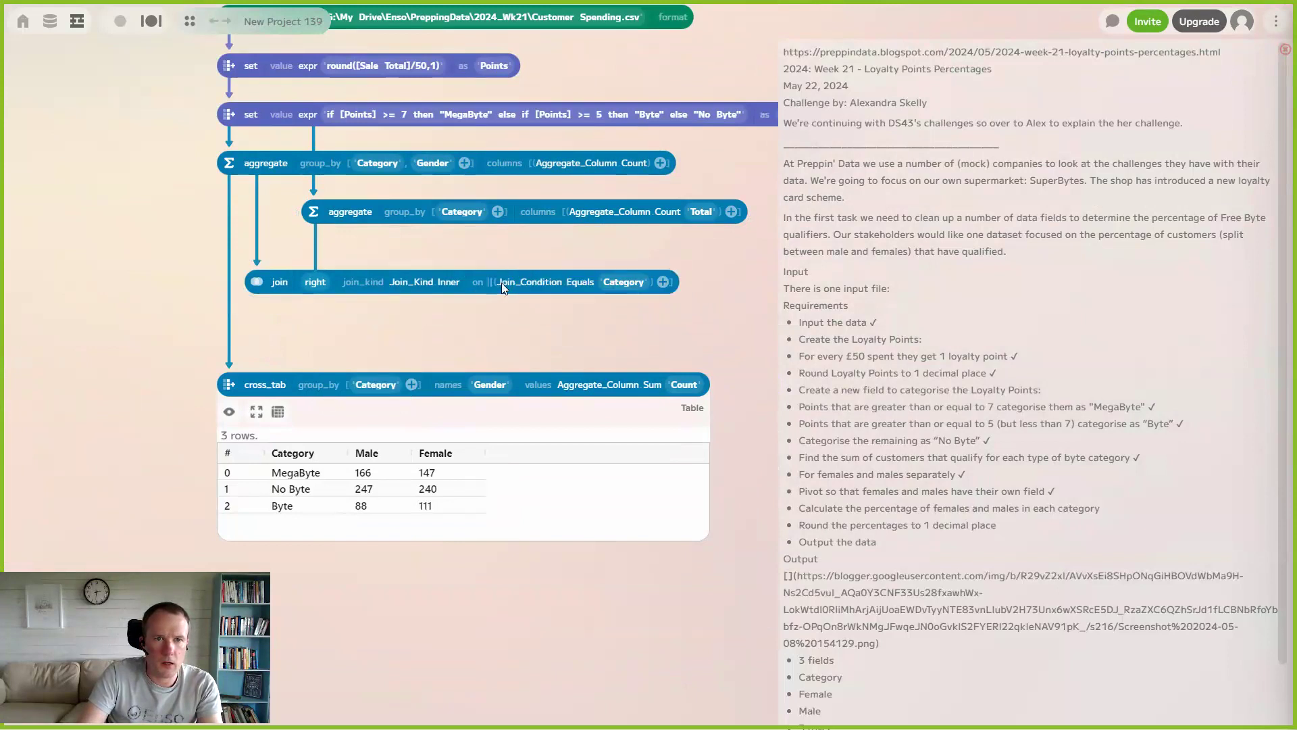
# Show the join's table preview, and move the cross_tab below it with its own preview hidden.
pyautogui.click(258, 311)
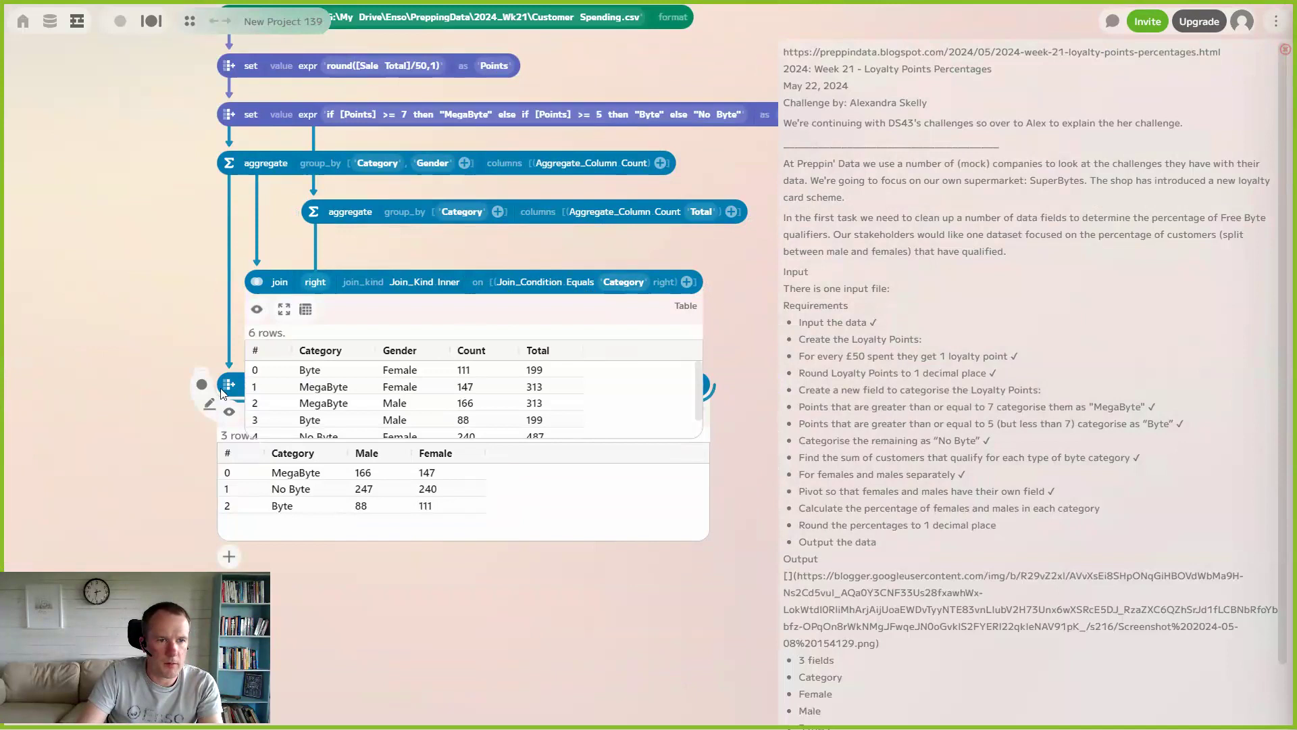
pyautogui.click(229, 411)
pyautogui.moveTo(229, 390); pyautogui.dragTo(300, 689)
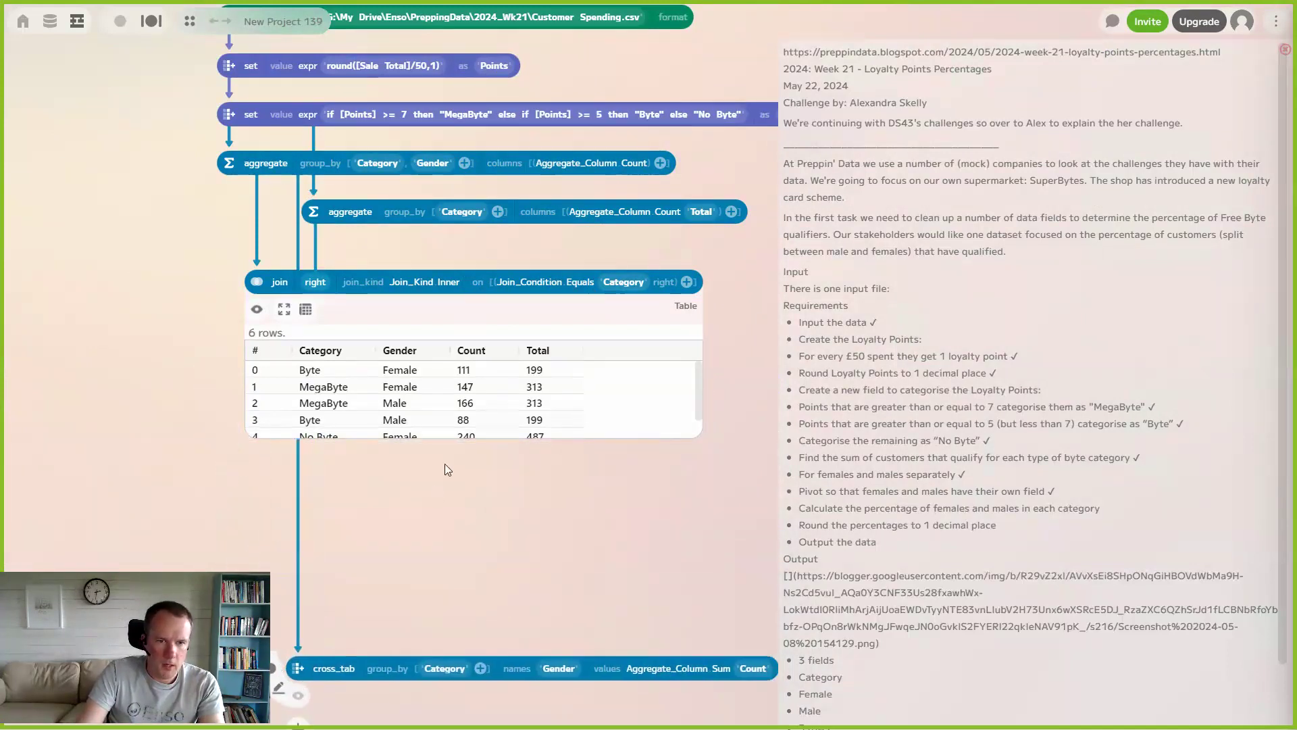
# Align the join directly beneath the first aggregate and shift the second aggregate slightly closer to that column.
pyautogui.moveTo(255, 282); pyautogui.dragTo(245, 260)
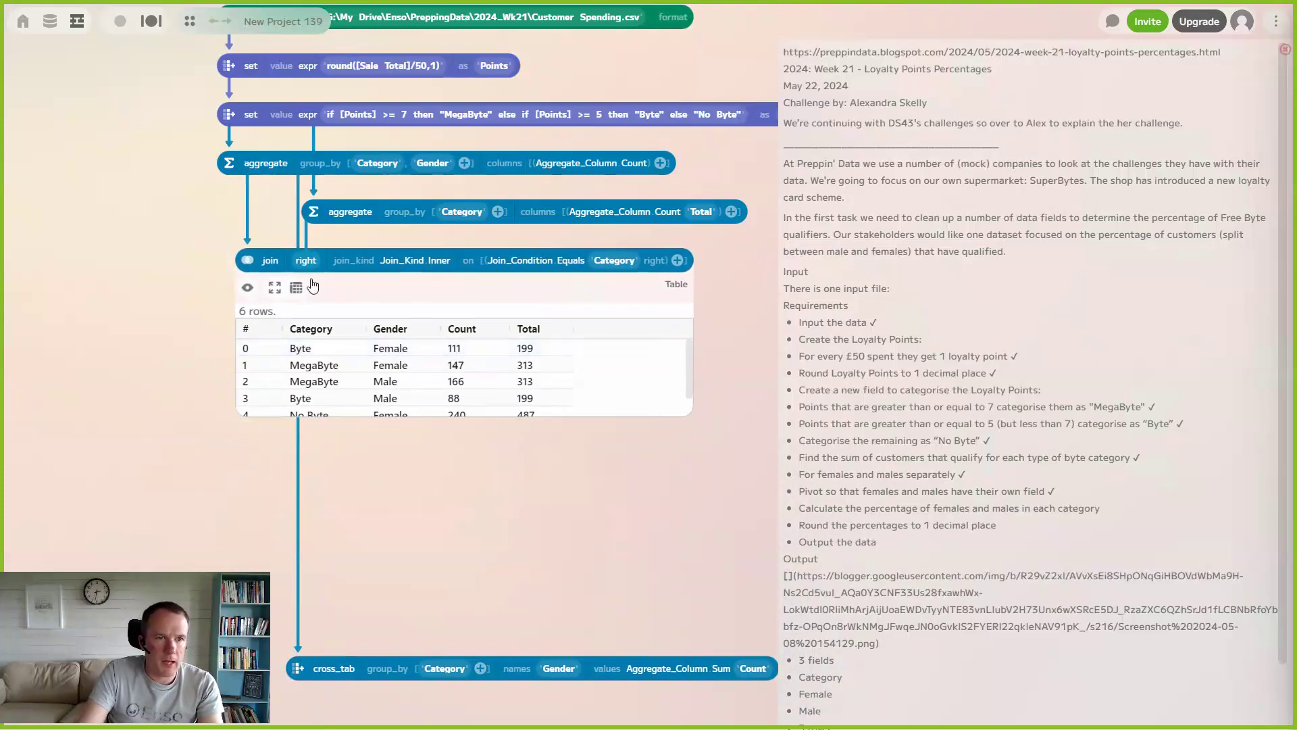
pyautogui.moveTo(249, 259); pyautogui.dragTo(231, 257)
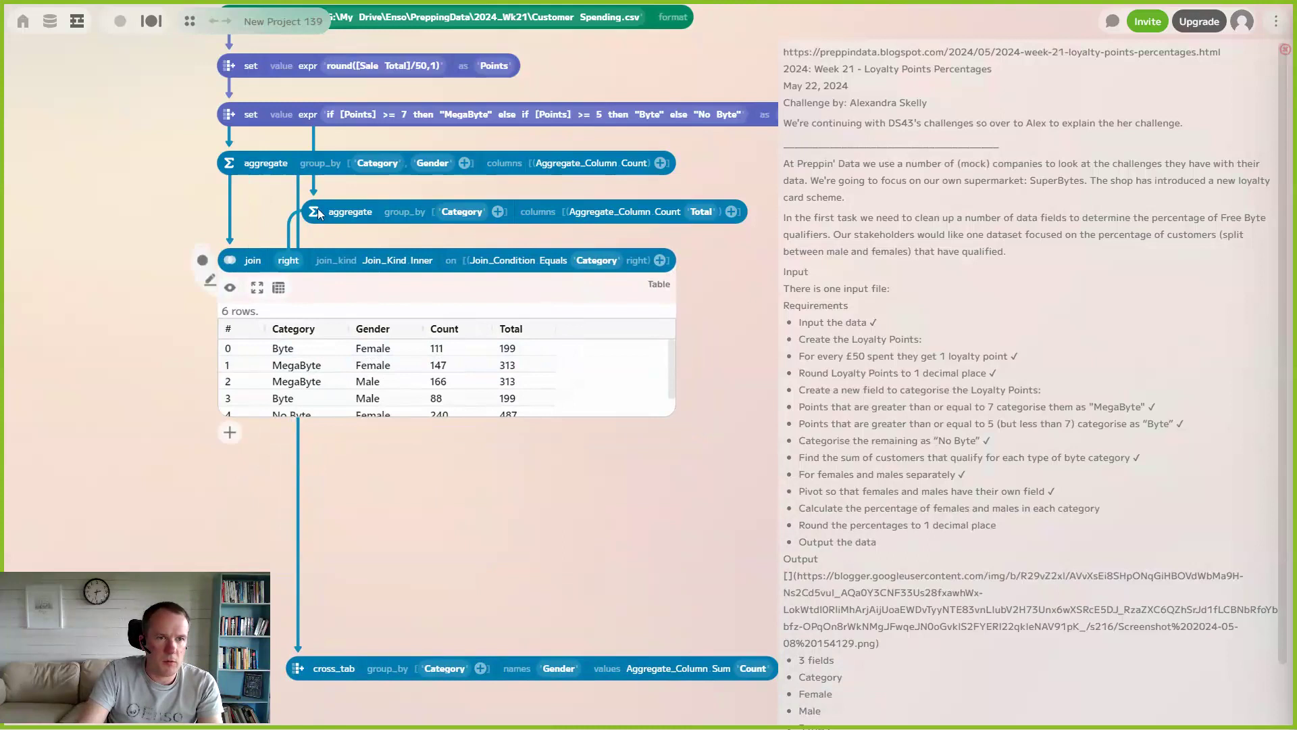
pyautogui.moveTo(299, 205); pyautogui.dragTo(261, 205)
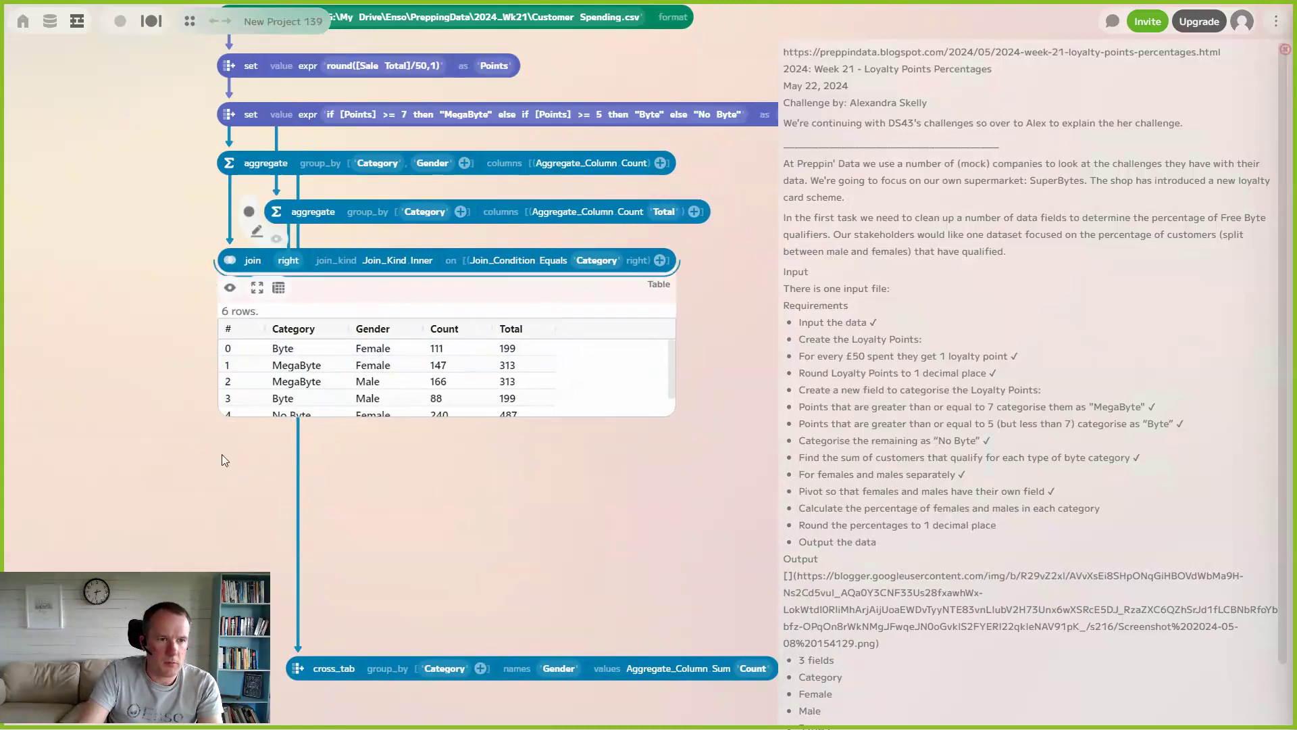
# Add a set component after the join and place it beneath the join's table preview.
pyautogui.click(230, 432)
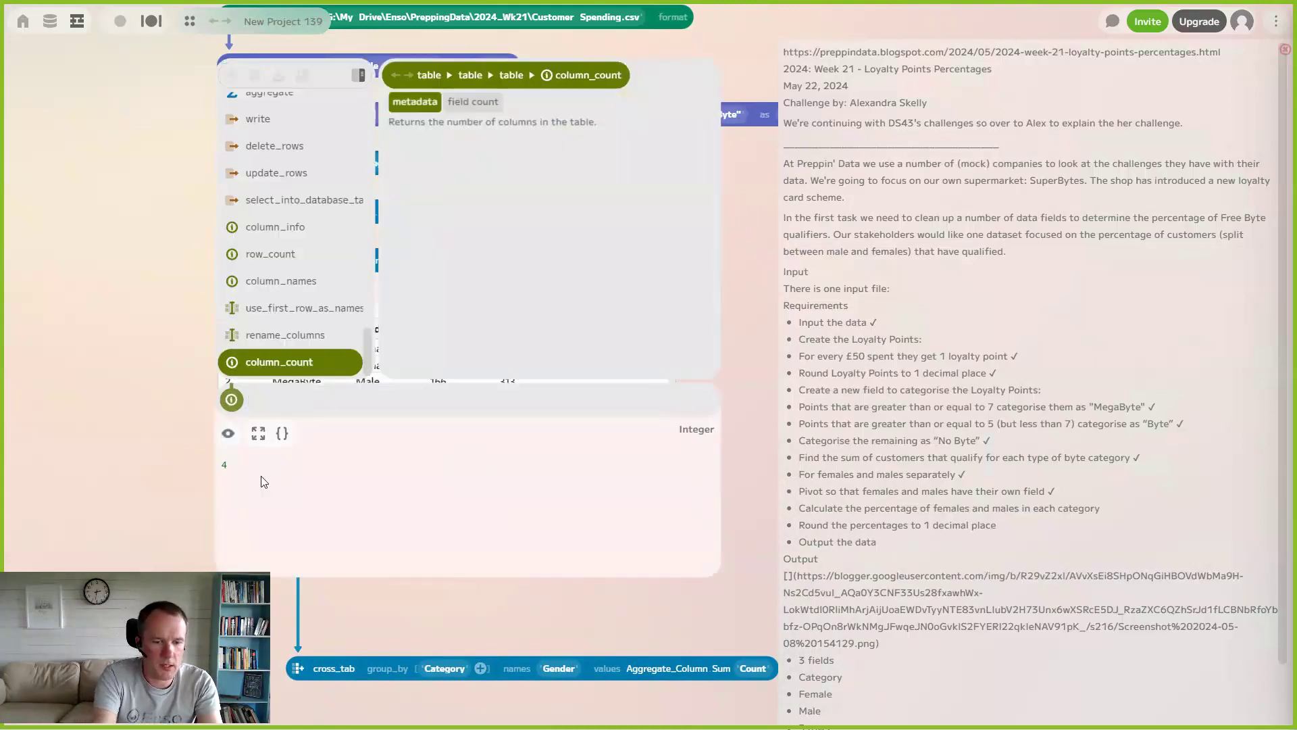
pyautogui.write('set')
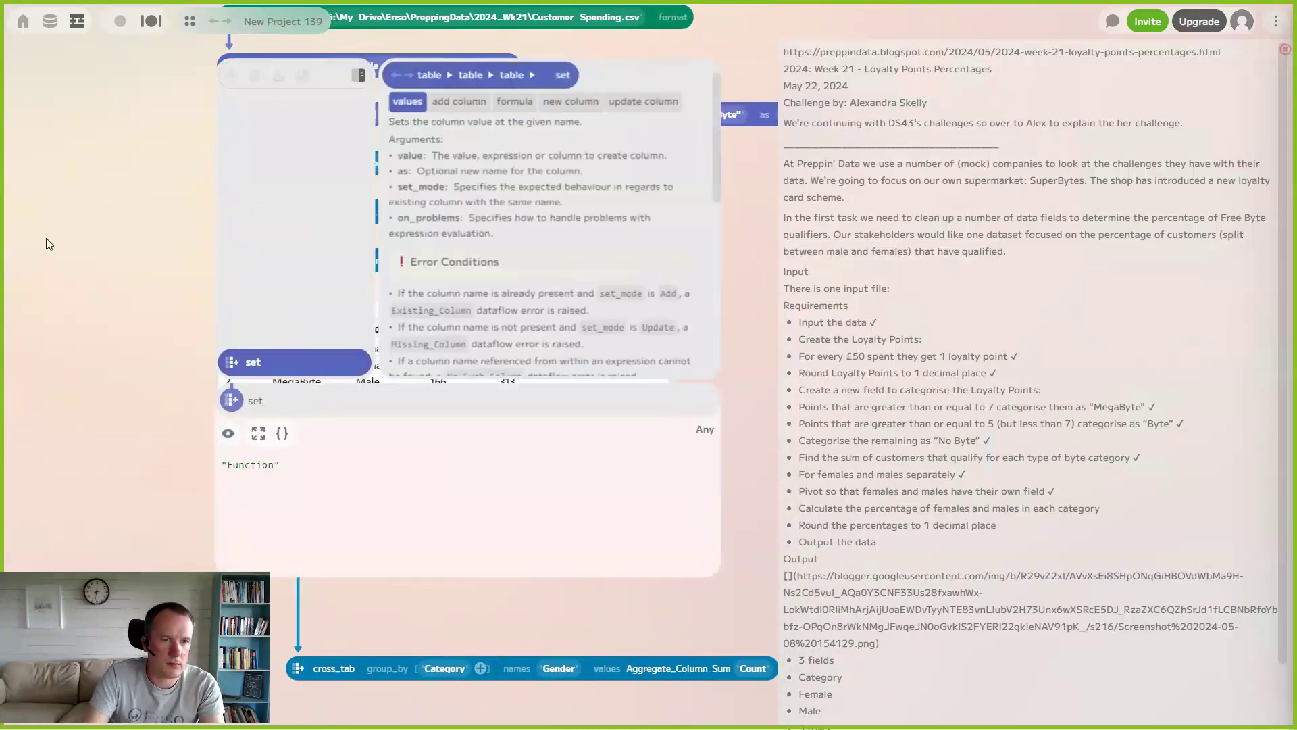
pyautogui.click(263, 363)
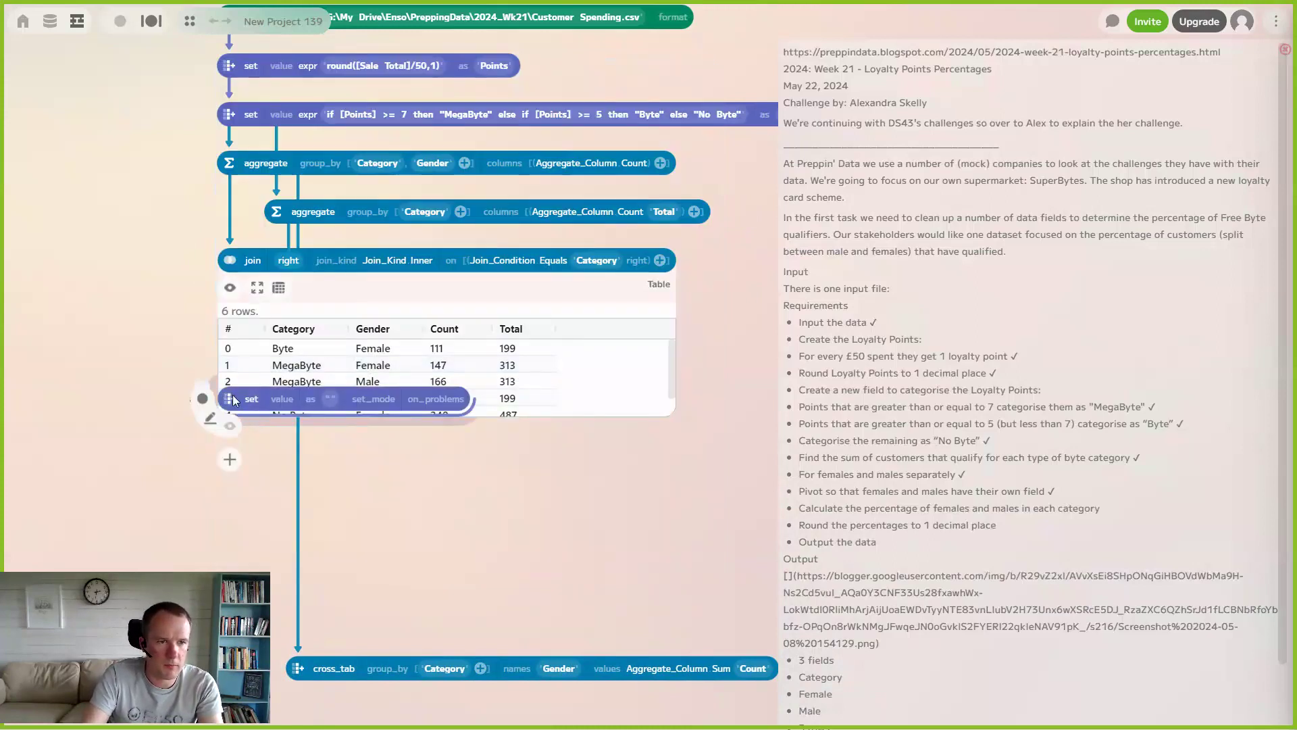
# Set the new component's value to the expression [Count]/[Total]*100 and name the result column Percent.
pyautogui.click(282, 459)
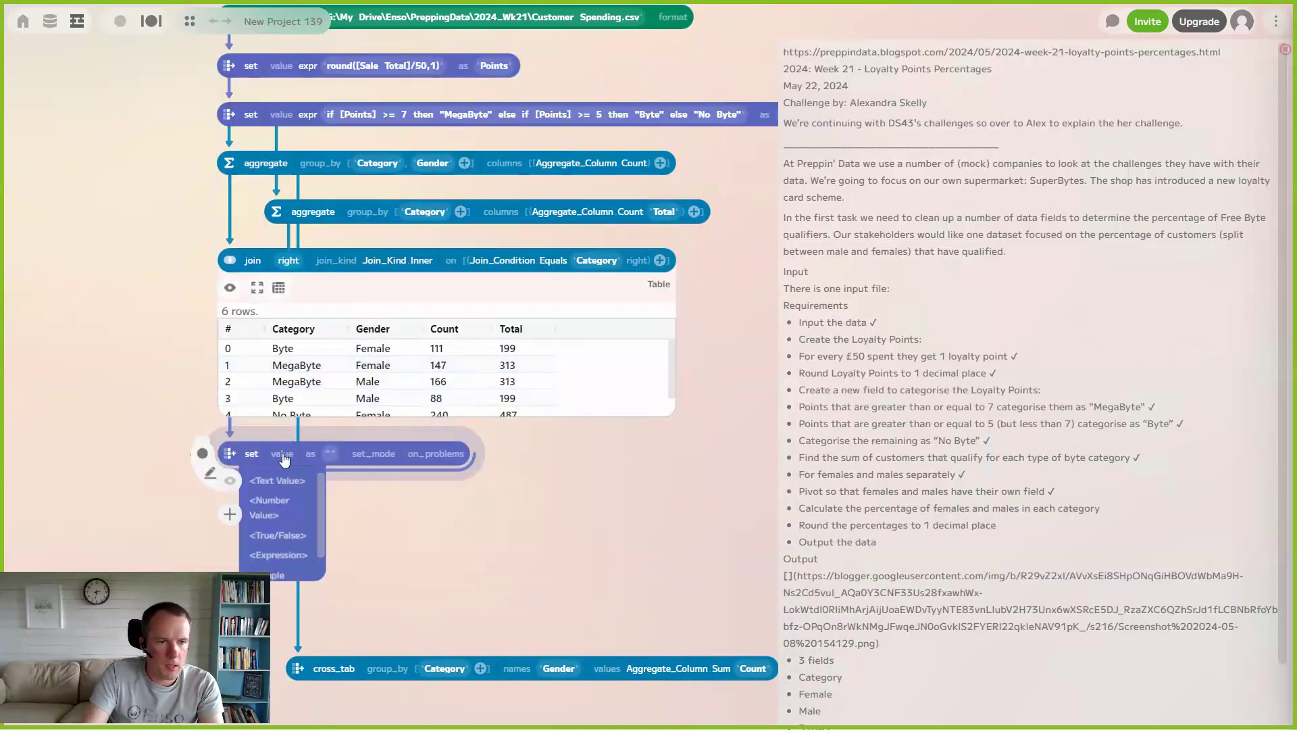
pyautogui.click(285, 560)
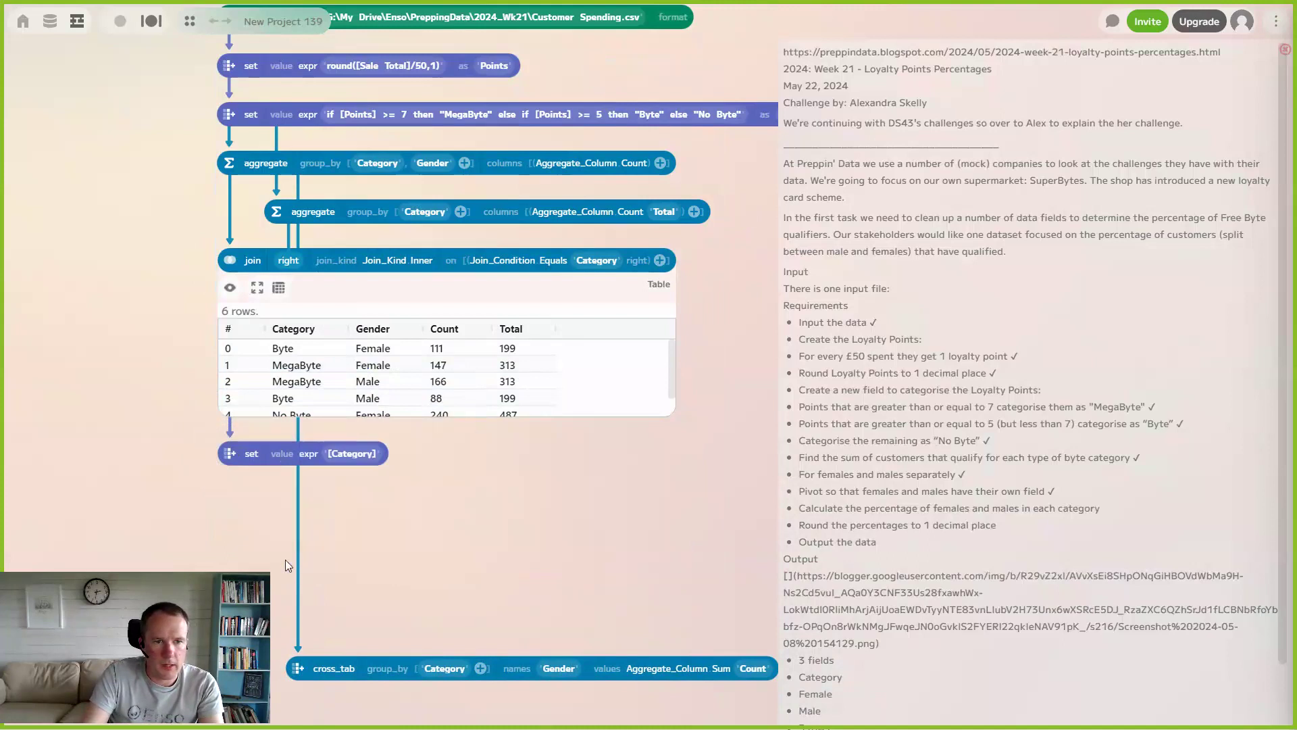
pyautogui.click(330, 453)
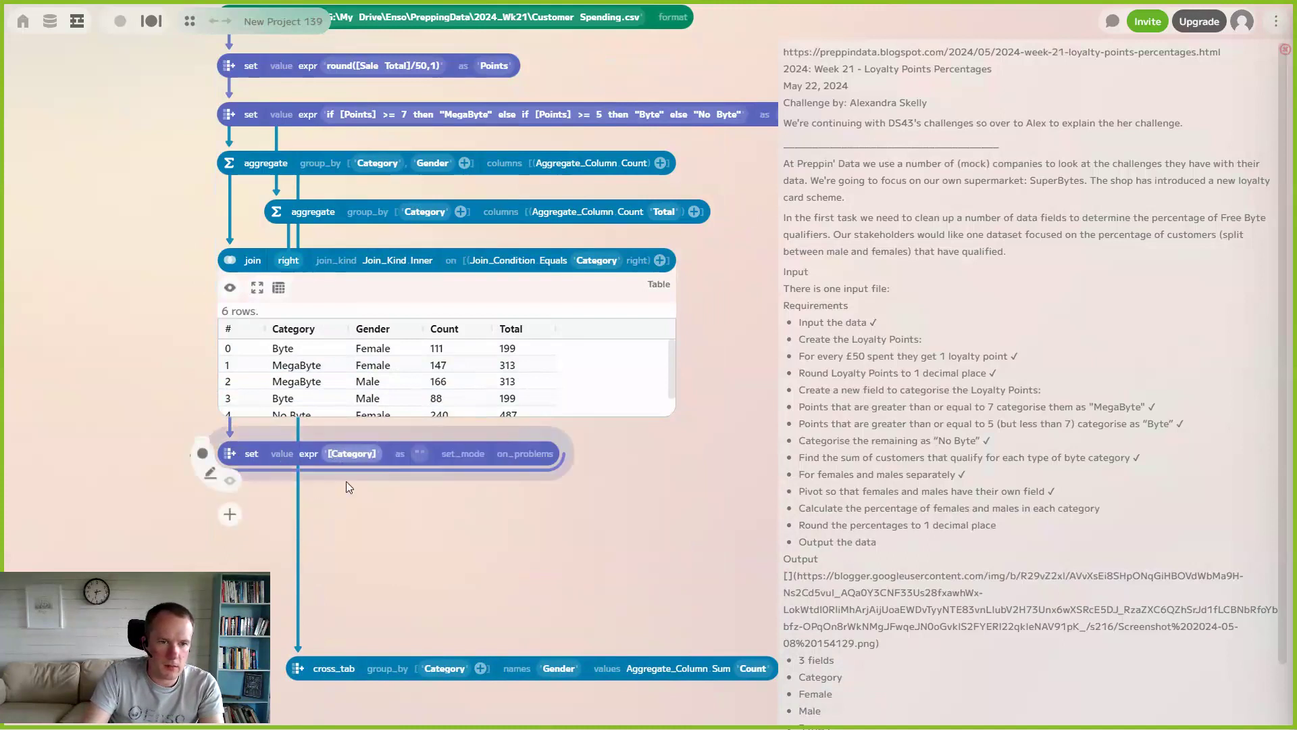
pyautogui.write('Count]')
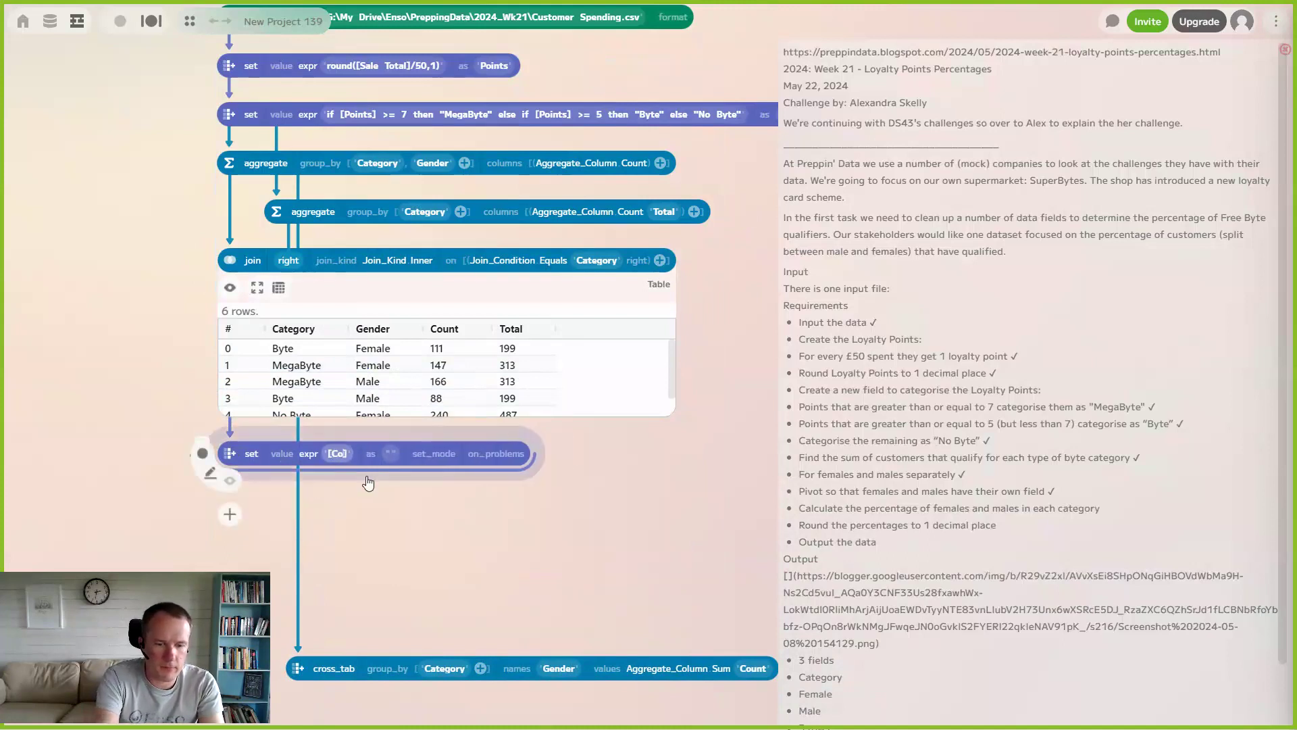
pyautogui.write('/[Tot')
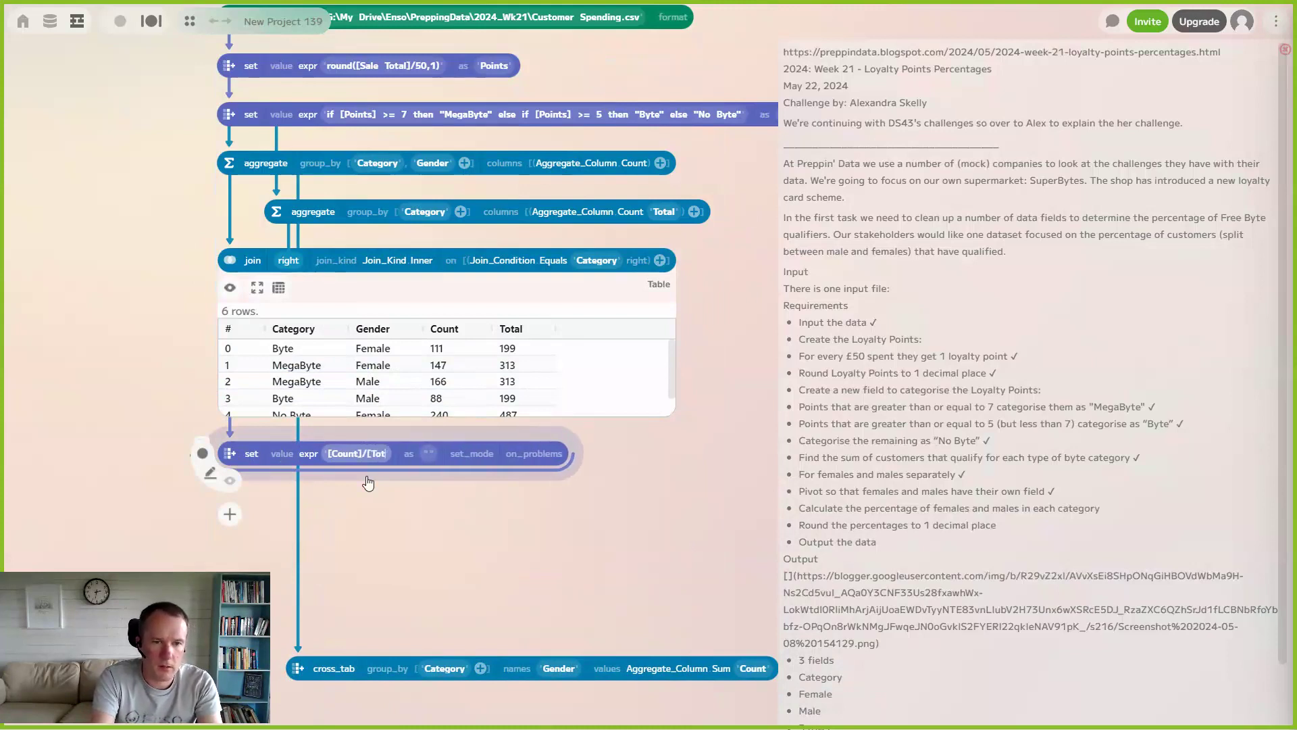
pyautogui.write('al]*100')
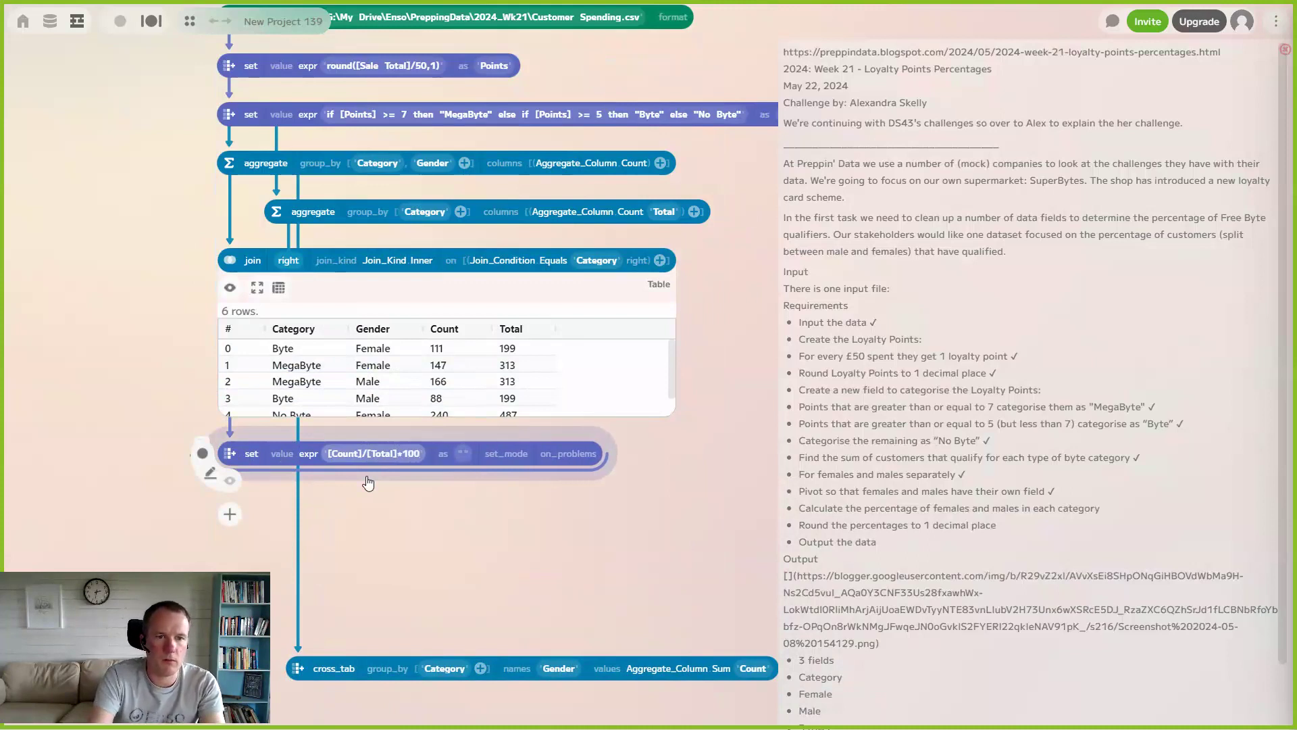
pyautogui.click(465, 454)
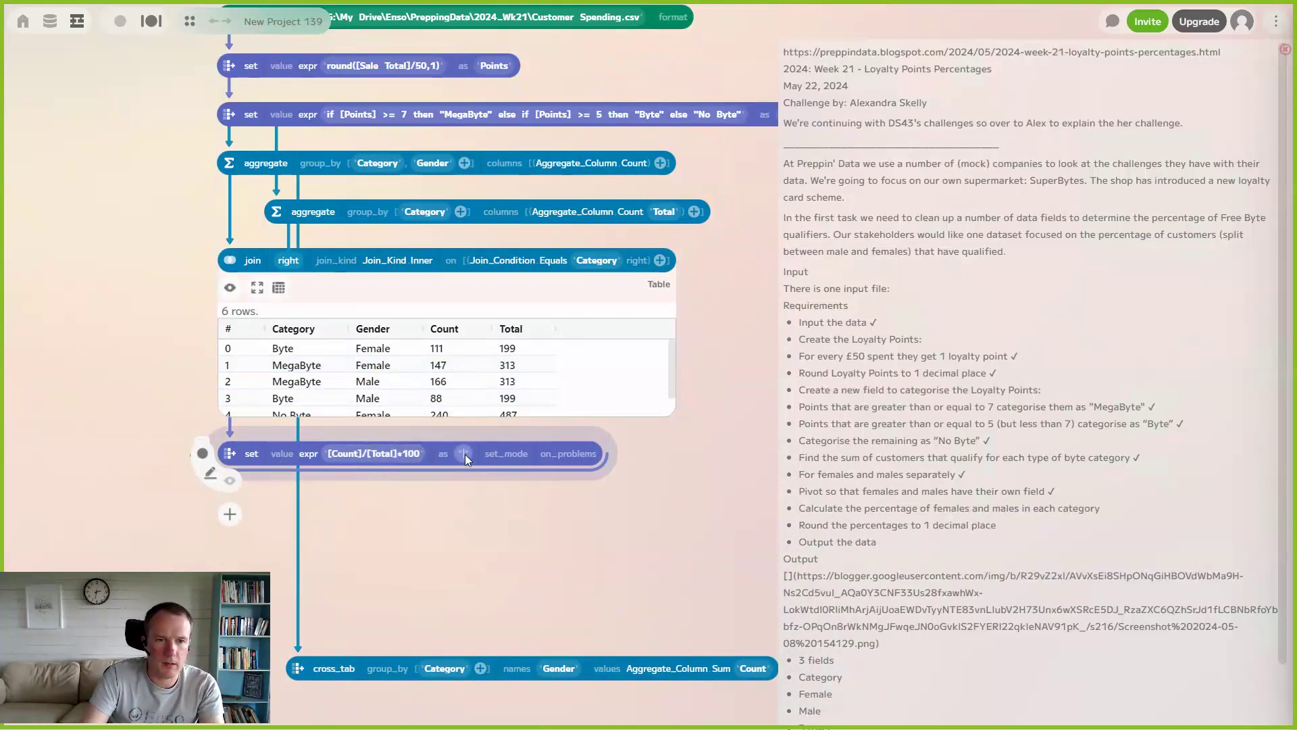
pyautogui.write('Percent')
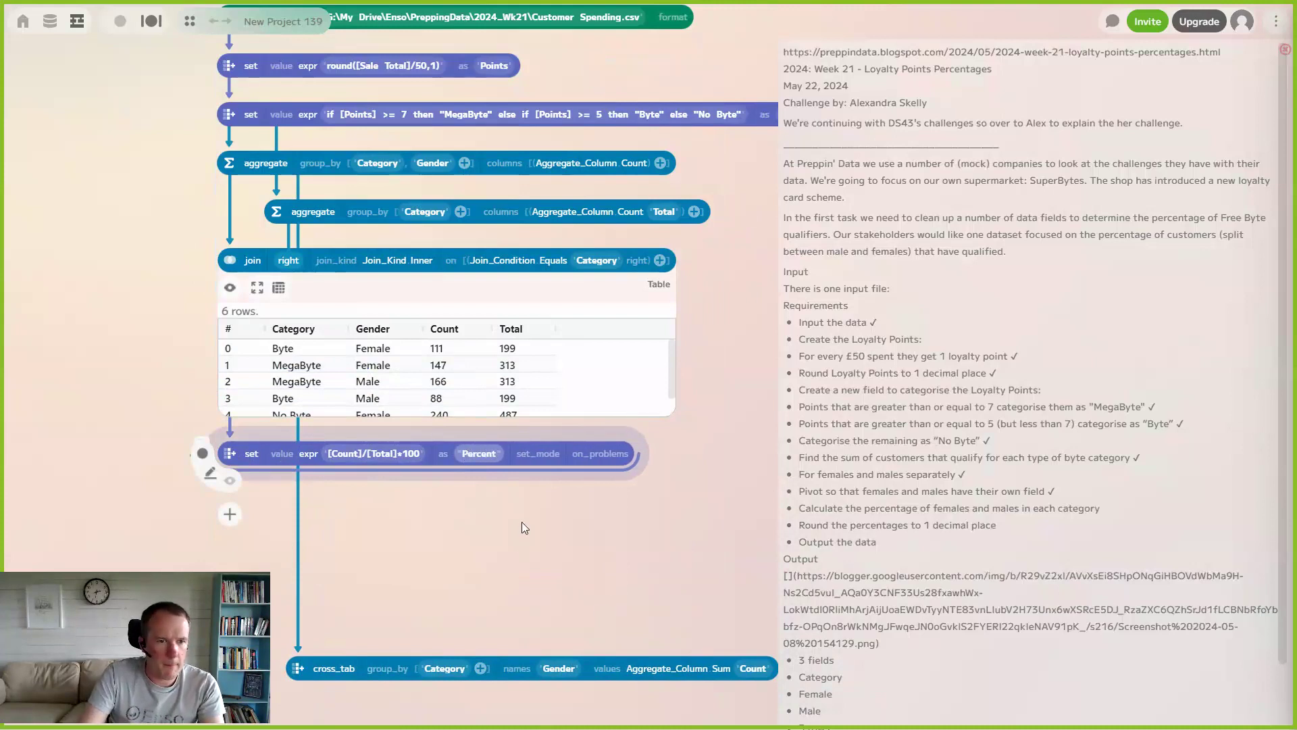
# Show the Percent calculation's table preview and examine the values in its Percent column.
pyautogui.click(231, 485)
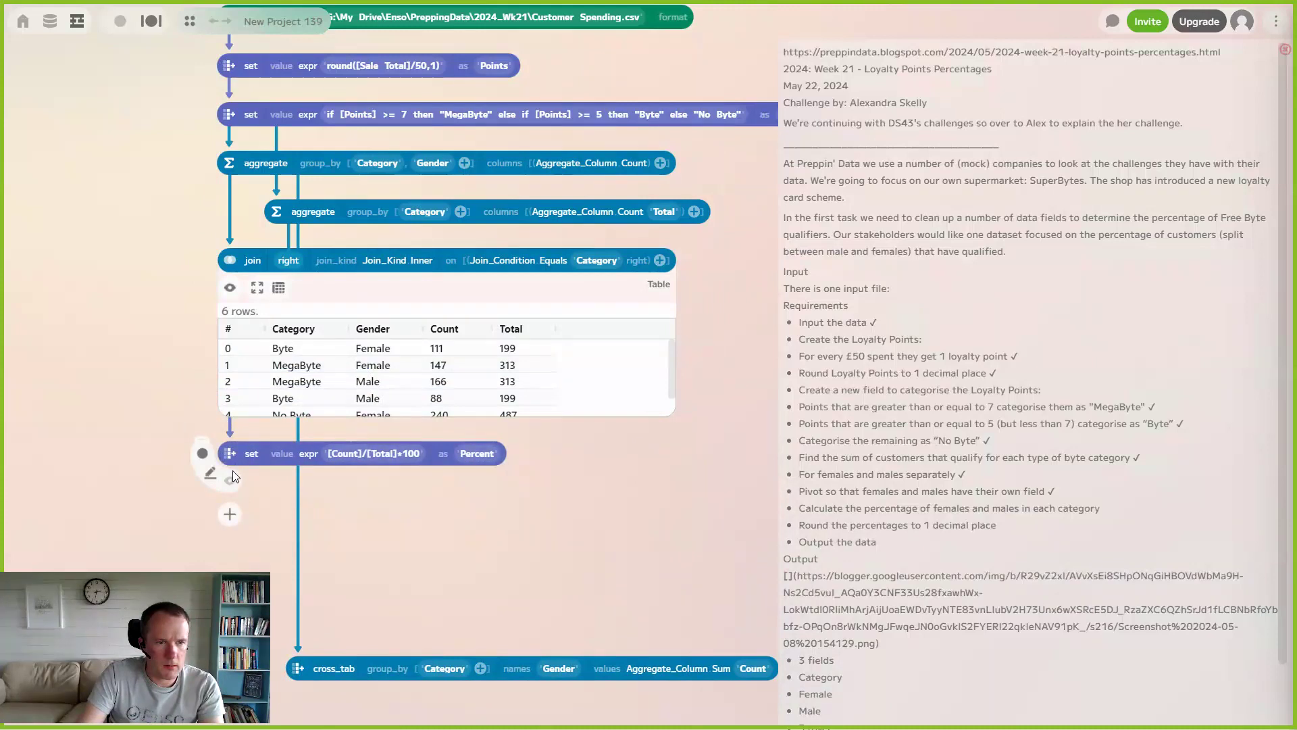
pyautogui.click(230, 479)
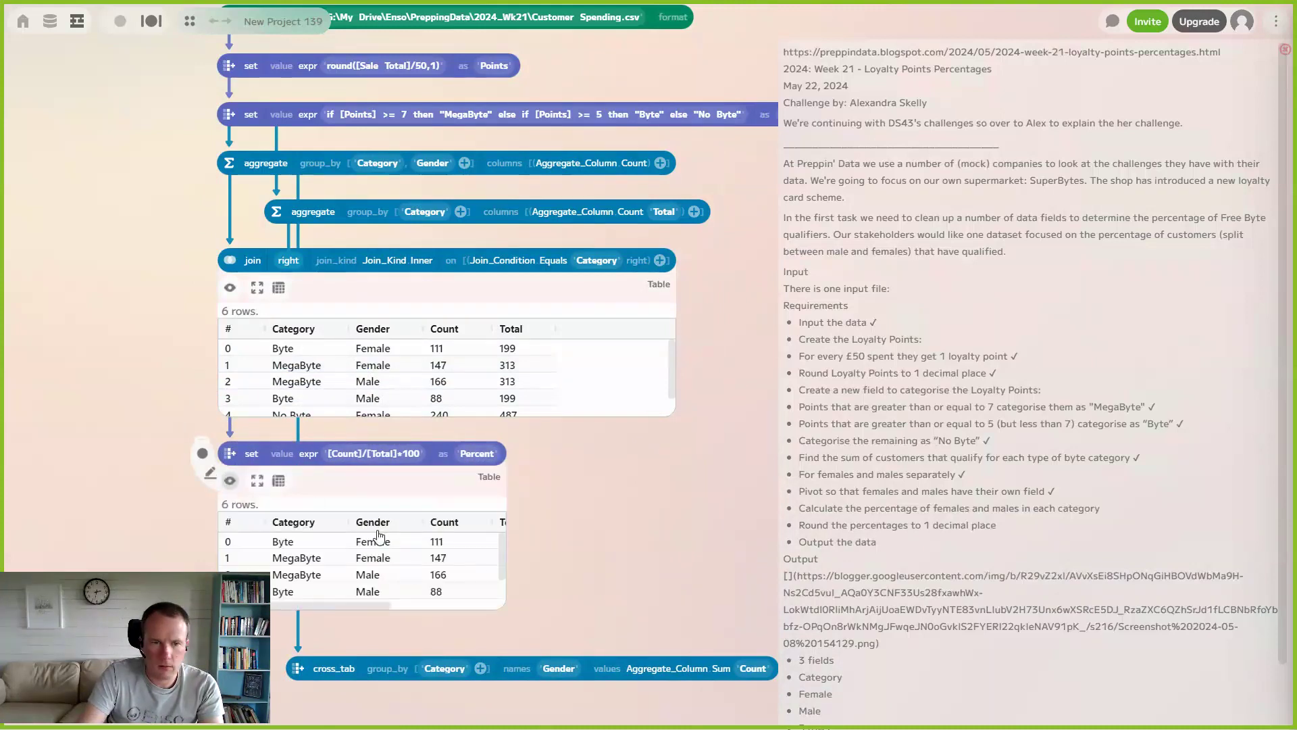
pyautogui.moveTo(368, 604); pyautogui.dragTo(514, 605)
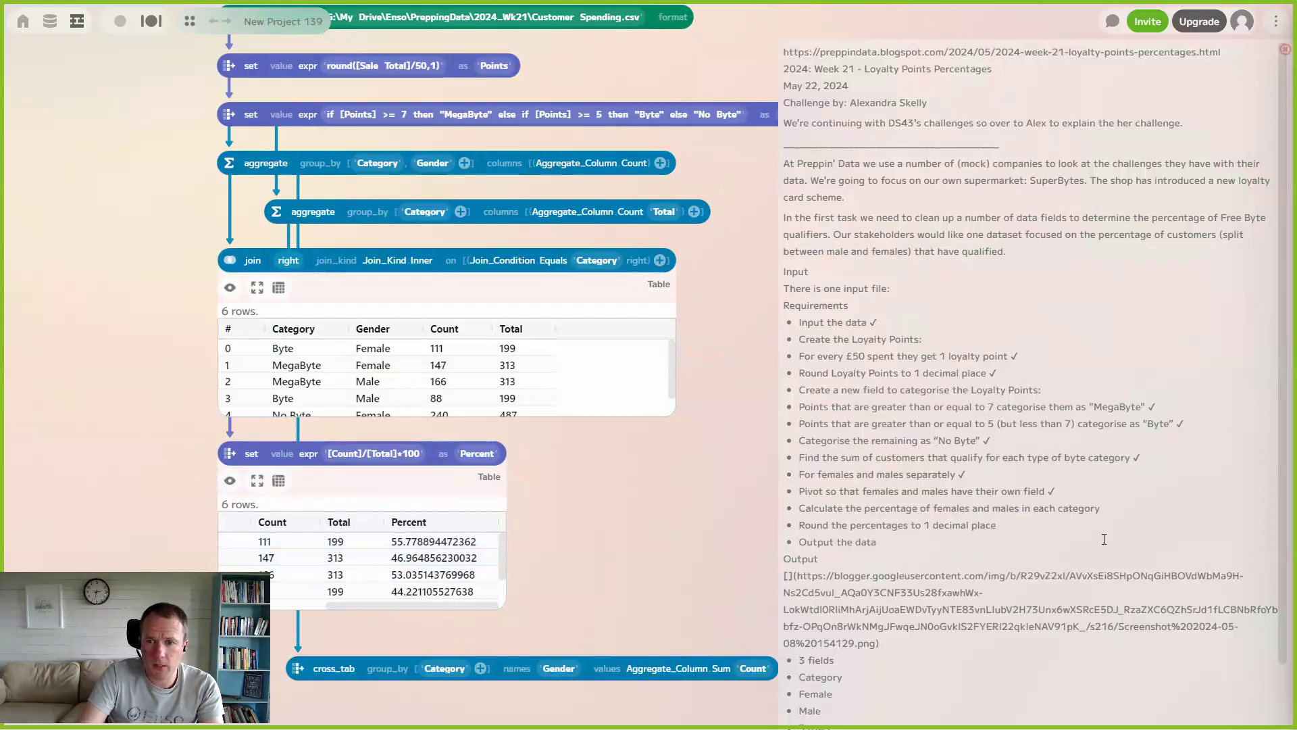
# Add a check mark to the requirement to calculate the percentage of females and males in each category.
pyautogui.click(1104, 508)
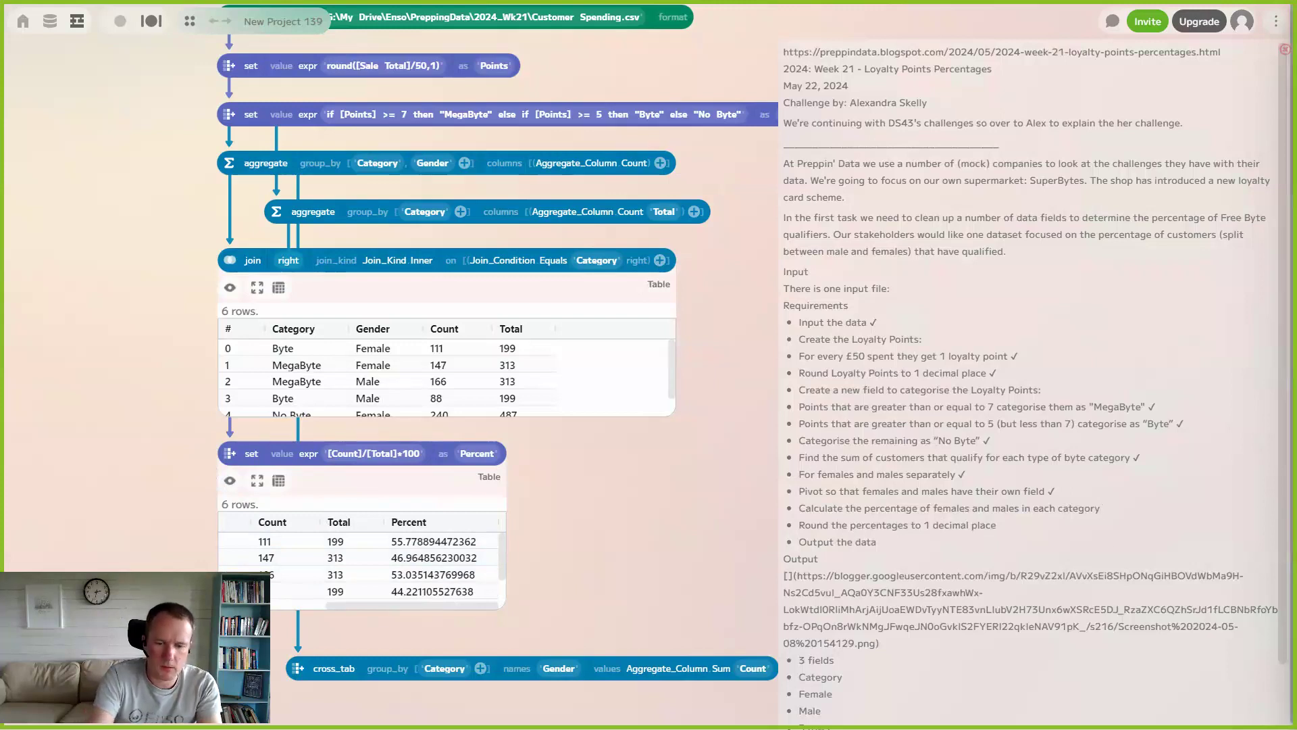
pyautogui.press('super+period')
pyautogui.click(1034, 310)
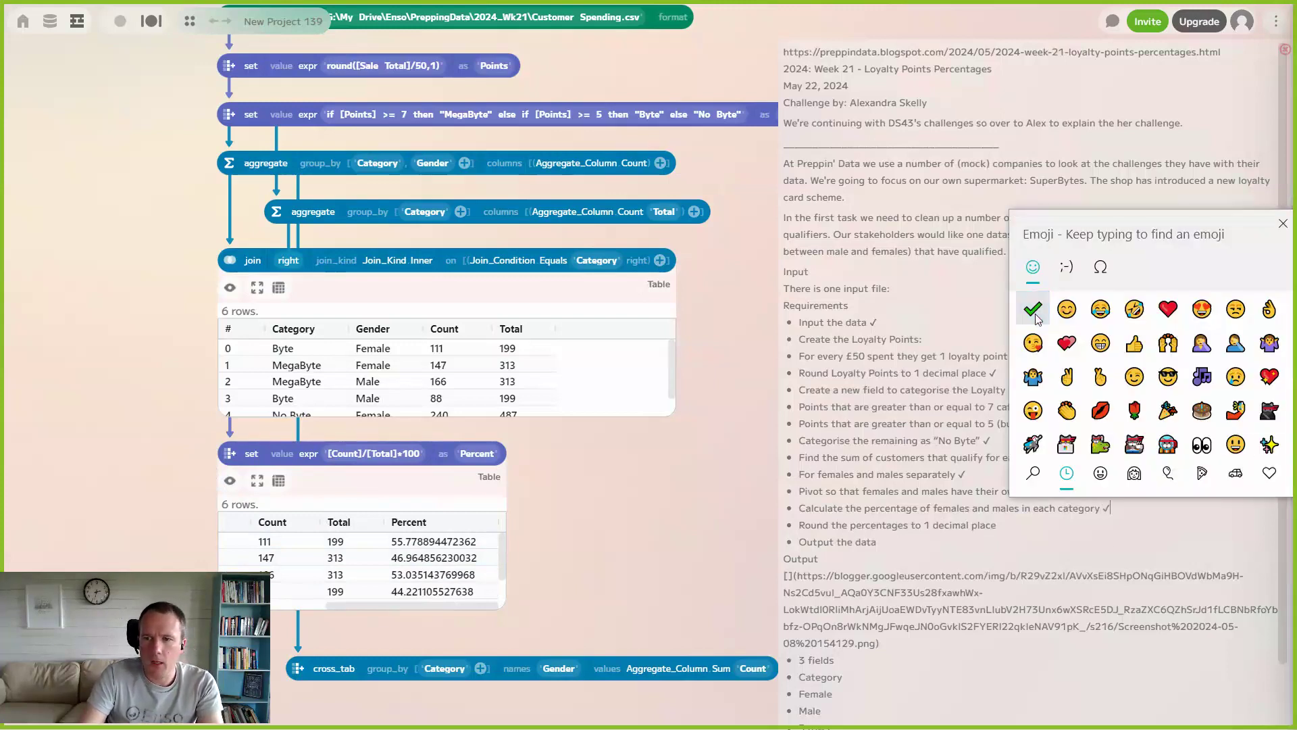
pyautogui.click(1021, 524)
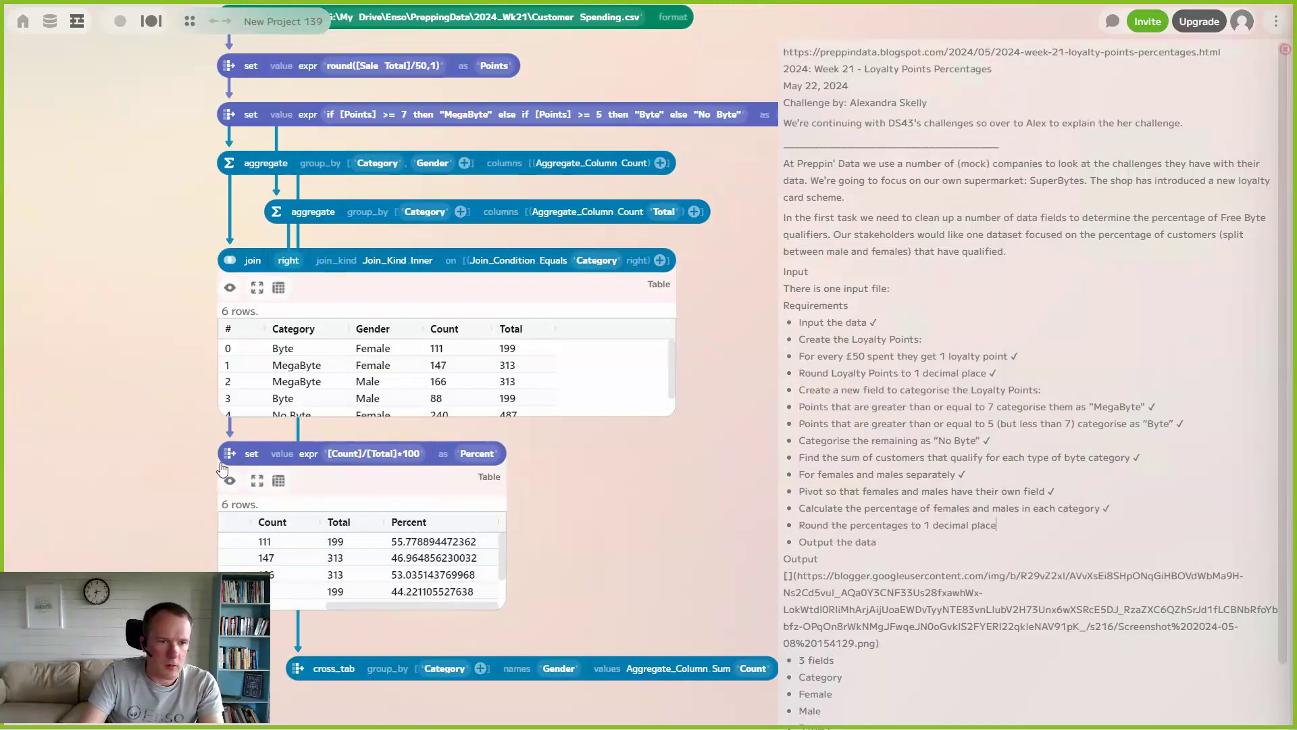
# Change the Percent calculation's expression to round([Count]/[Total]*100,1) so the percentages are rounded to one decimal place.
pyautogui.click(332, 453)
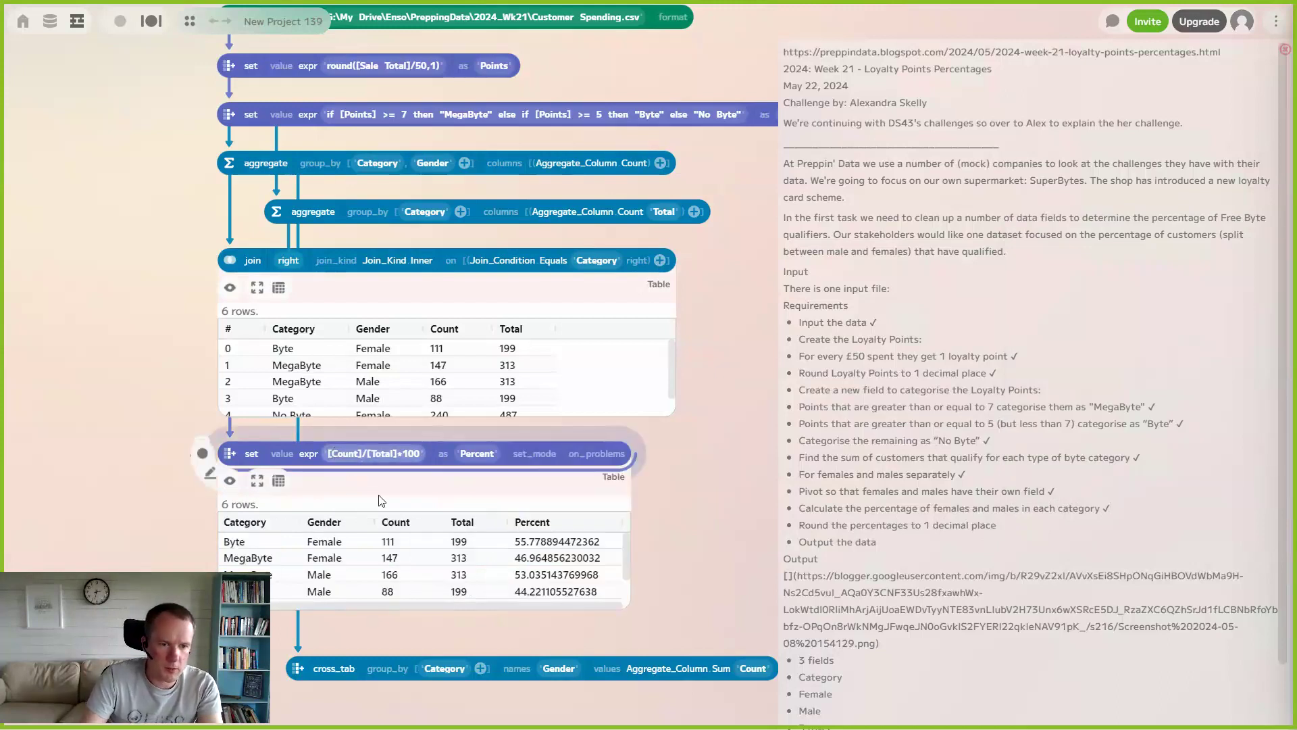
pyautogui.write('round')
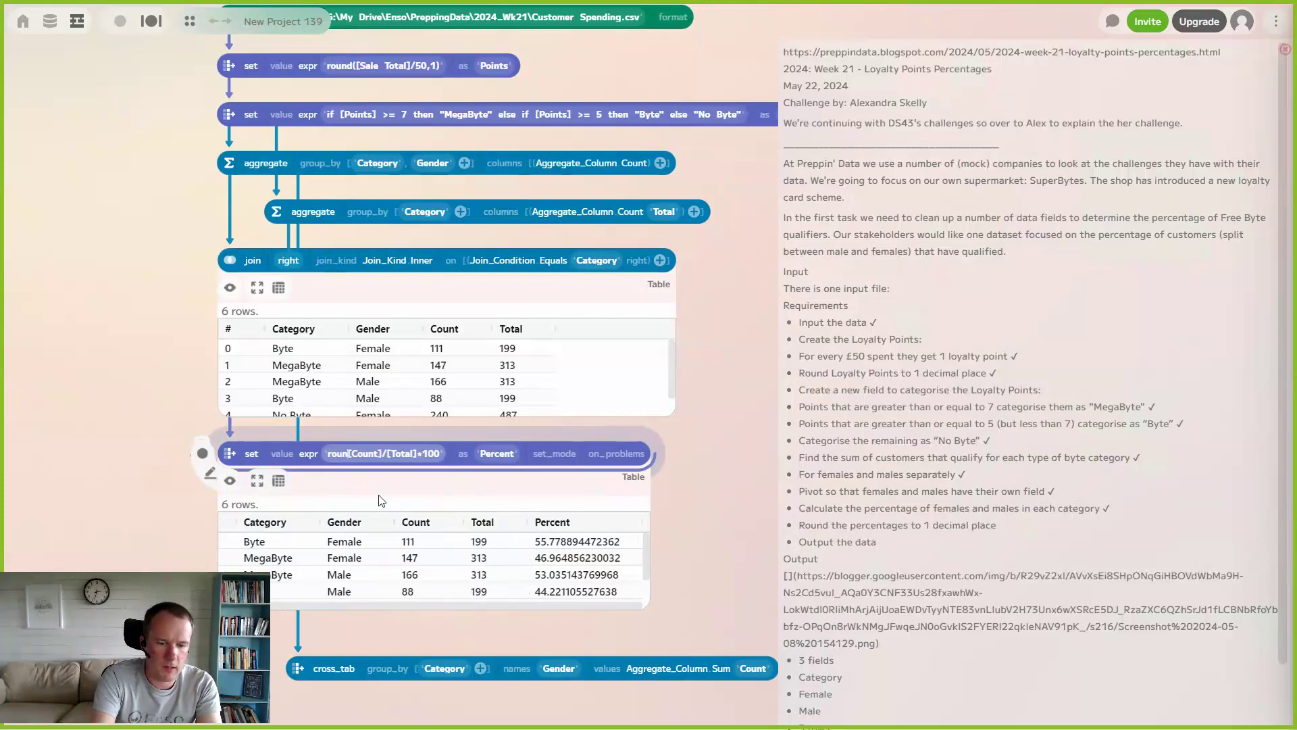
pyautogui.write('(')
pyautogui.write(',')
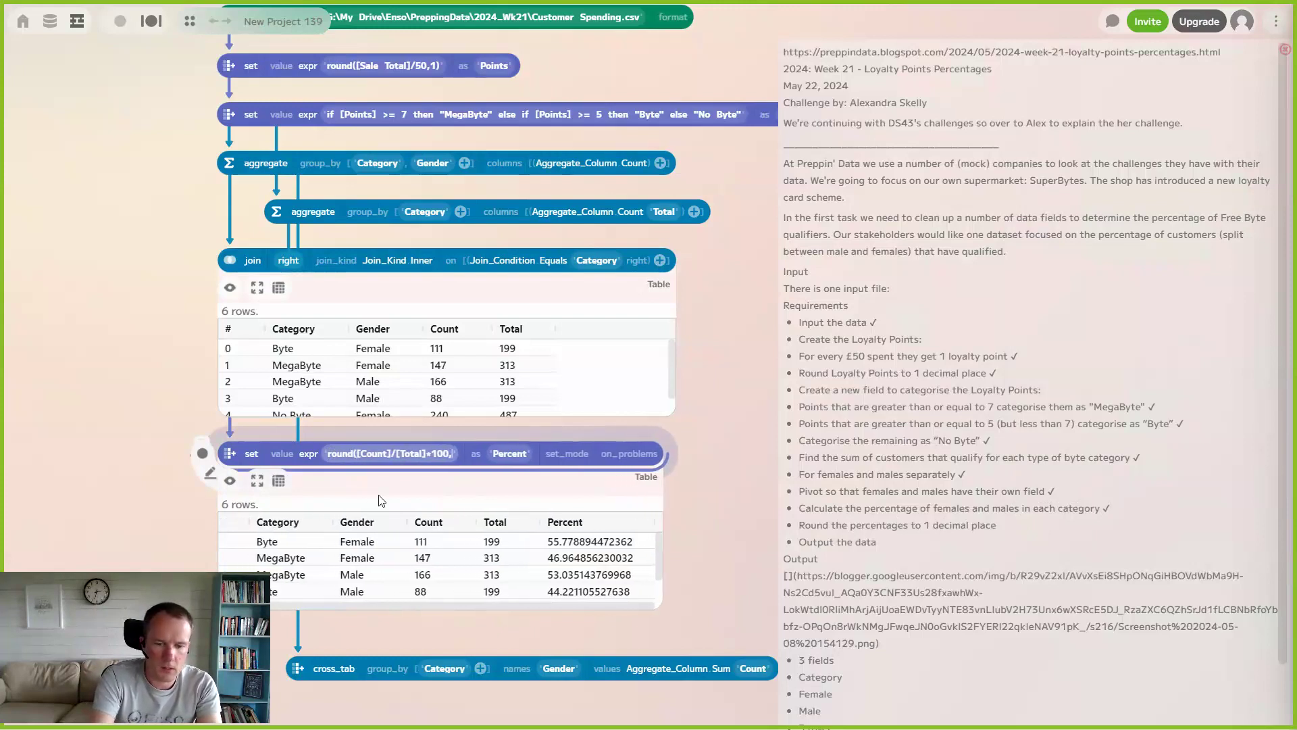
pyautogui.write('1)')
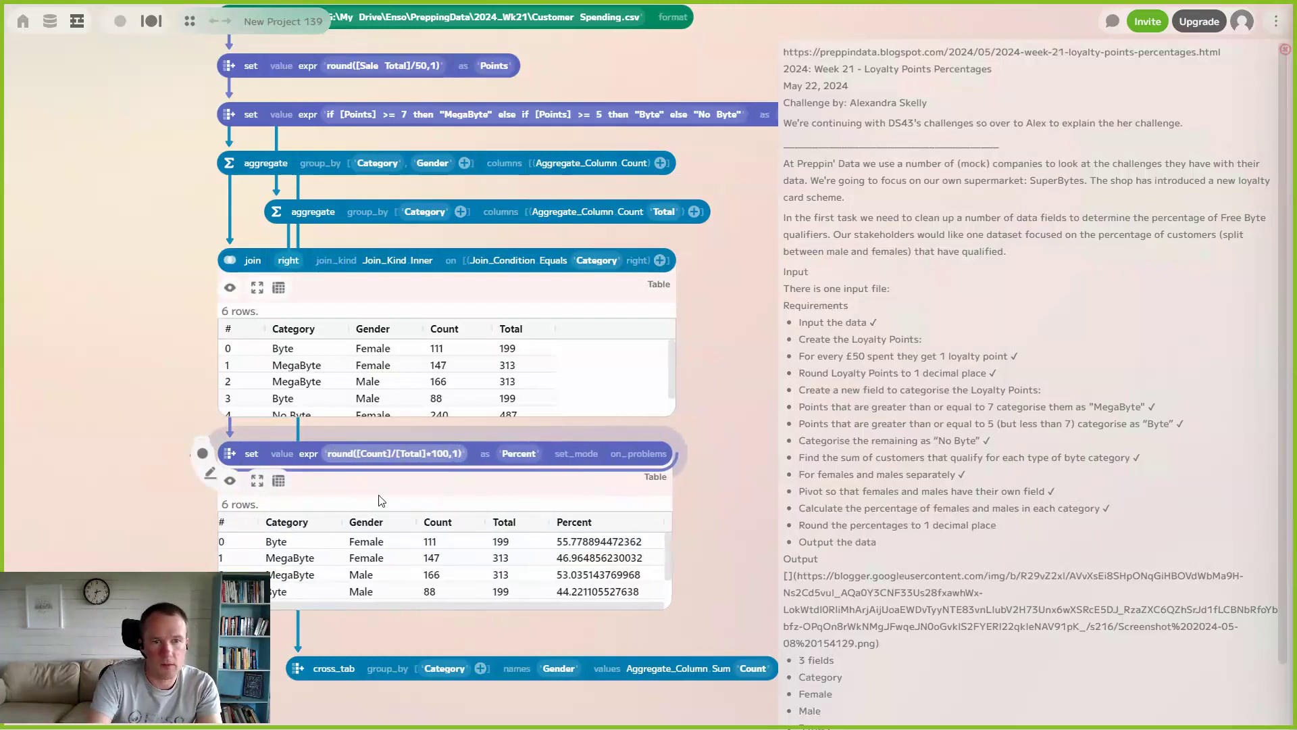
pyautogui.click(381, 501)
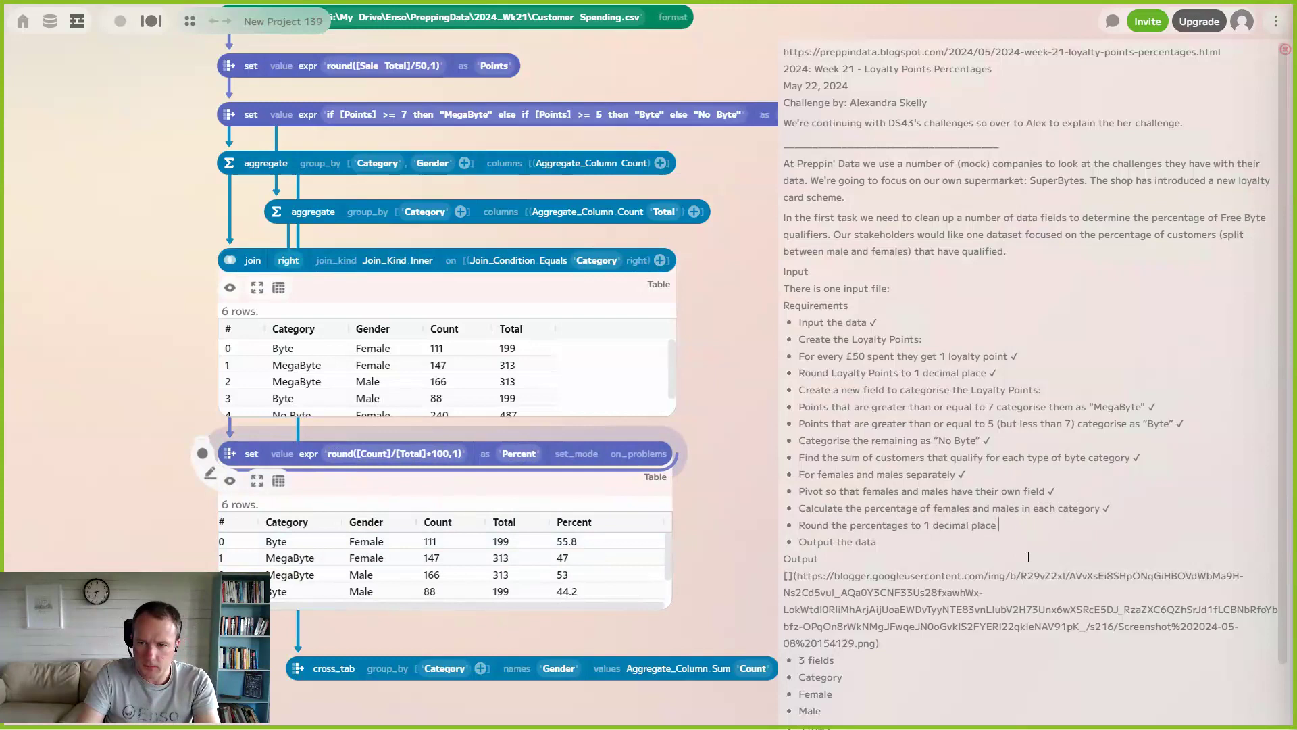
# Add a check mark to the requirement to round the percentages to 1 decimal place.
pyautogui.scroll(-1, 956, 664)
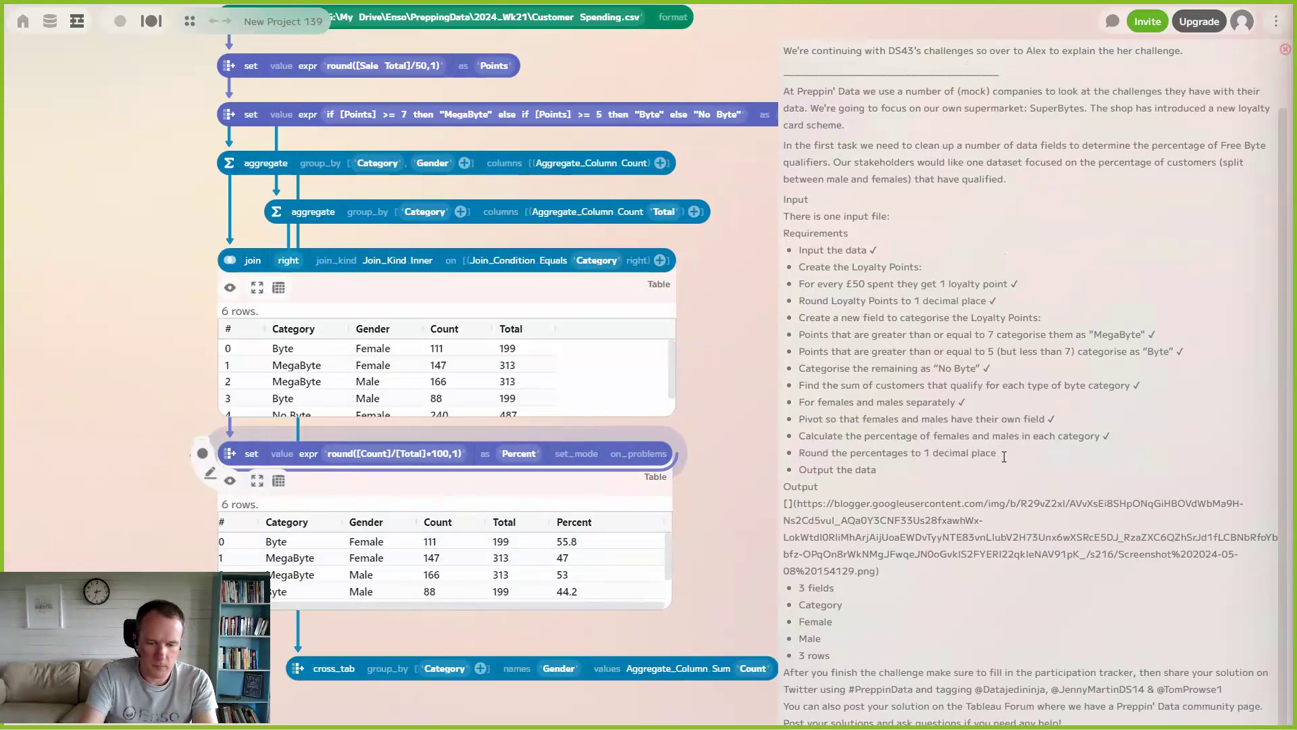
pyautogui.press('super+period')
pyautogui.click(1021, 253)
pyautogui.click(1271, 166)
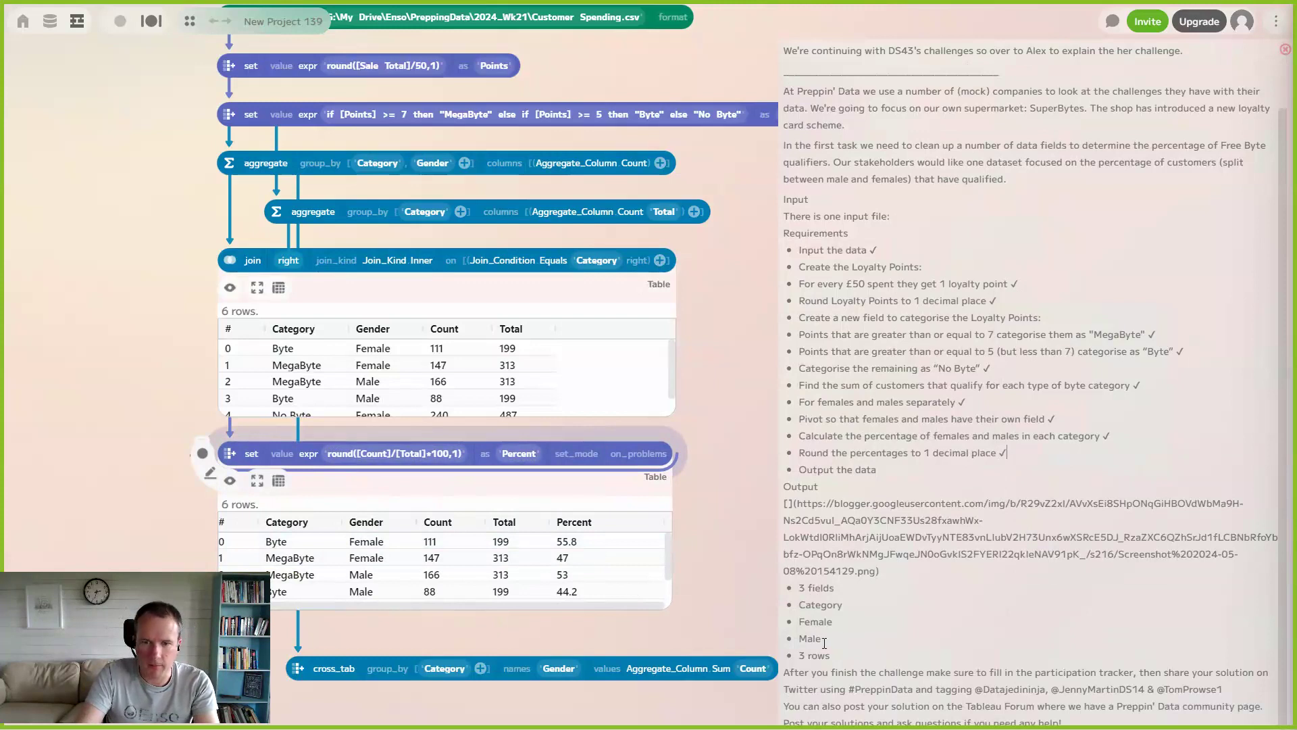
# Feed the Percent calculation into the cross_tab, and compact the workflow by hiding the join and Percent previews and closing the gaps between components.
pyautogui.moveTo(309, 473); pyautogui.dragTo(303, 668)
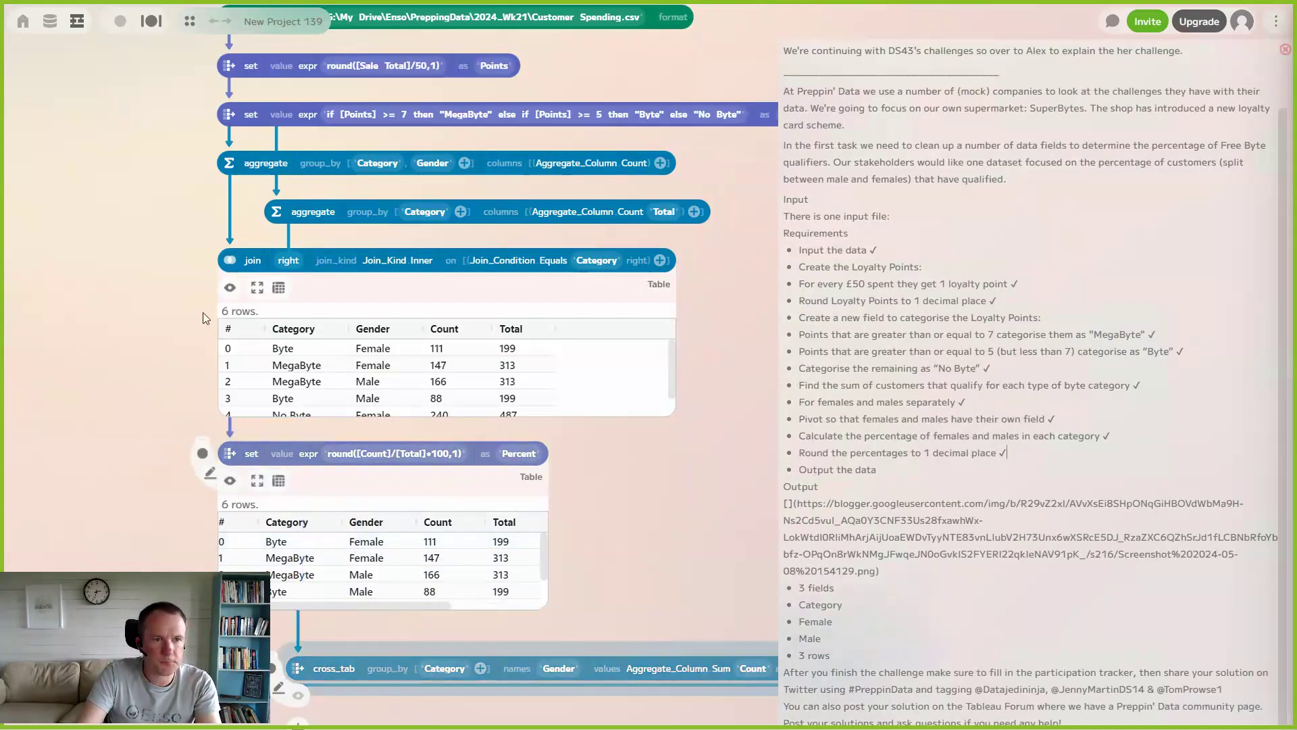
pyautogui.click(230, 291)
pyautogui.moveTo(229, 453); pyautogui.dragTo(235, 309)
pyautogui.moveTo(301, 672); pyautogui.dragTo(232, 492)
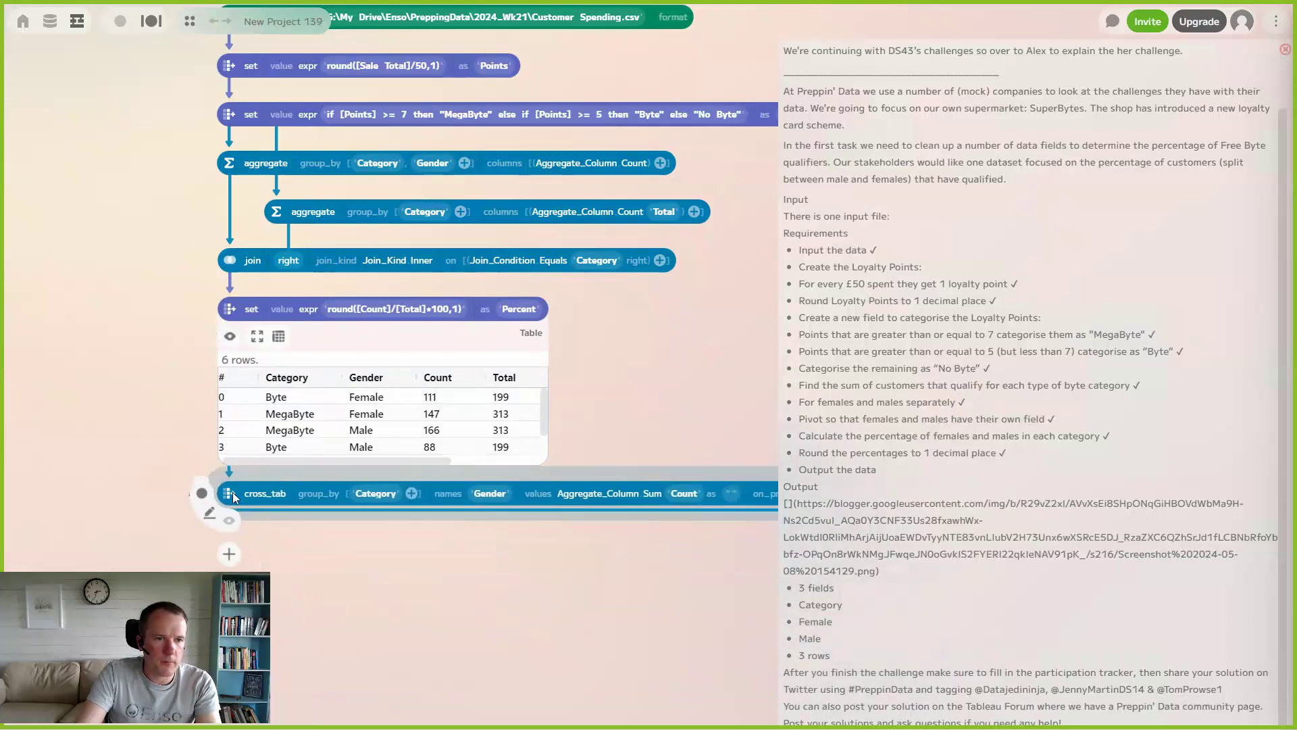
pyautogui.click(230, 337)
pyautogui.moveTo(229, 493); pyautogui.dragTo(218, 360)
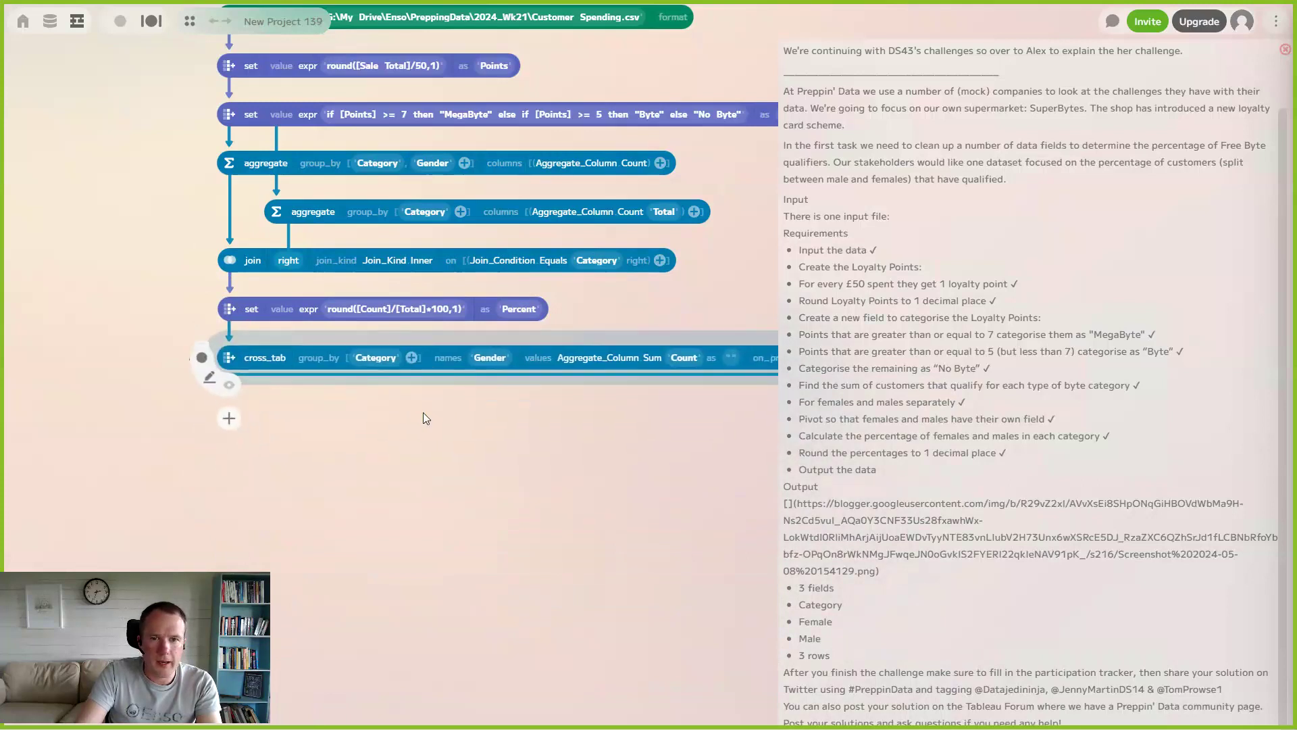
# Set the cross_tab's summed values column to Percent.
pyautogui.scroll(2, 648, 487)
pyautogui.click(683, 464)
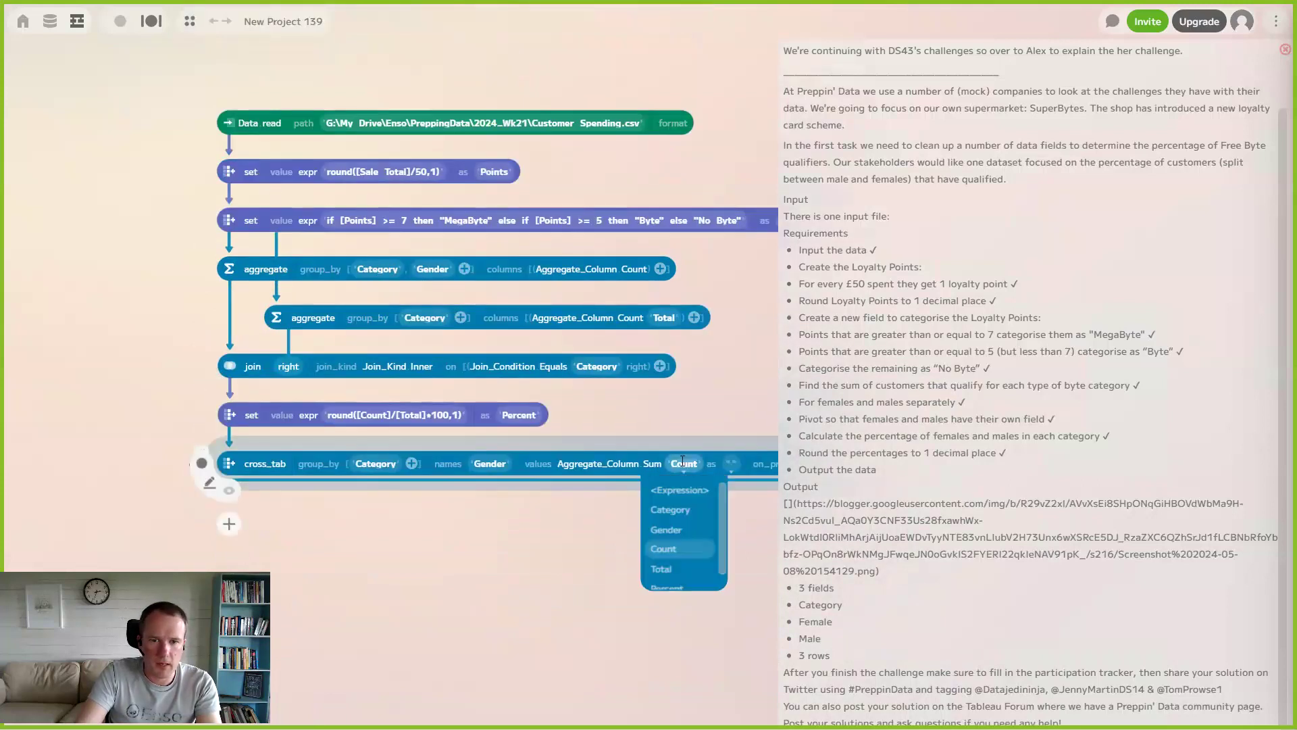
pyautogui.click(683, 576)
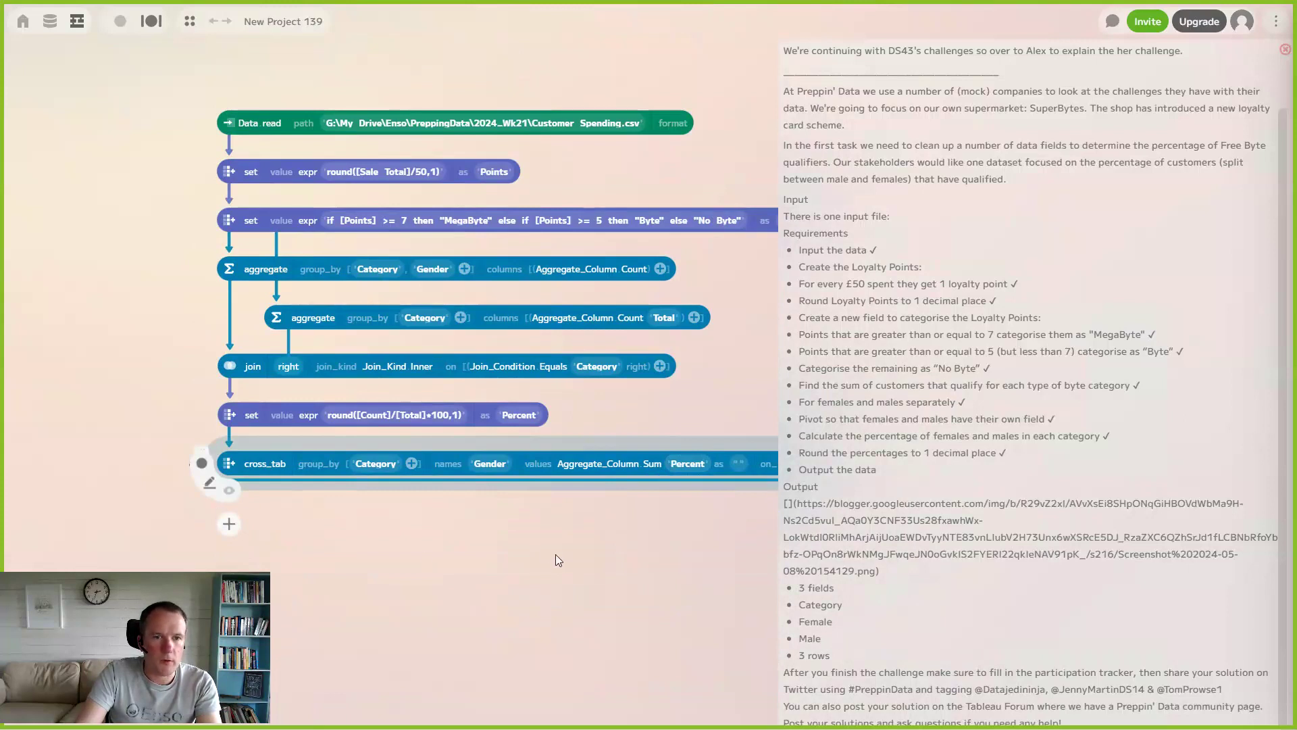
# Show the cross_tab's table preview and compare its Category, Male and Female columns with the challenge's requirements.
pyautogui.moveTo(540, 542); pyautogui.dragTo(468, 473)
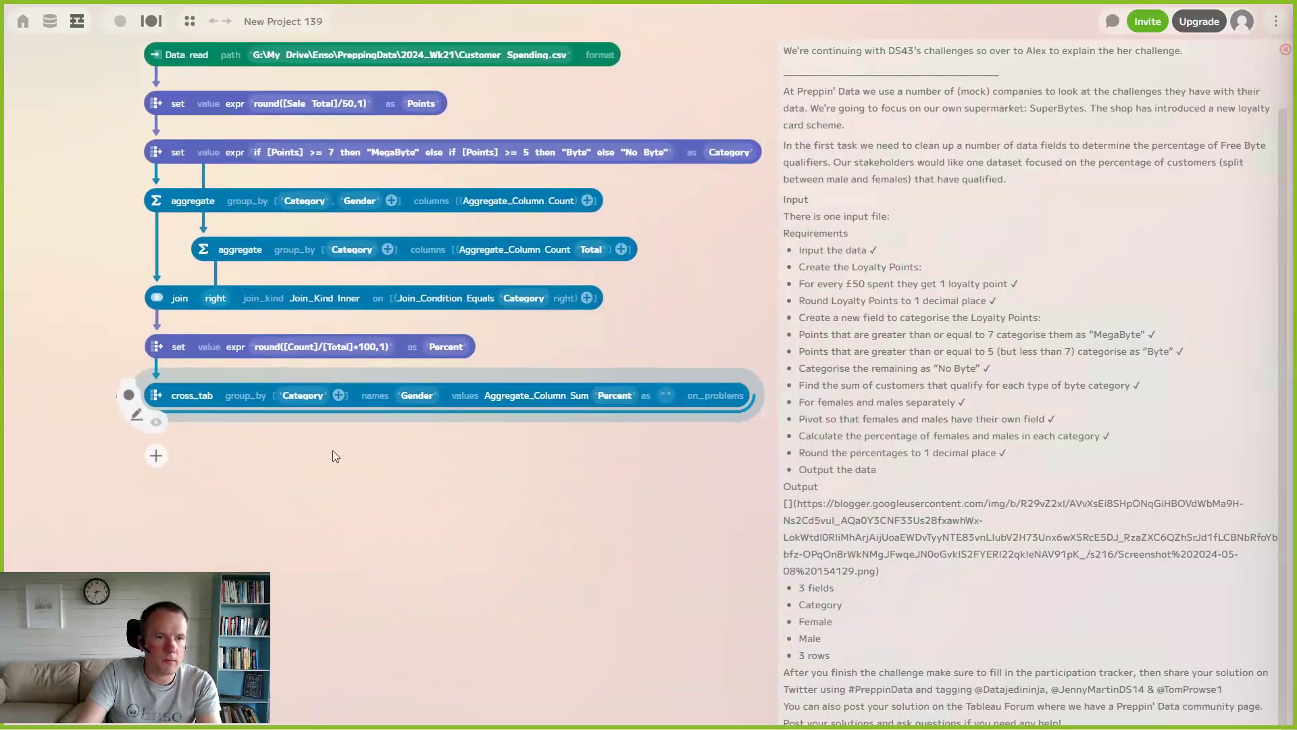
pyautogui.click(156, 424)
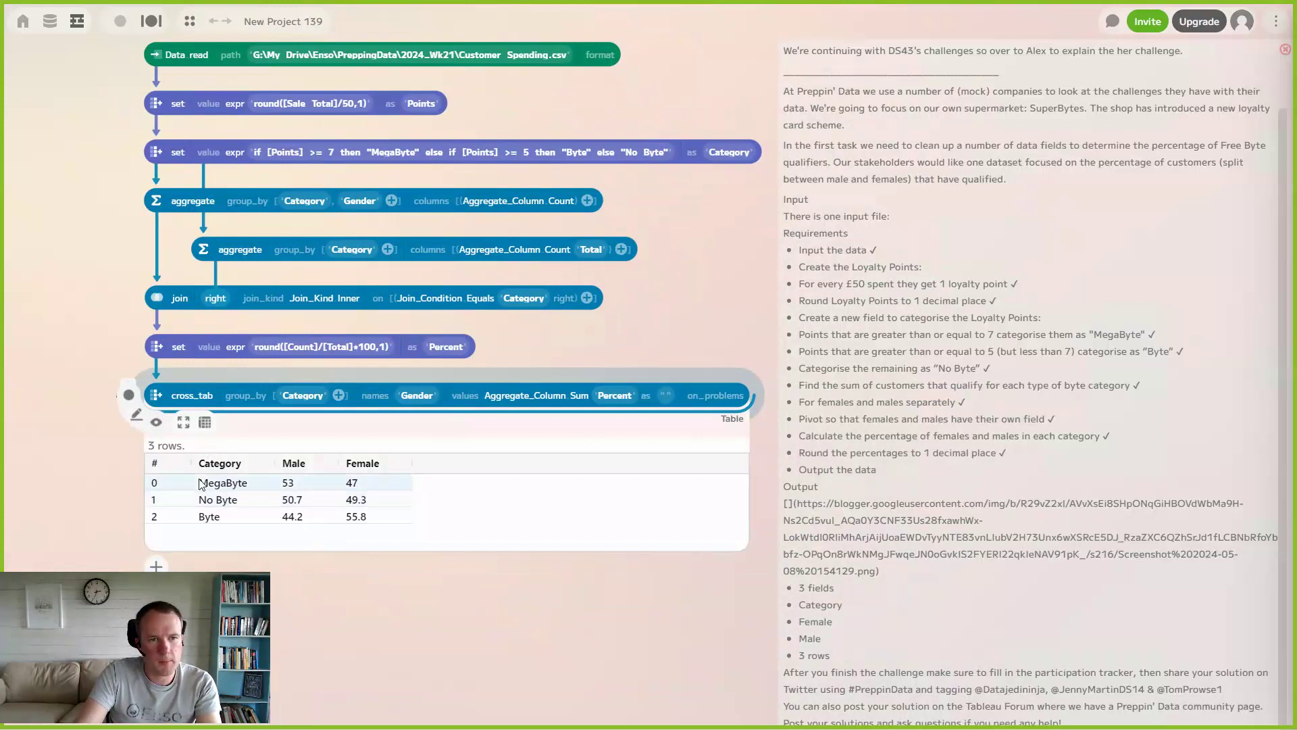
pyautogui.moveTo(681, 304); pyautogui.dragTo(619, 309)
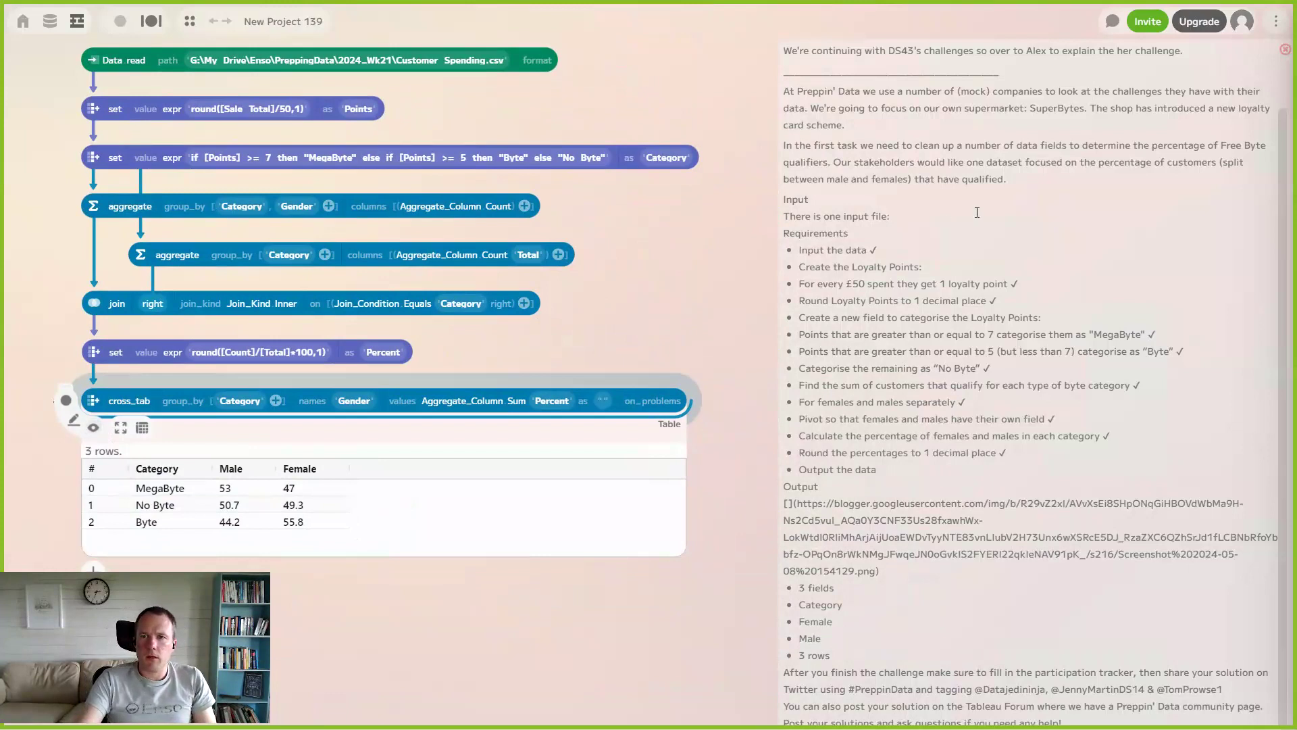
pyautogui.scroll(2, 1012, 248)
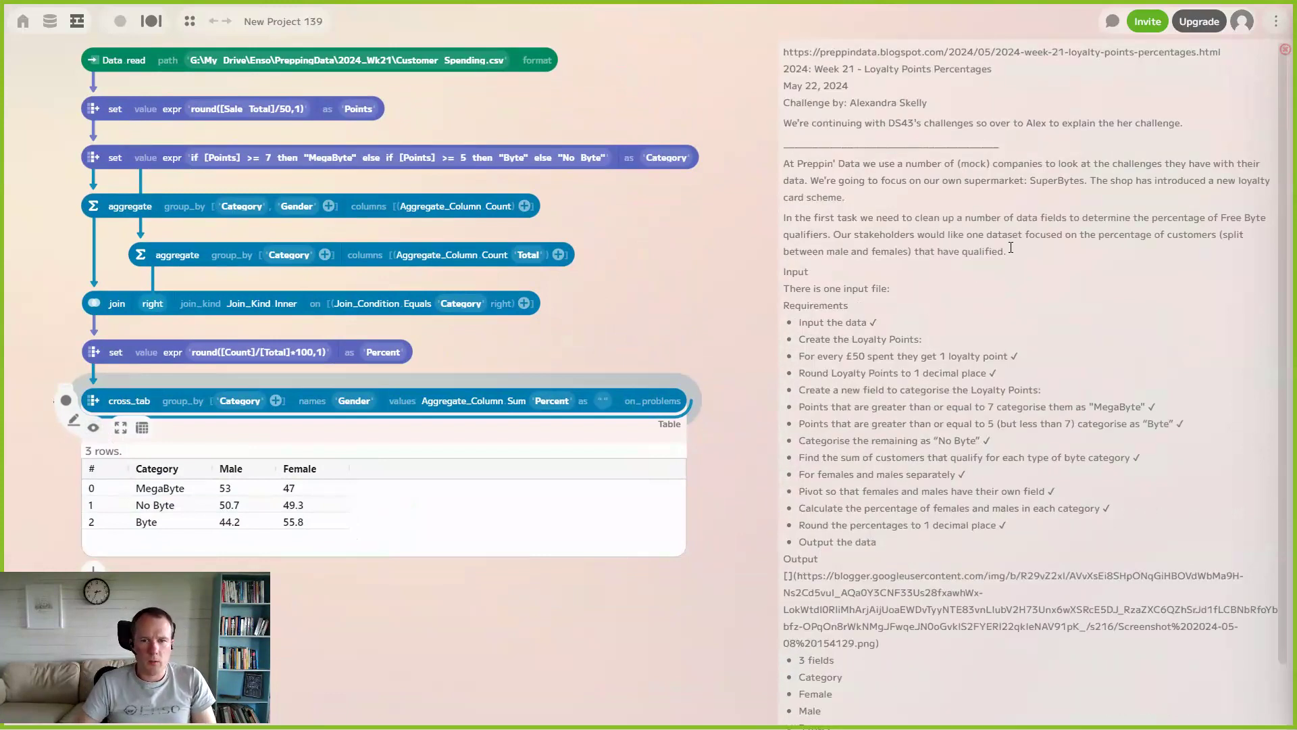